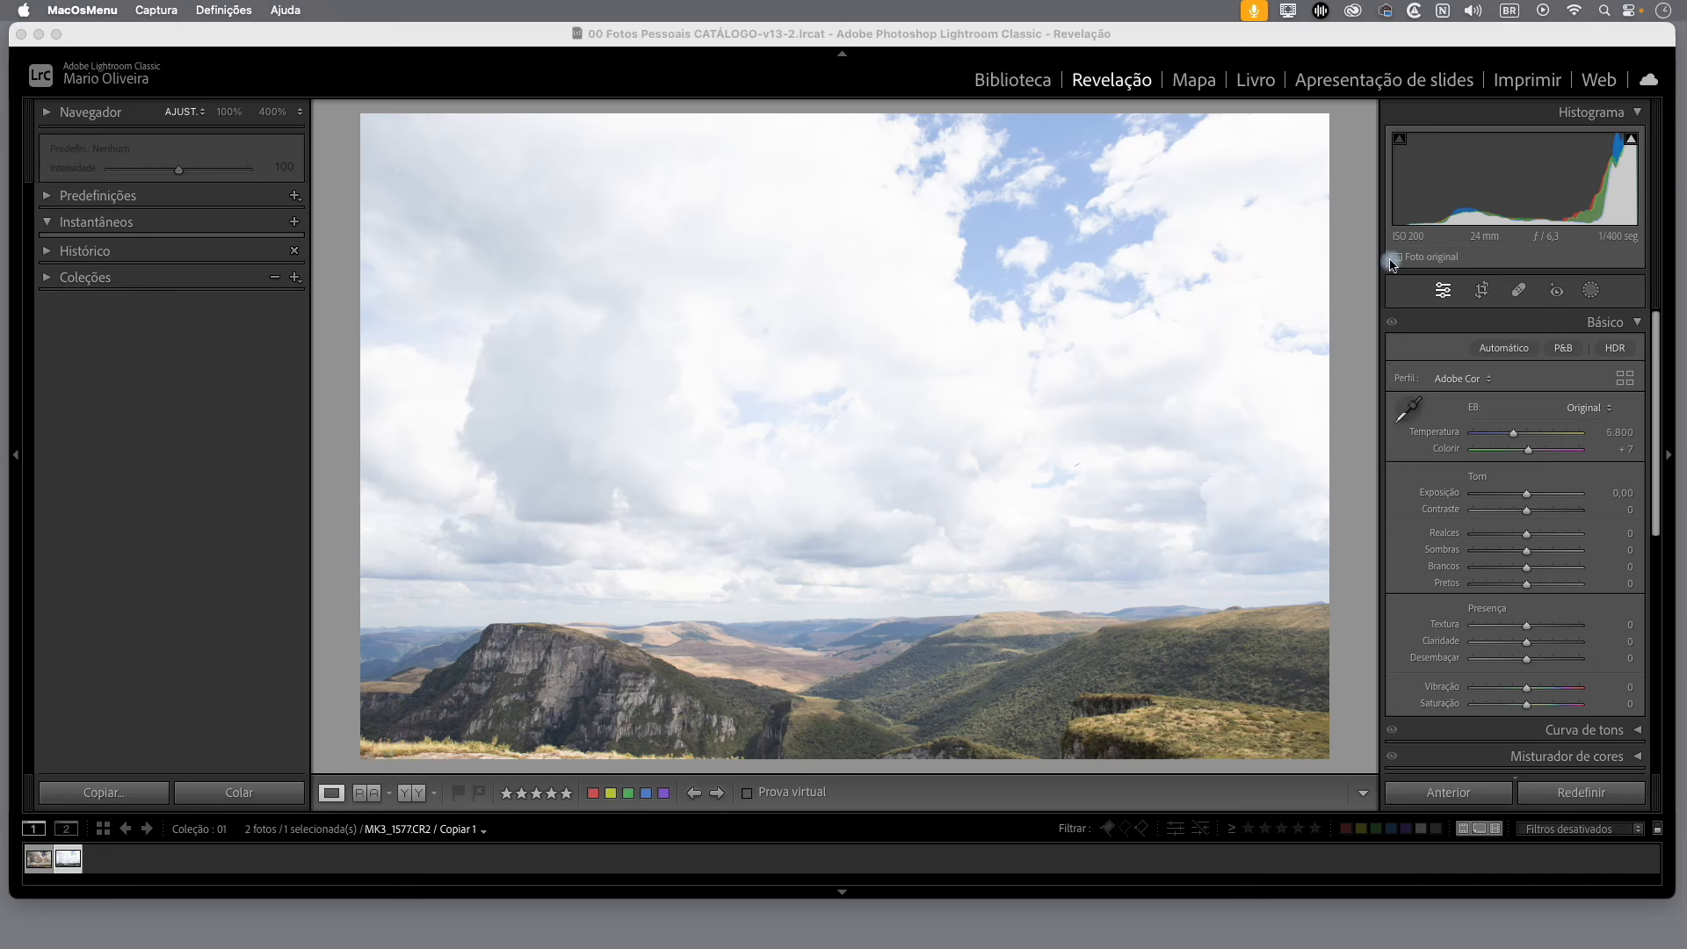
Step: Crop the photo slightly at its lower-left corner, keeping the original aspect ratio
click(1483, 293)
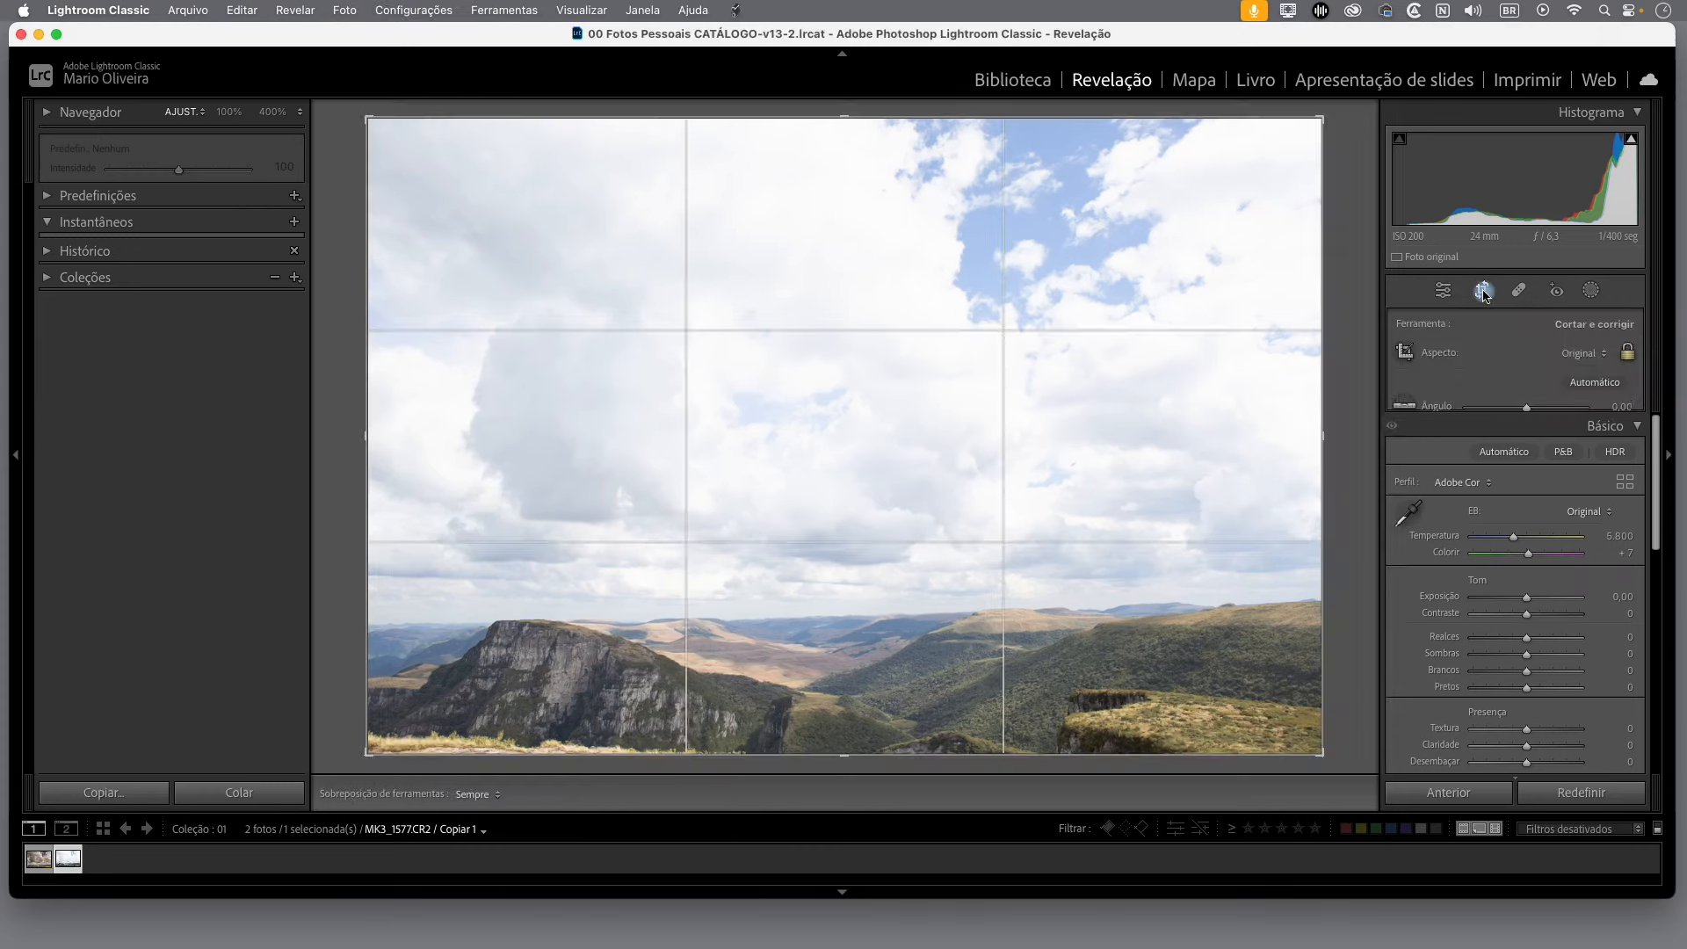
drag(366, 753, 380, 755)
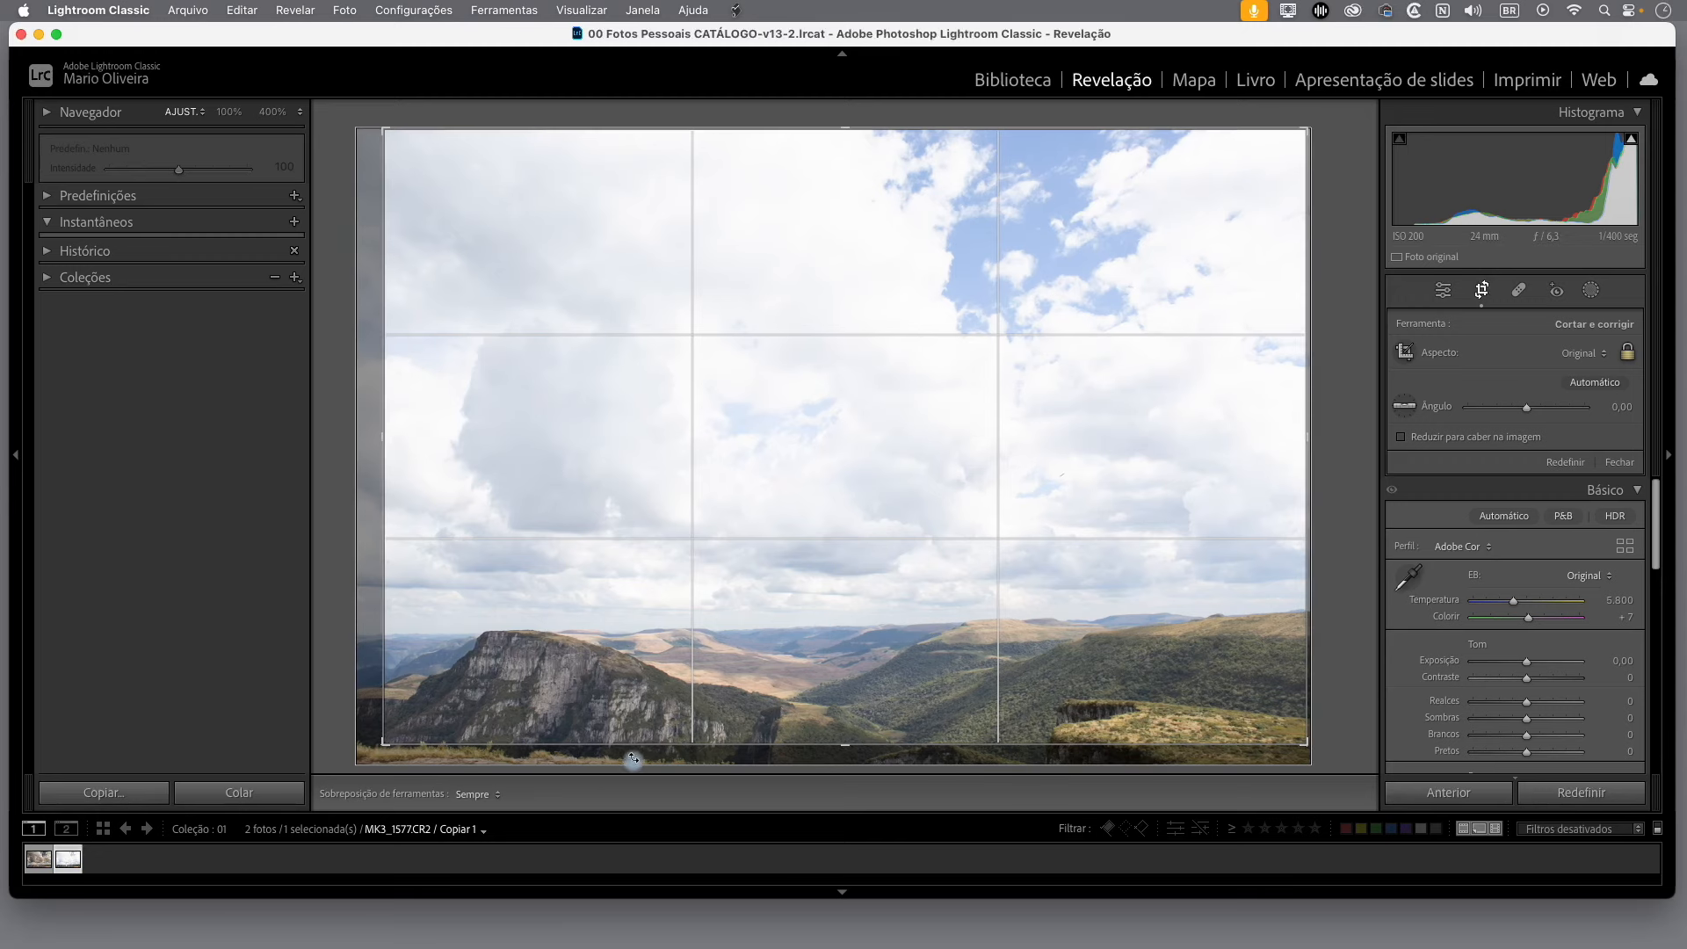
key(Return)
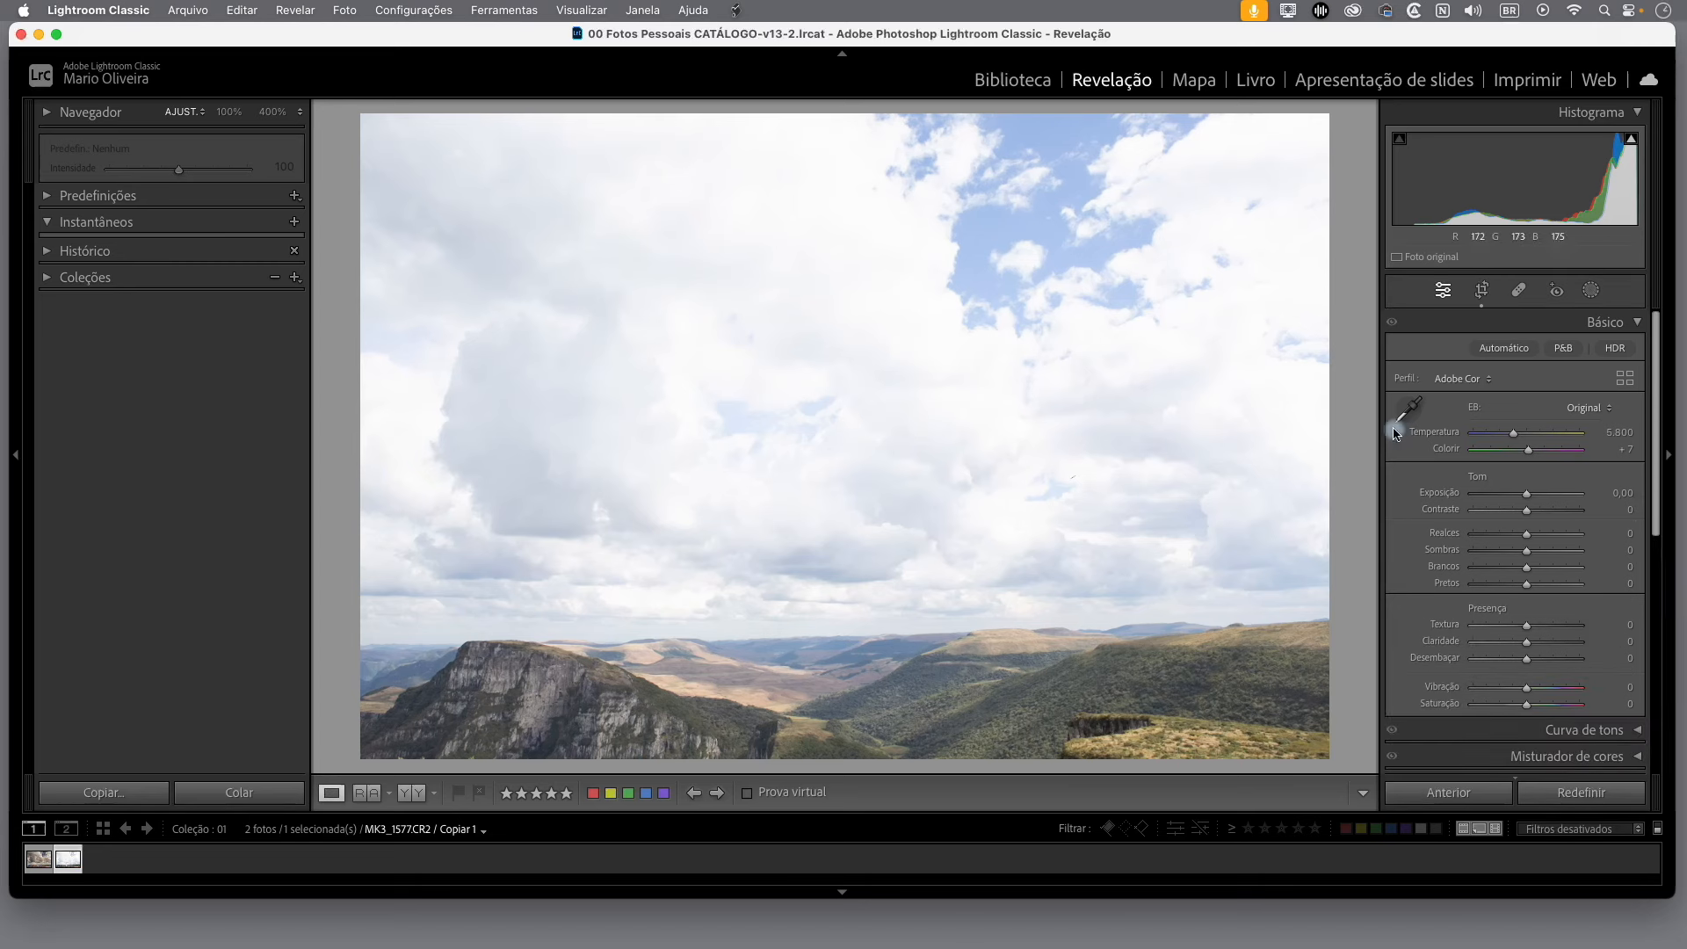
Step: Remove the chromatic aberration and enable the lens profile corrections for the Canon EF 24-70mm f/2.8 L USM
click(1640, 324)
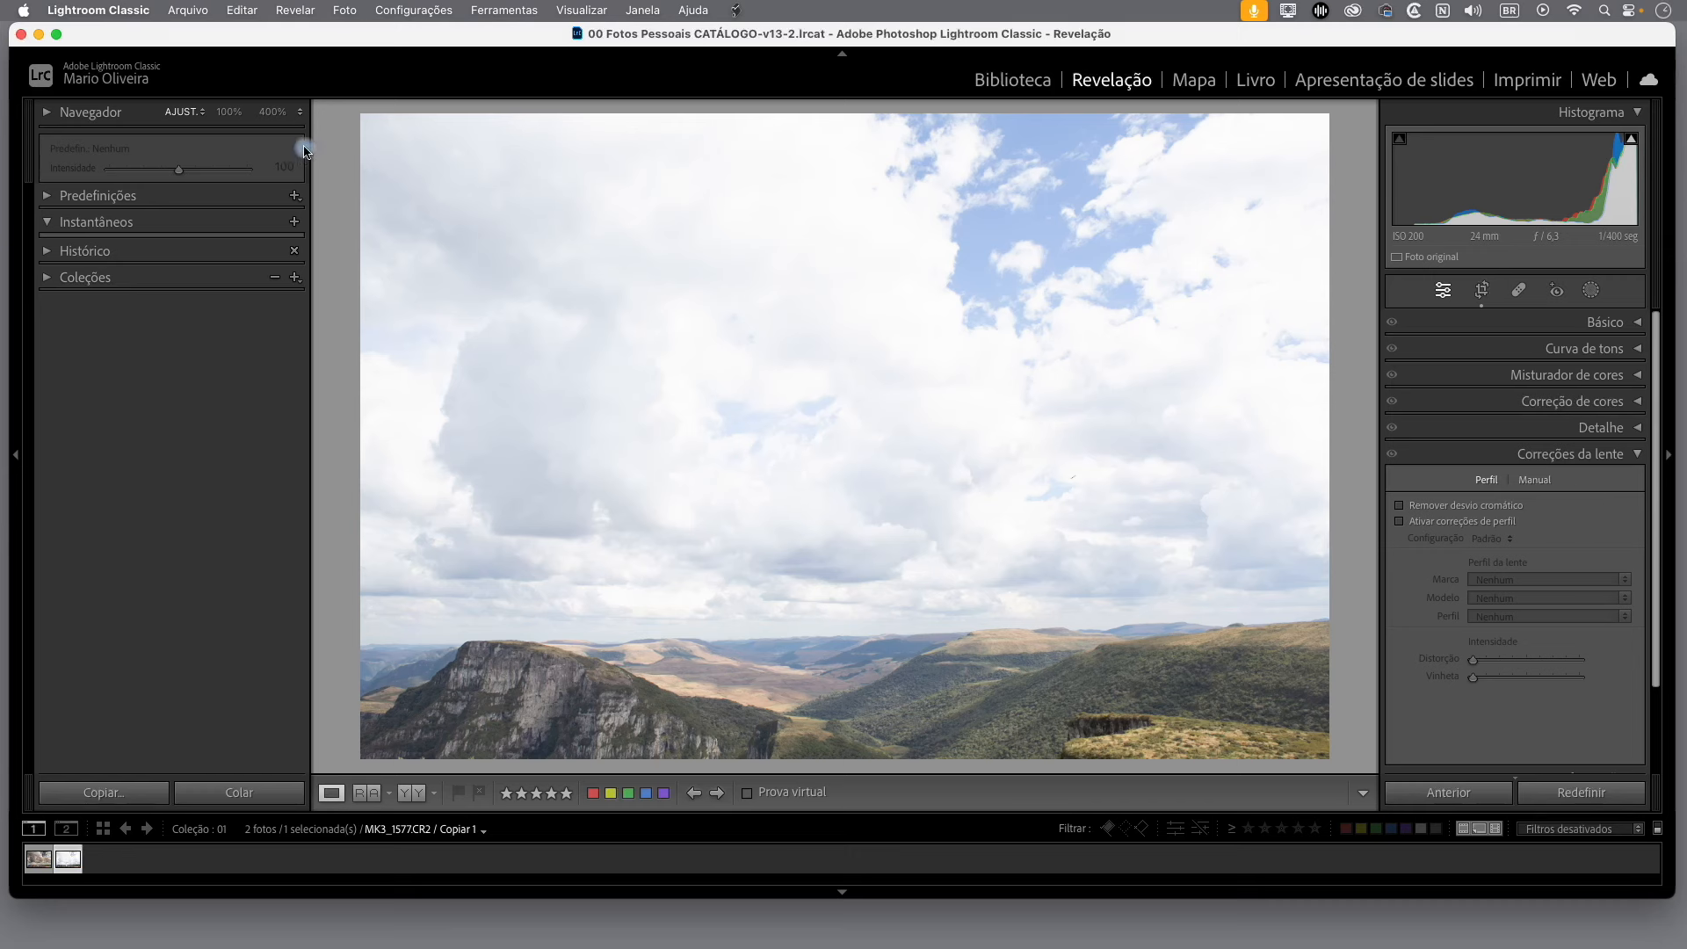
click(274, 114)
drag(1167, 421, 767, 512)
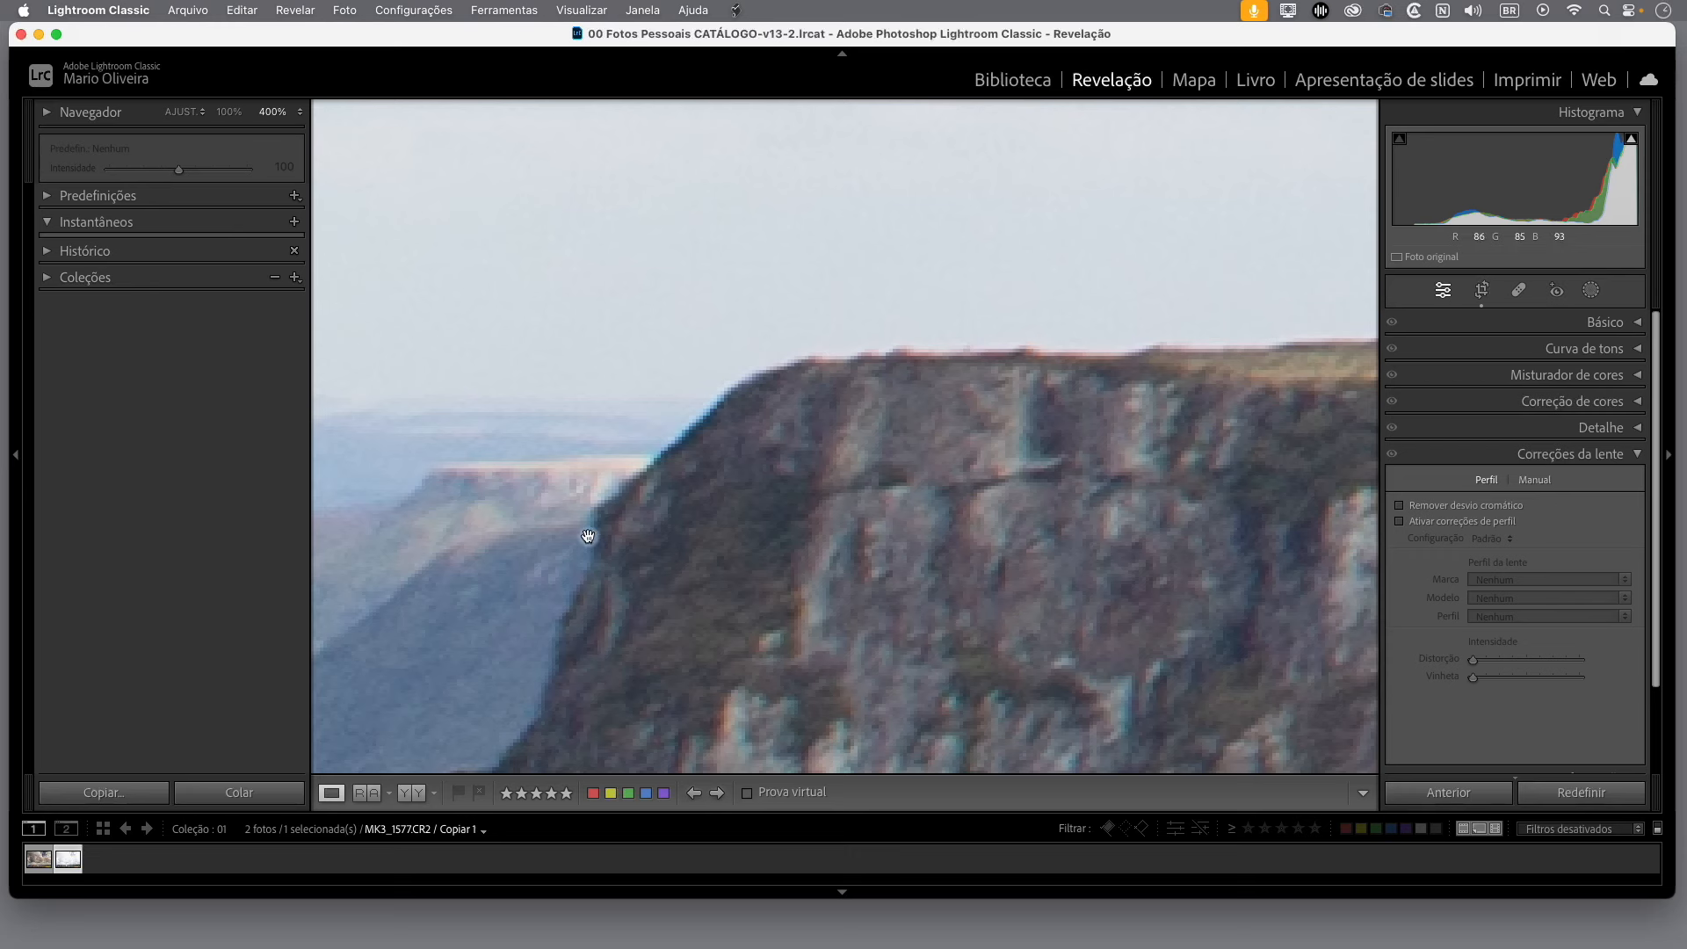
click(1400, 506)
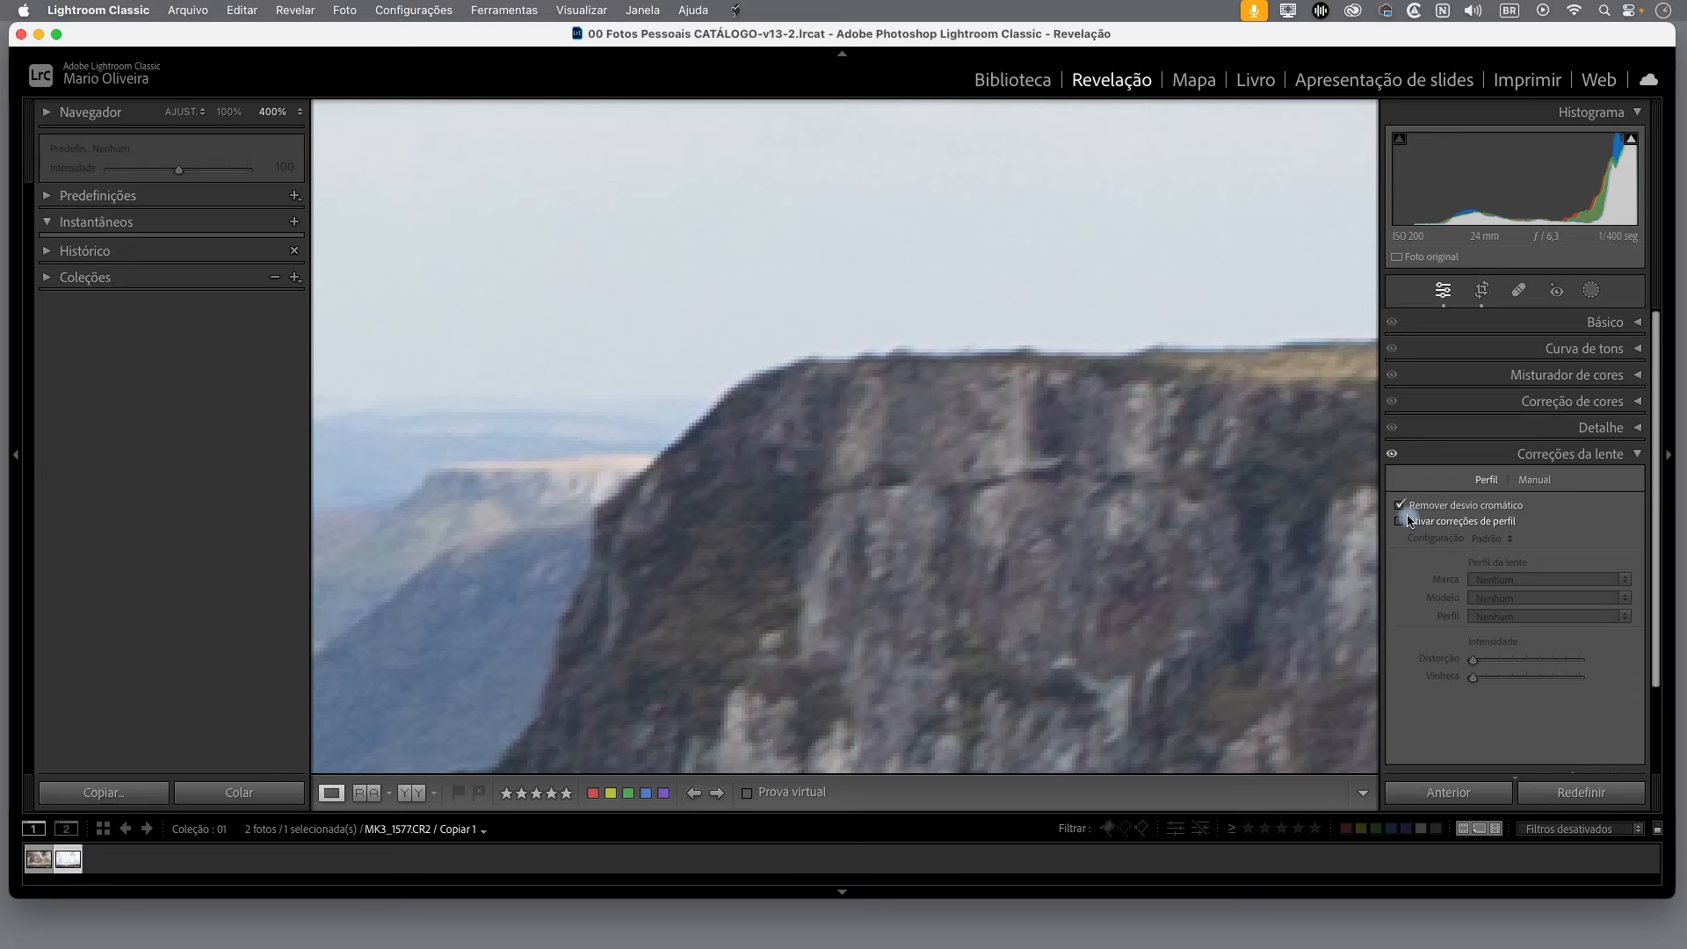
key(z)
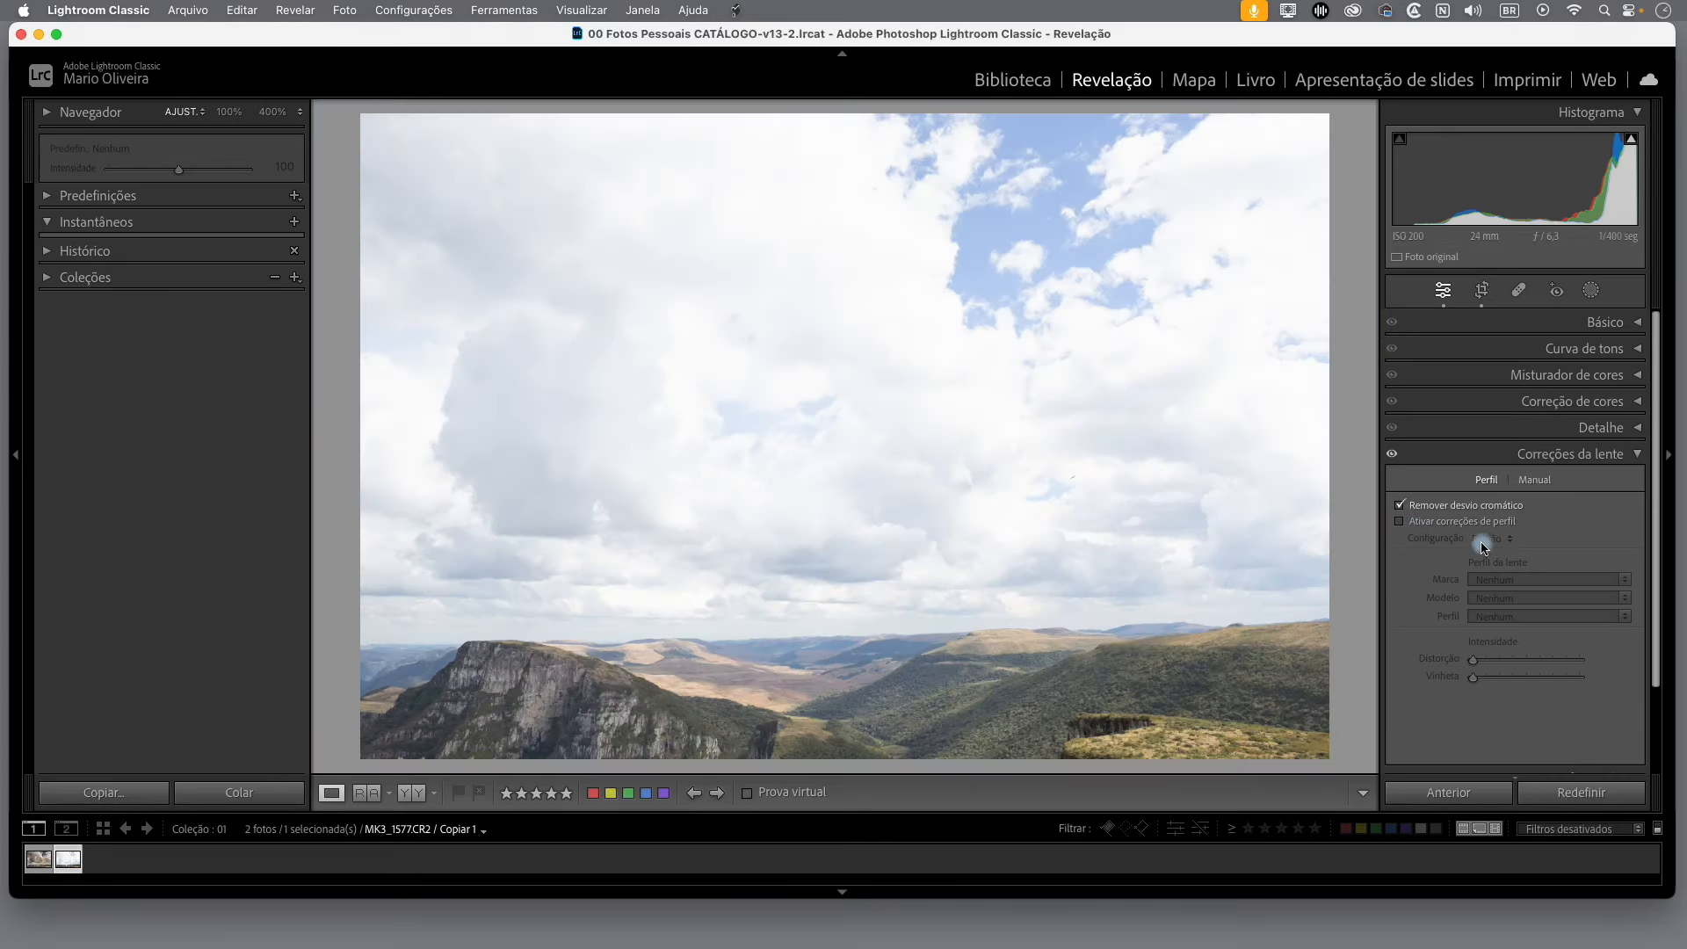
click(1400, 523)
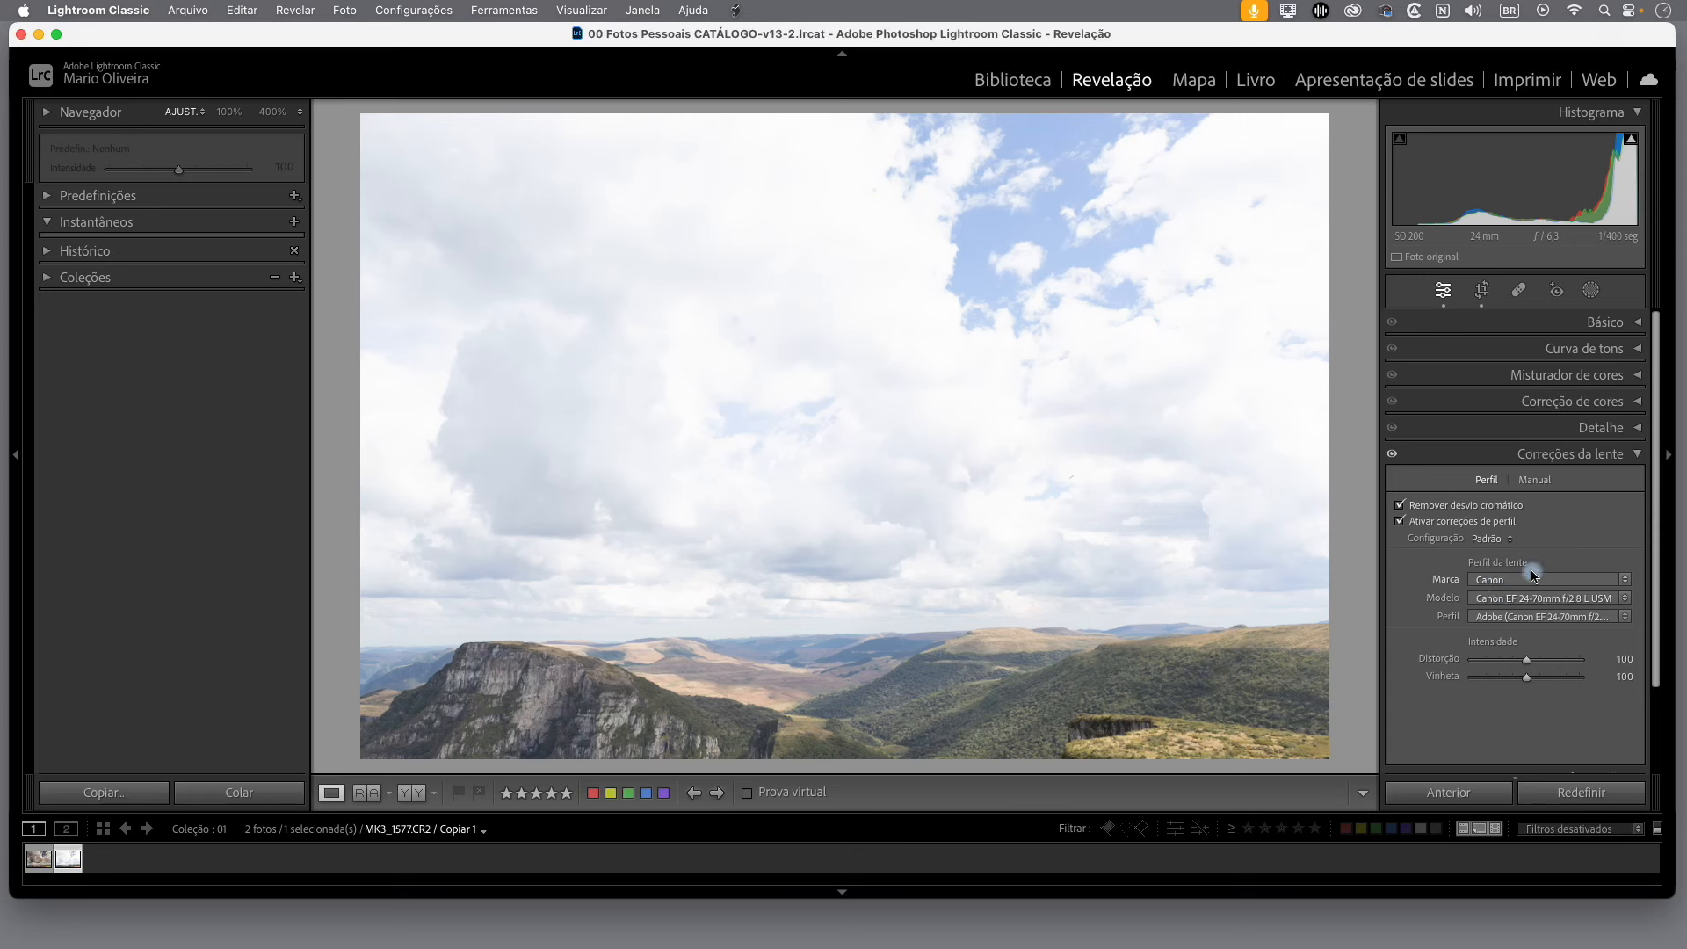
click(1640, 456)
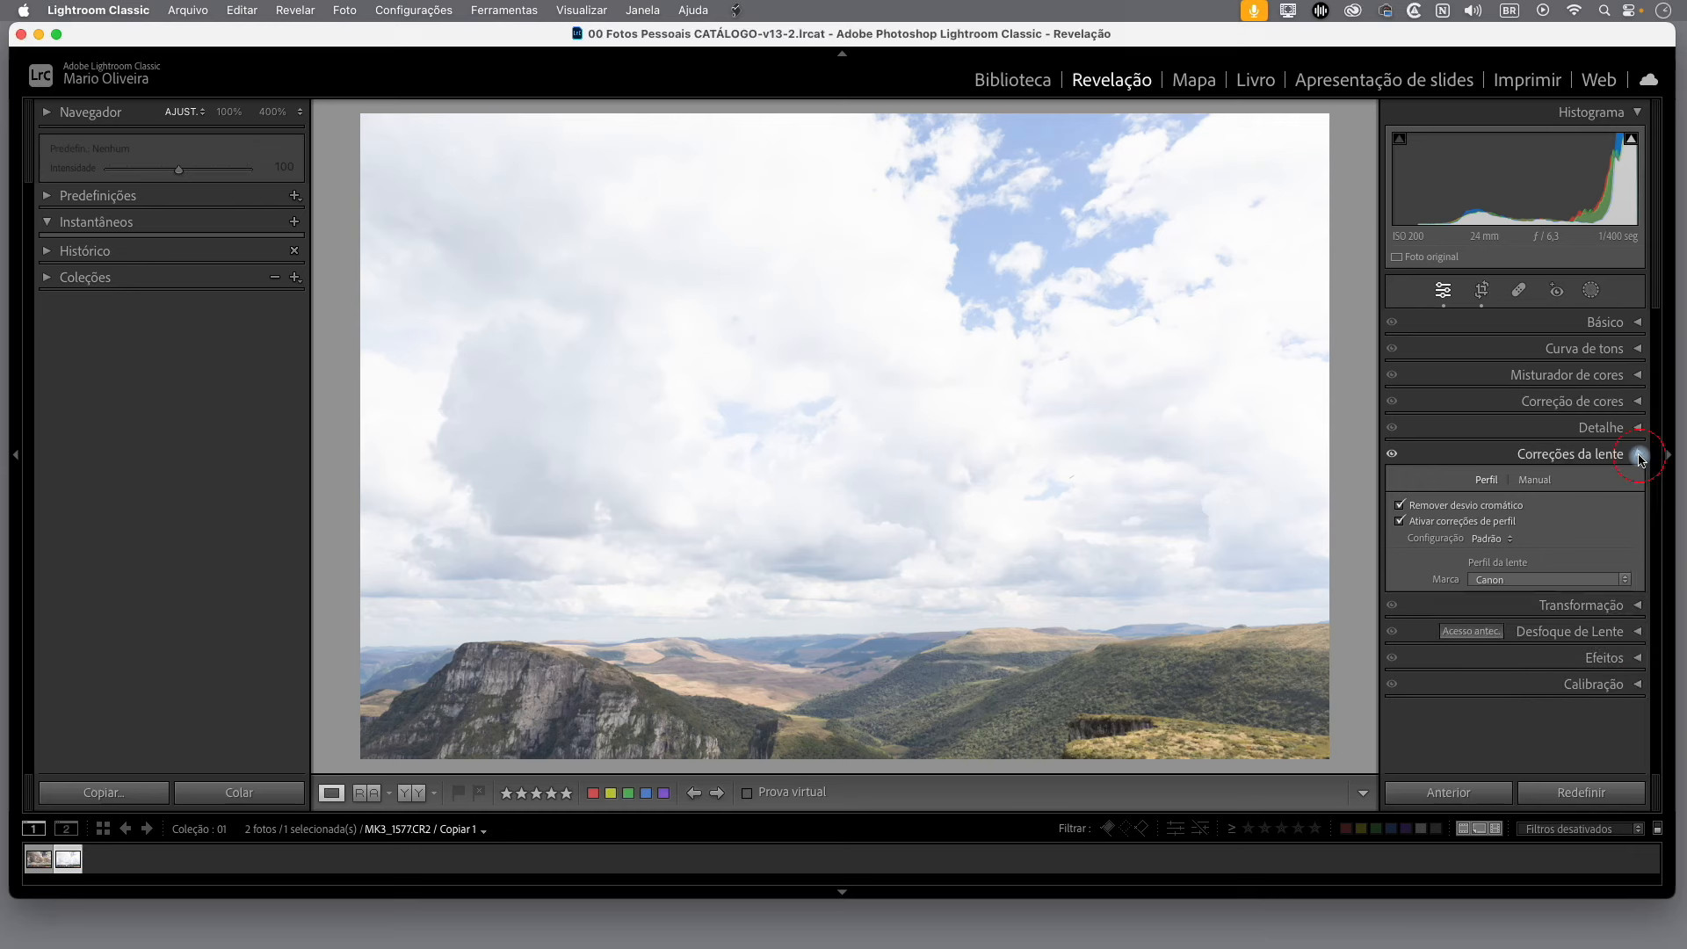
Step: Apply the automatic tone adjustments and turn on the highlight clipping warning
click(1640, 322)
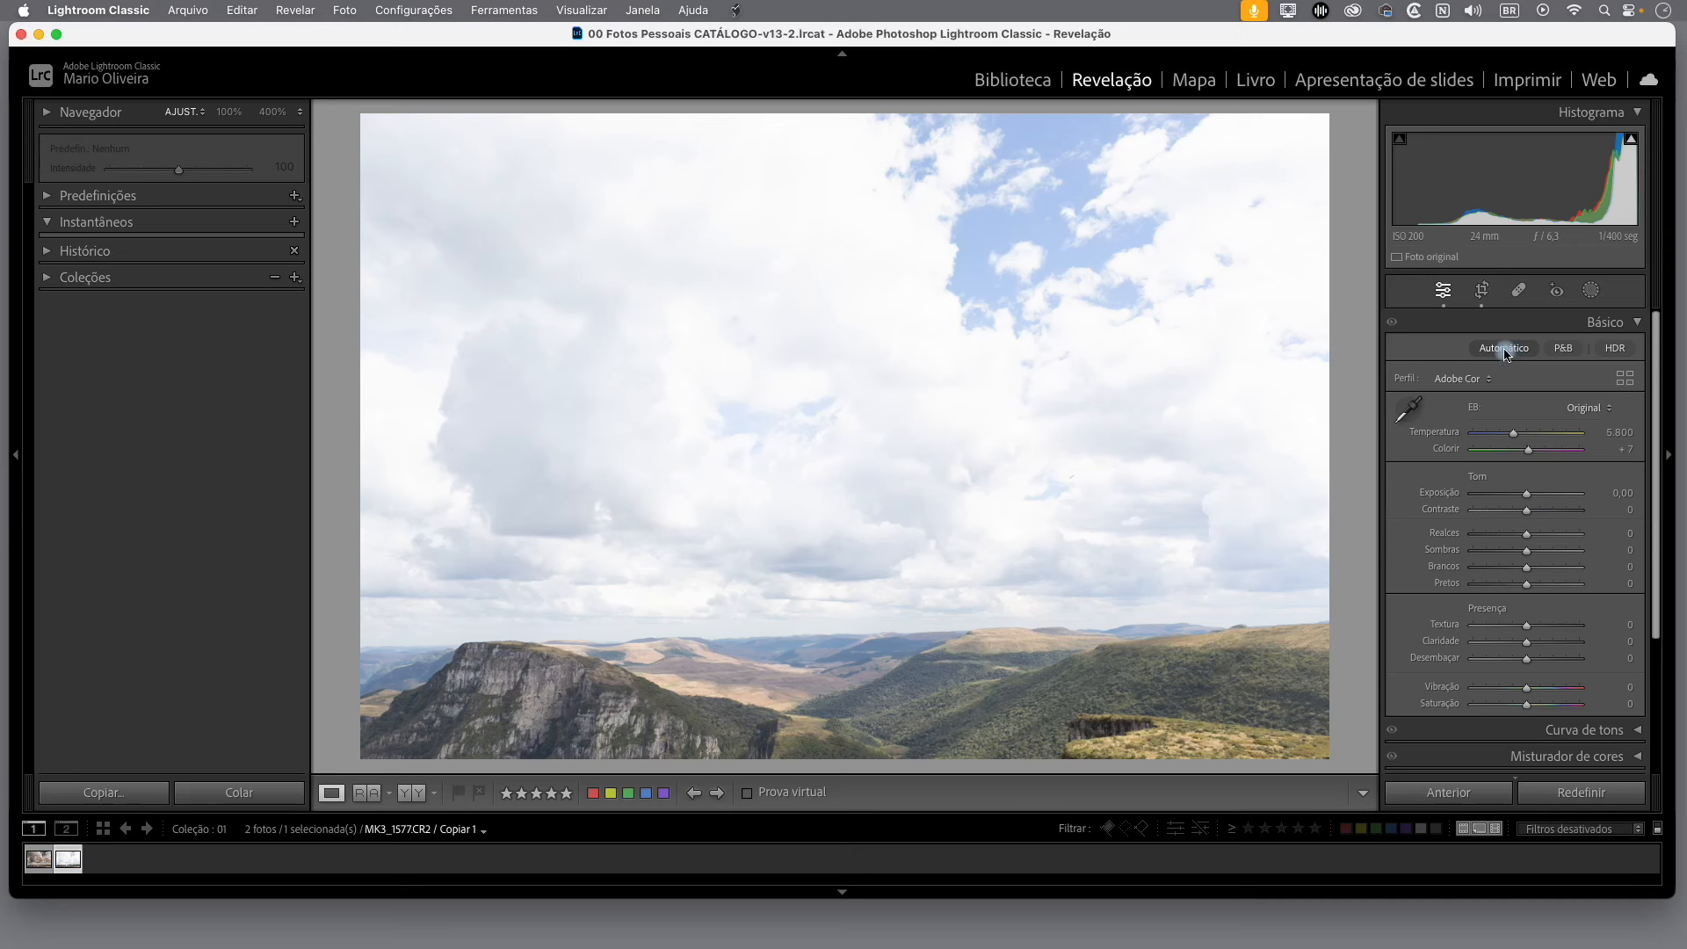
click(1505, 350)
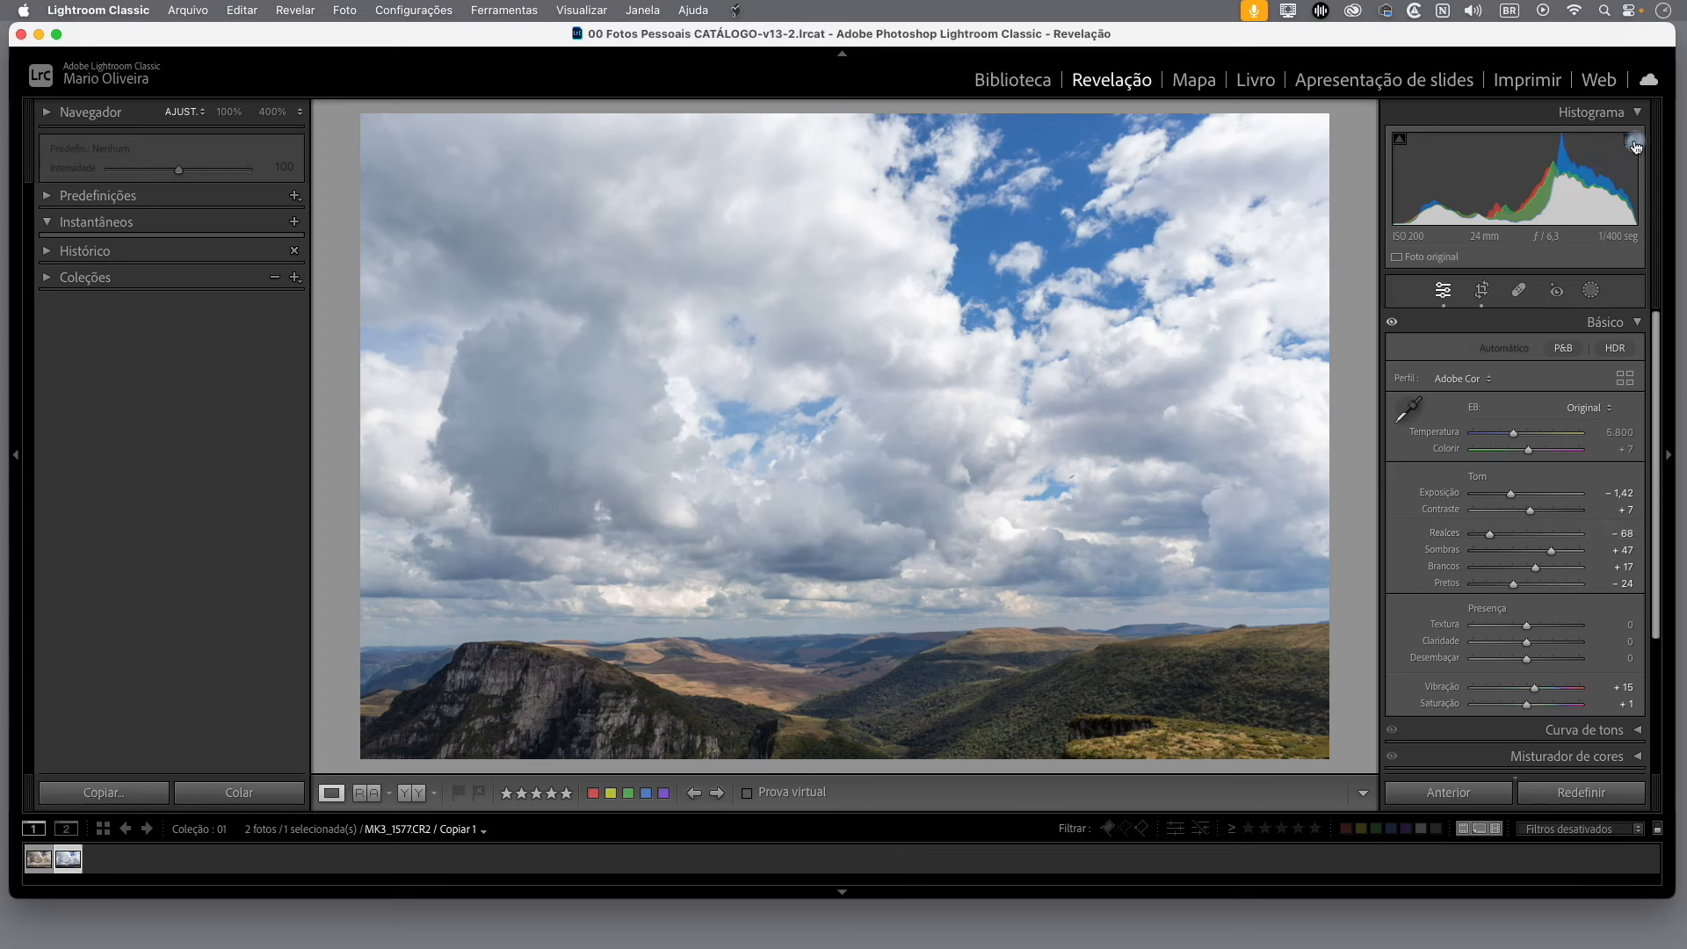
mouse_move(1632, 142)
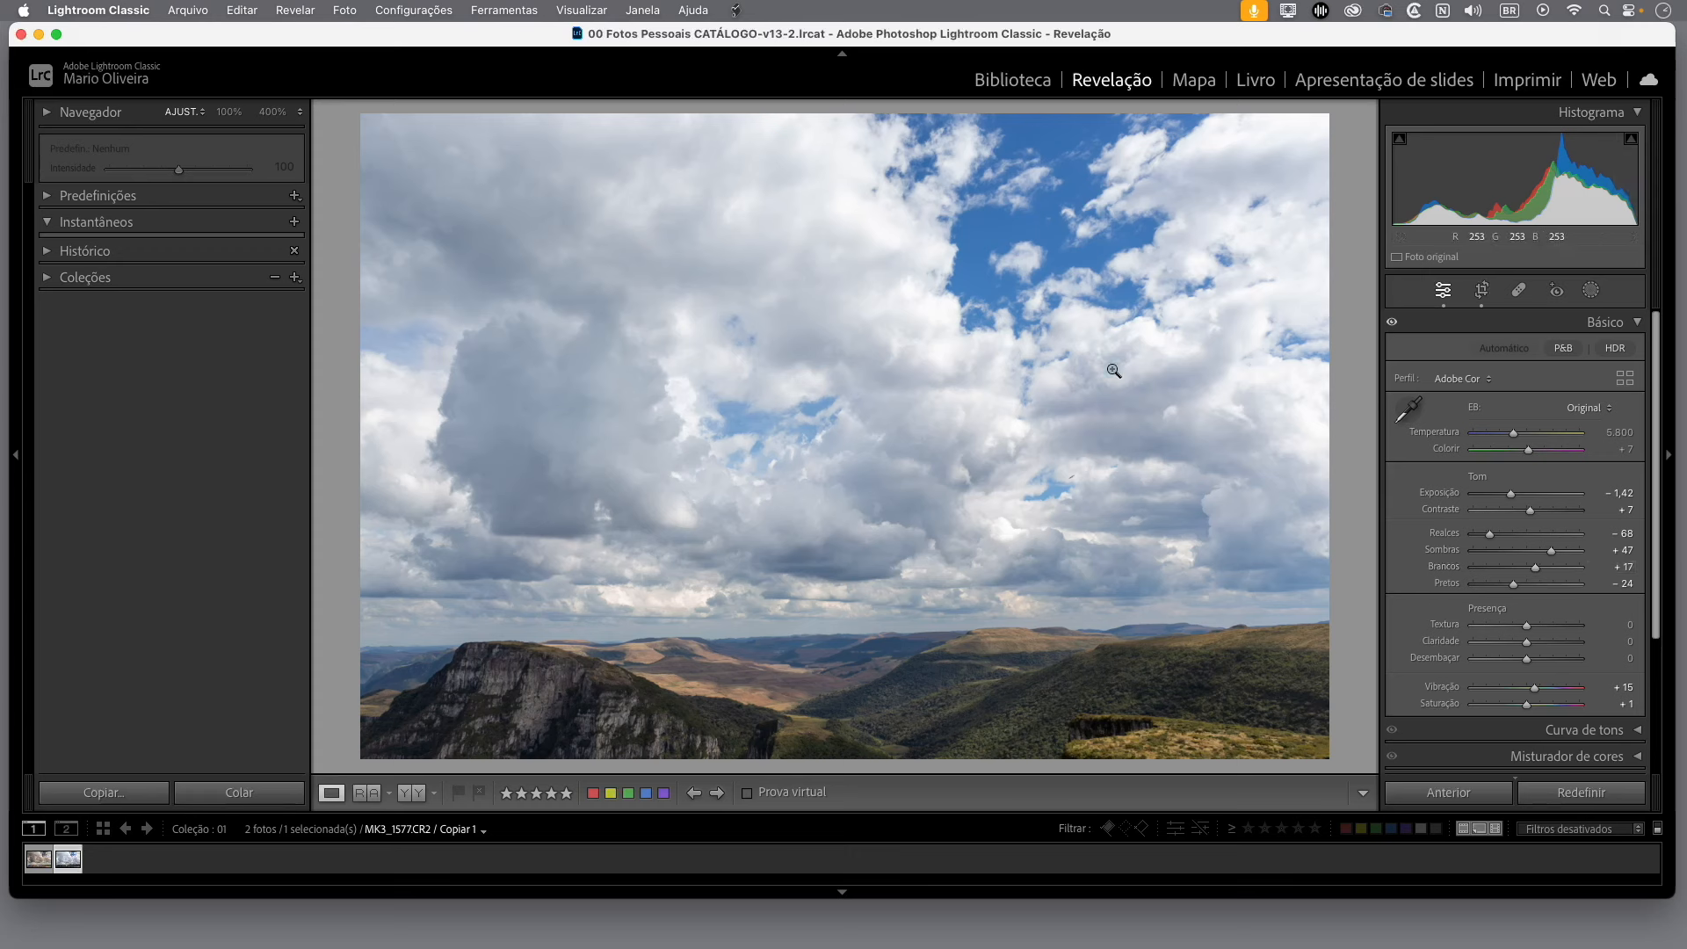
click(1632, 145)
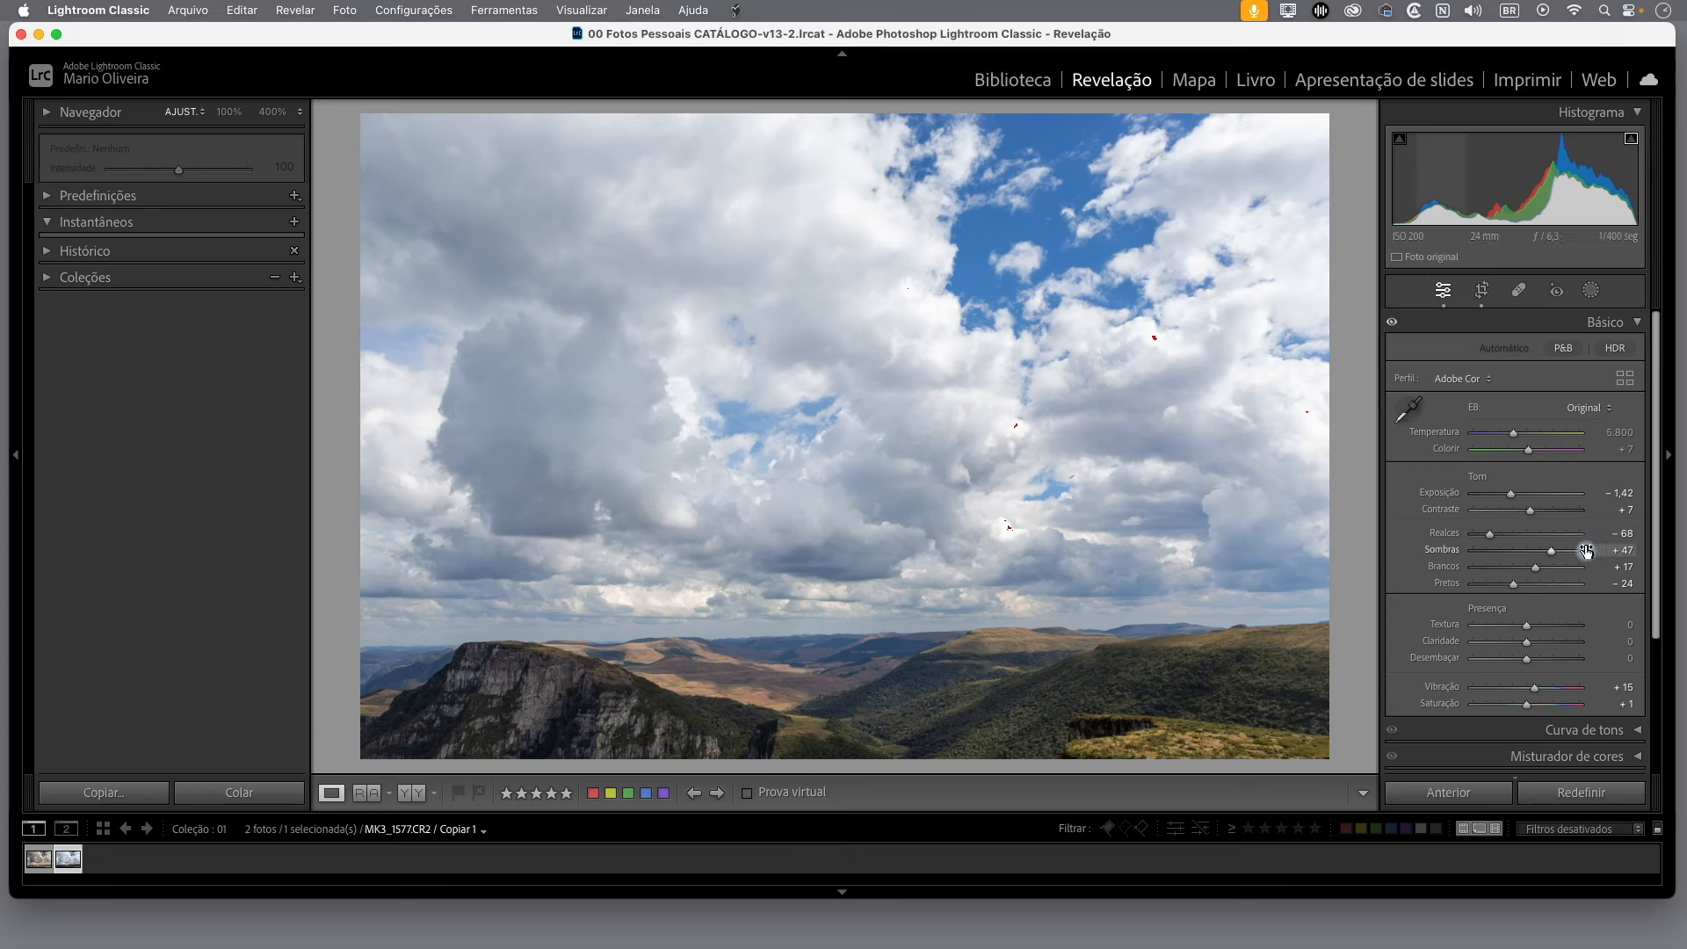
Step: Lower the Whites to −10 and raise the Shadows to +97
drag(1535, 573, 1527, 582)
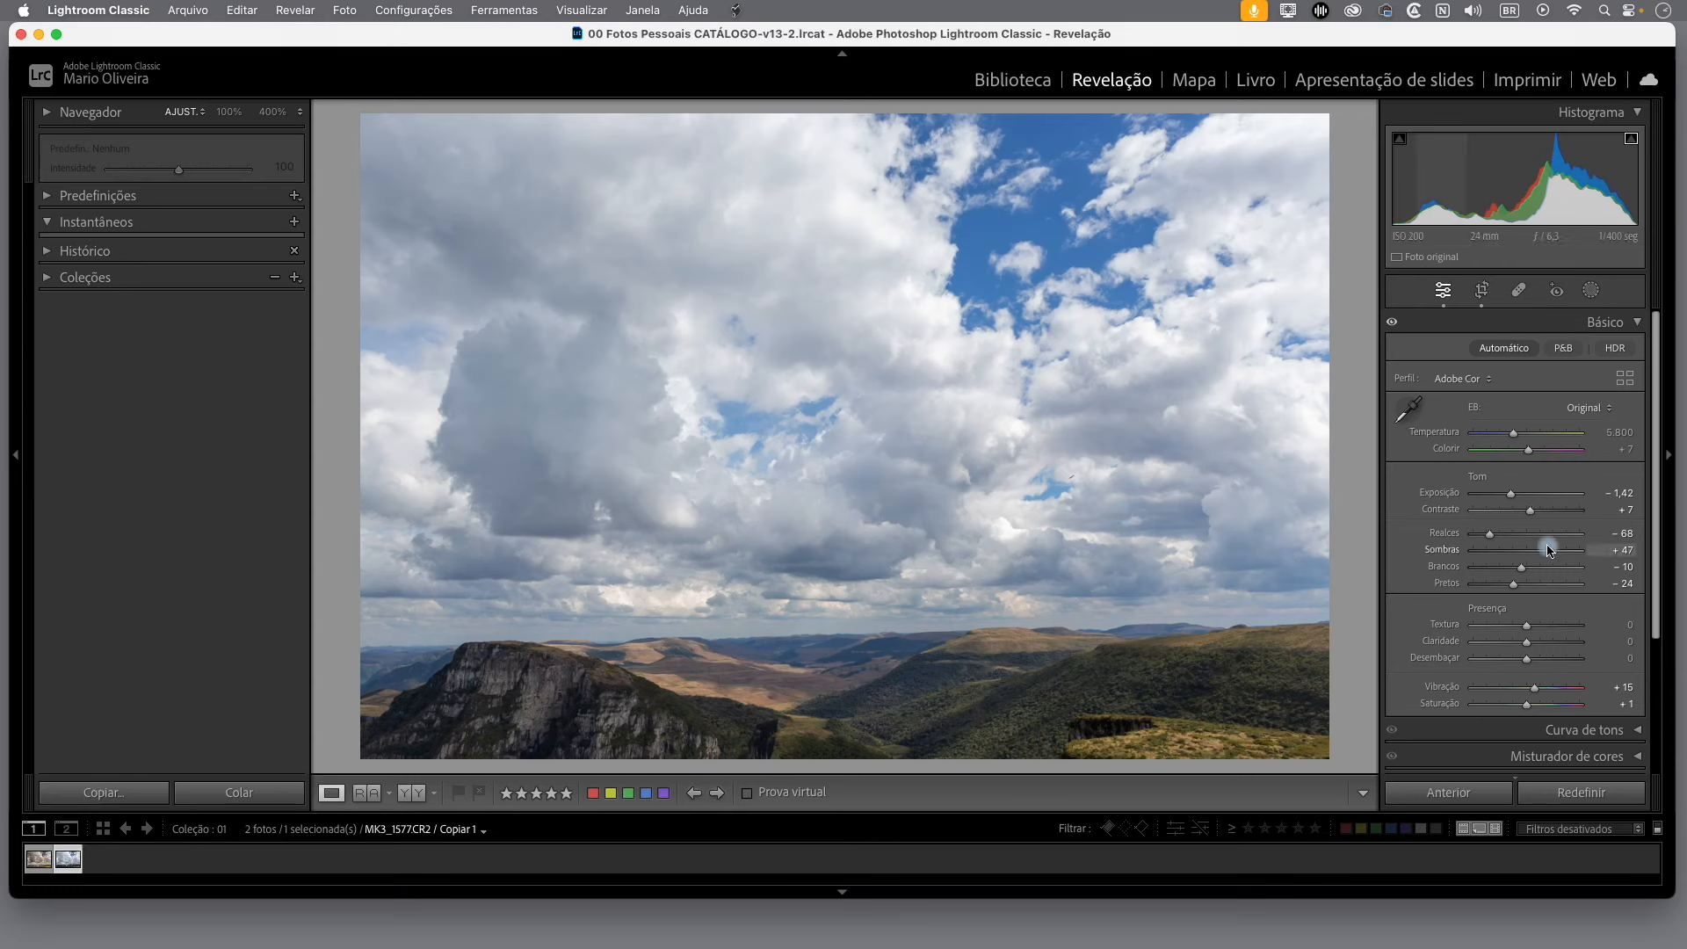
drag(1554, 552, 1584, 555)
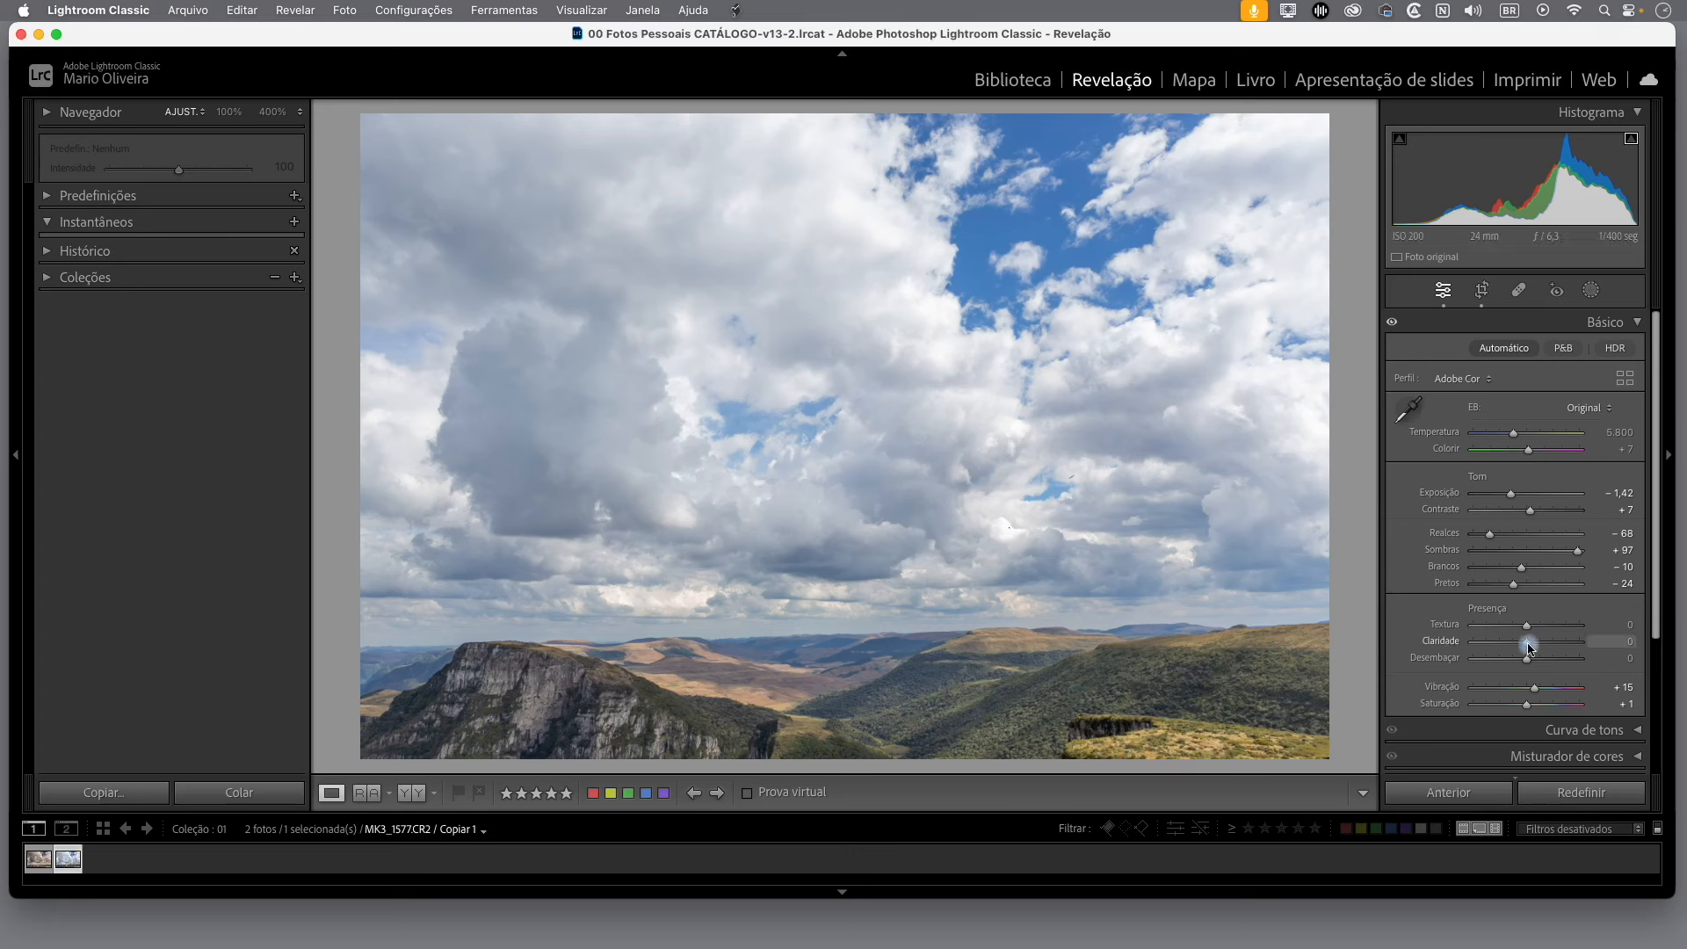
Step: Raise the Clarity to +47, try a Texture of +94, and settle the Texture at +6
drag(1526, 640, 1553, 648)
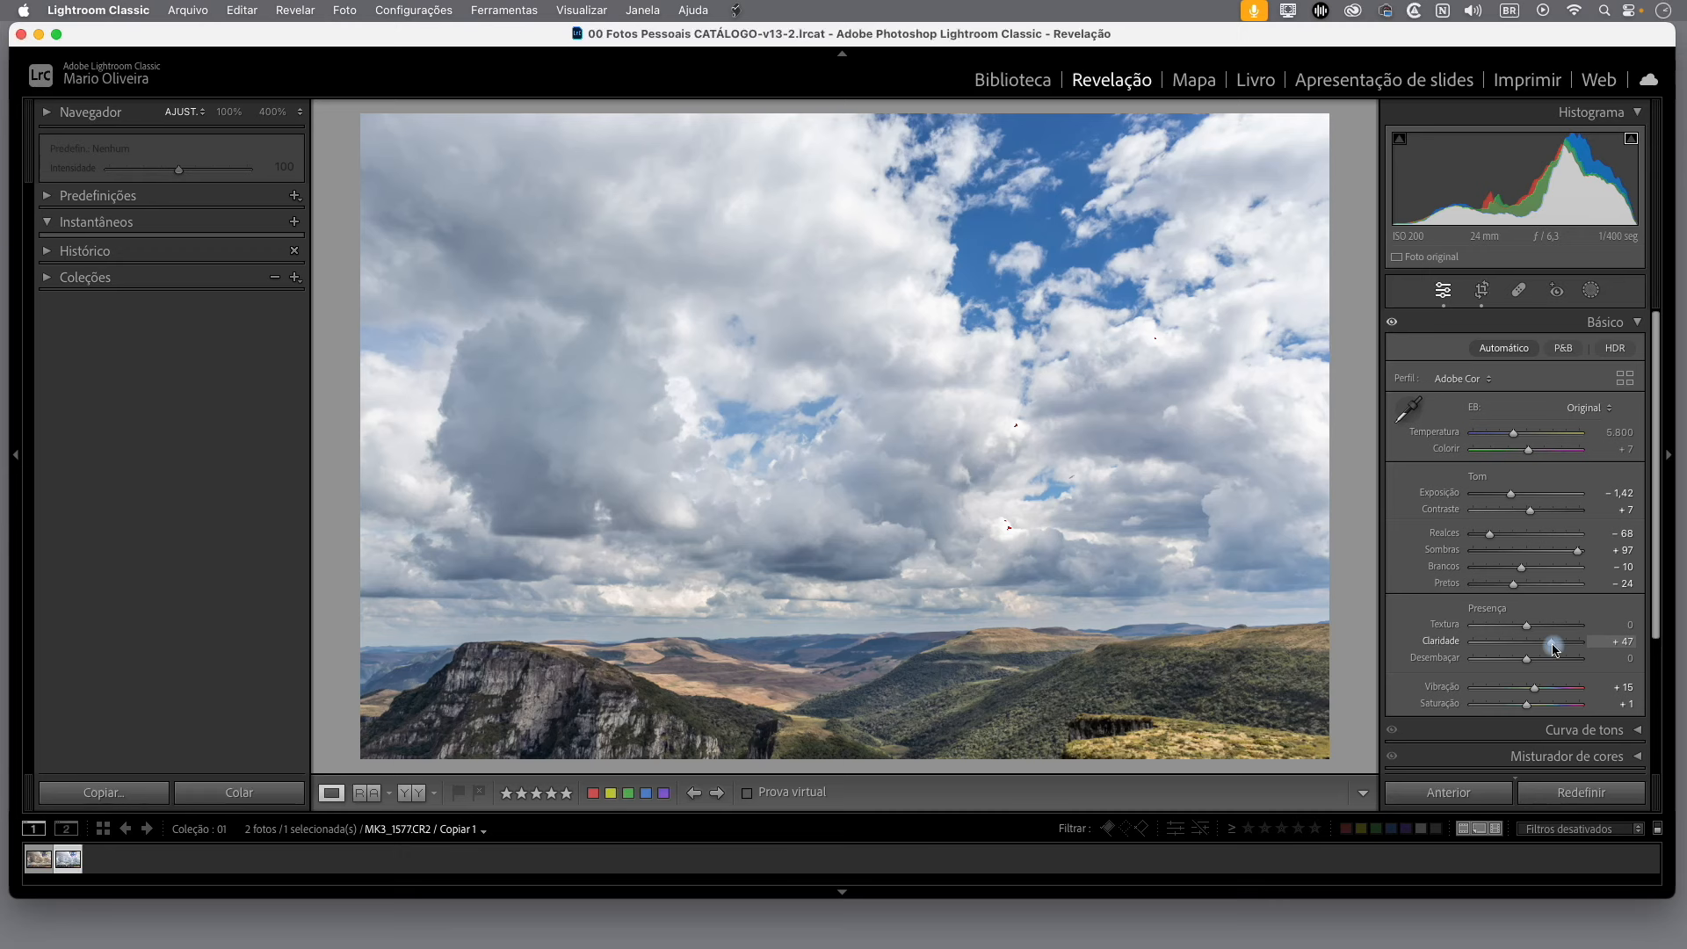
drag(1529, 629, 1532, 631)
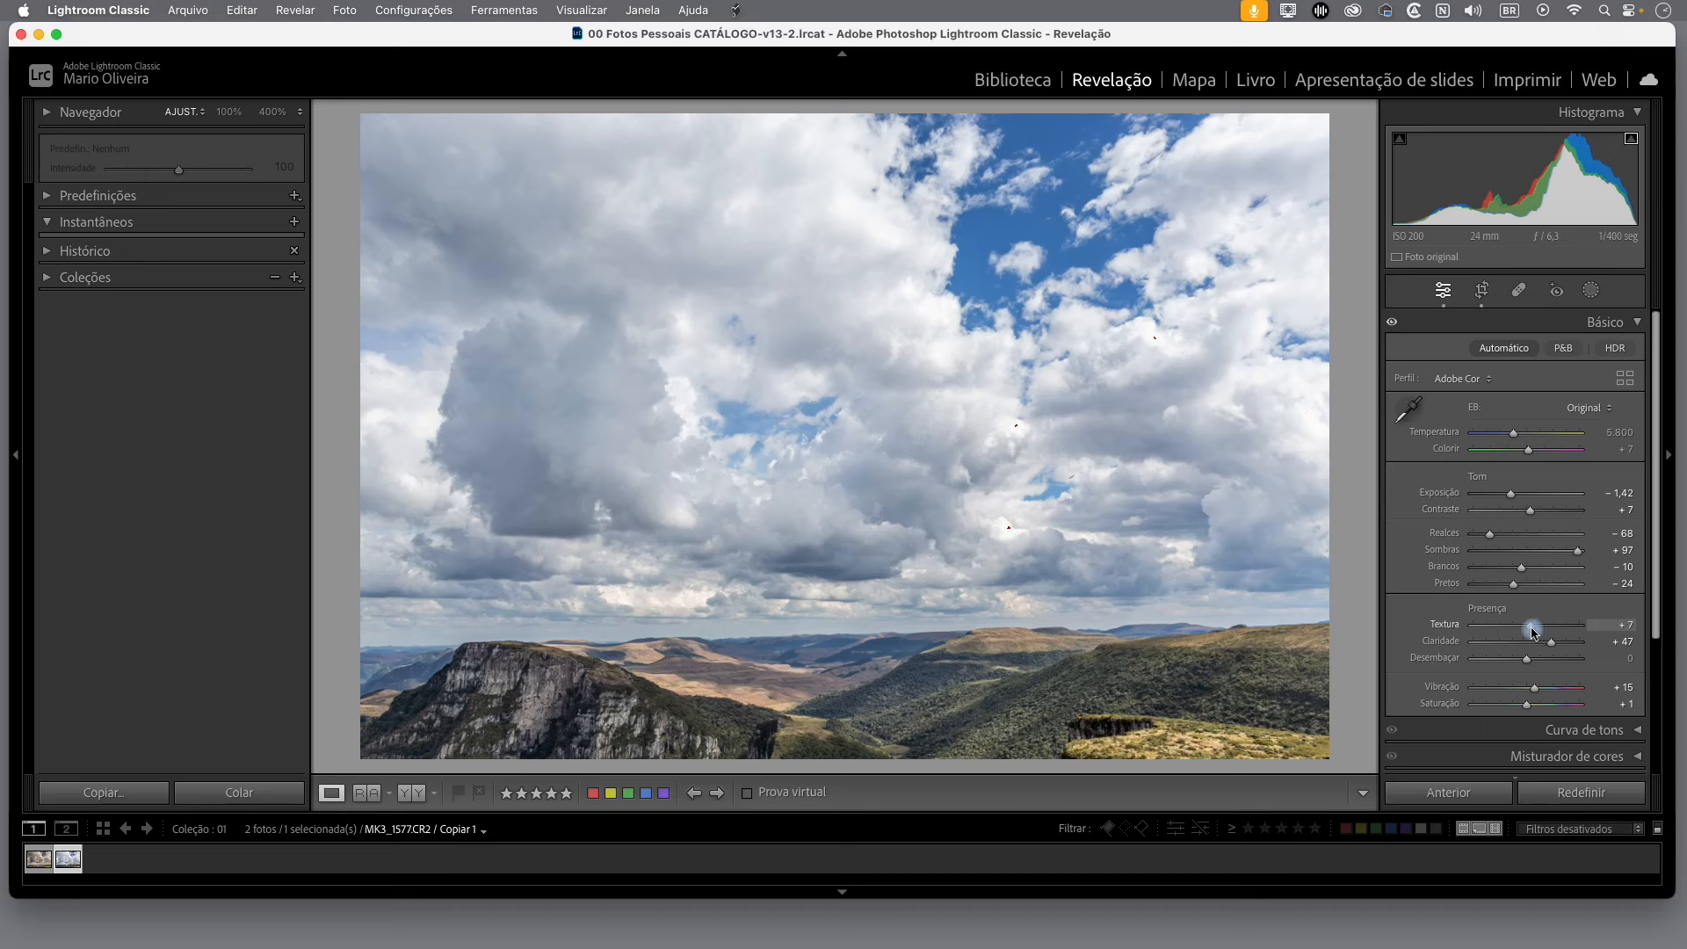
drag(1531, 630, 1575, 631)
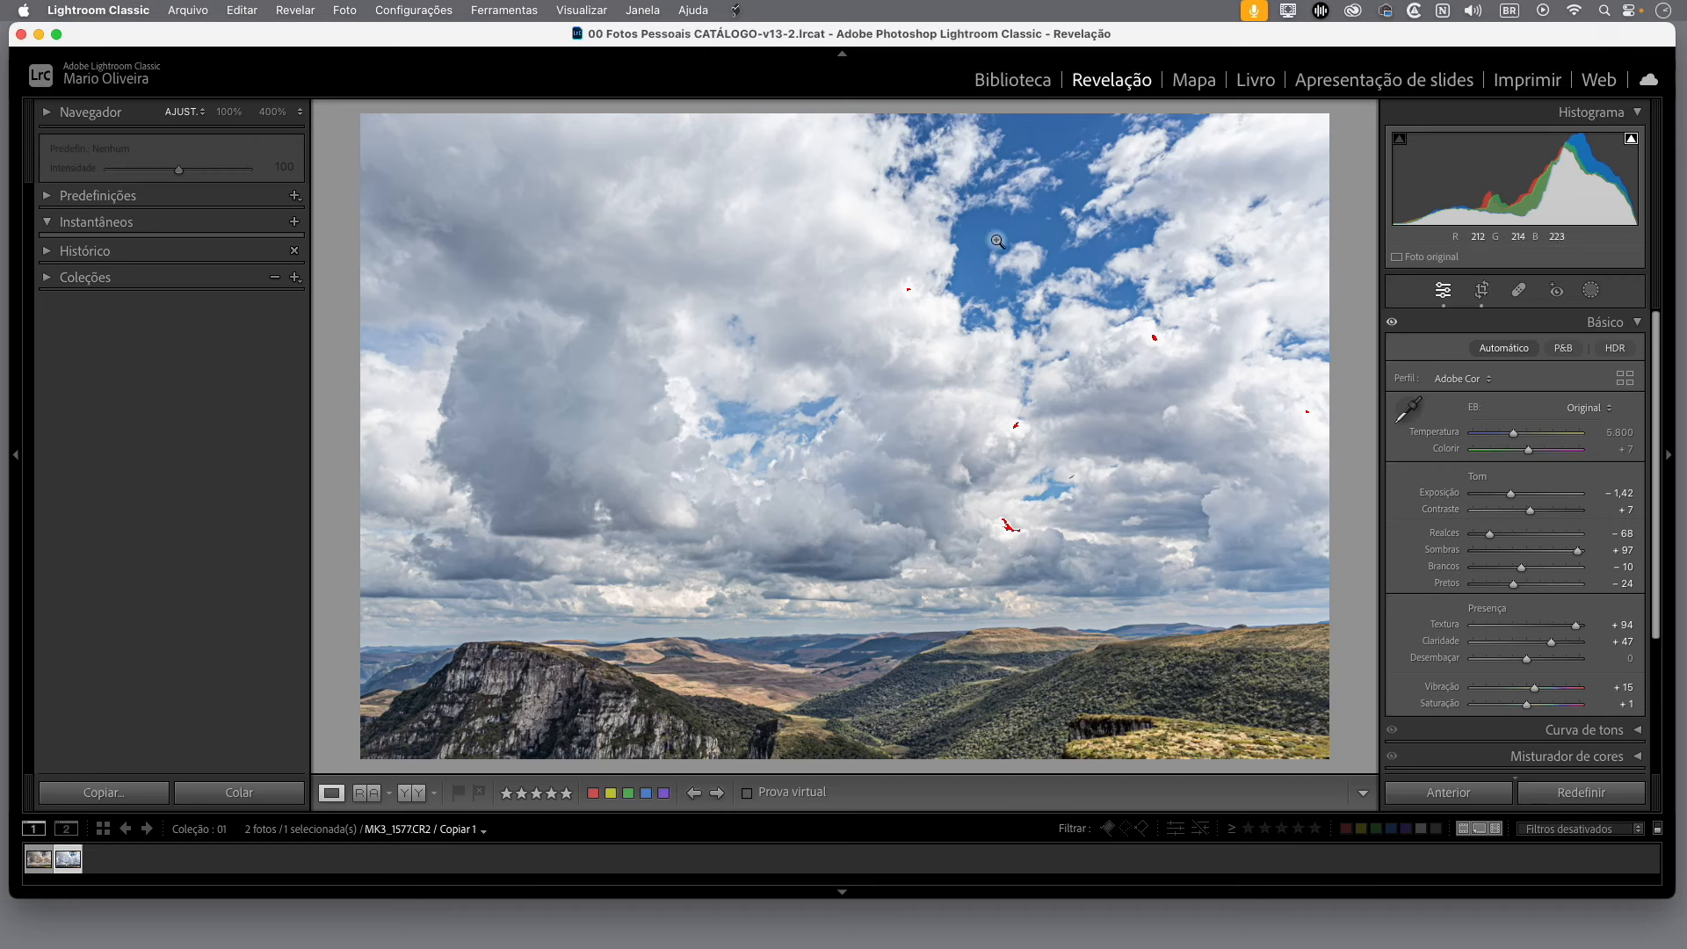
drag(1575, 627, 1530, 628)
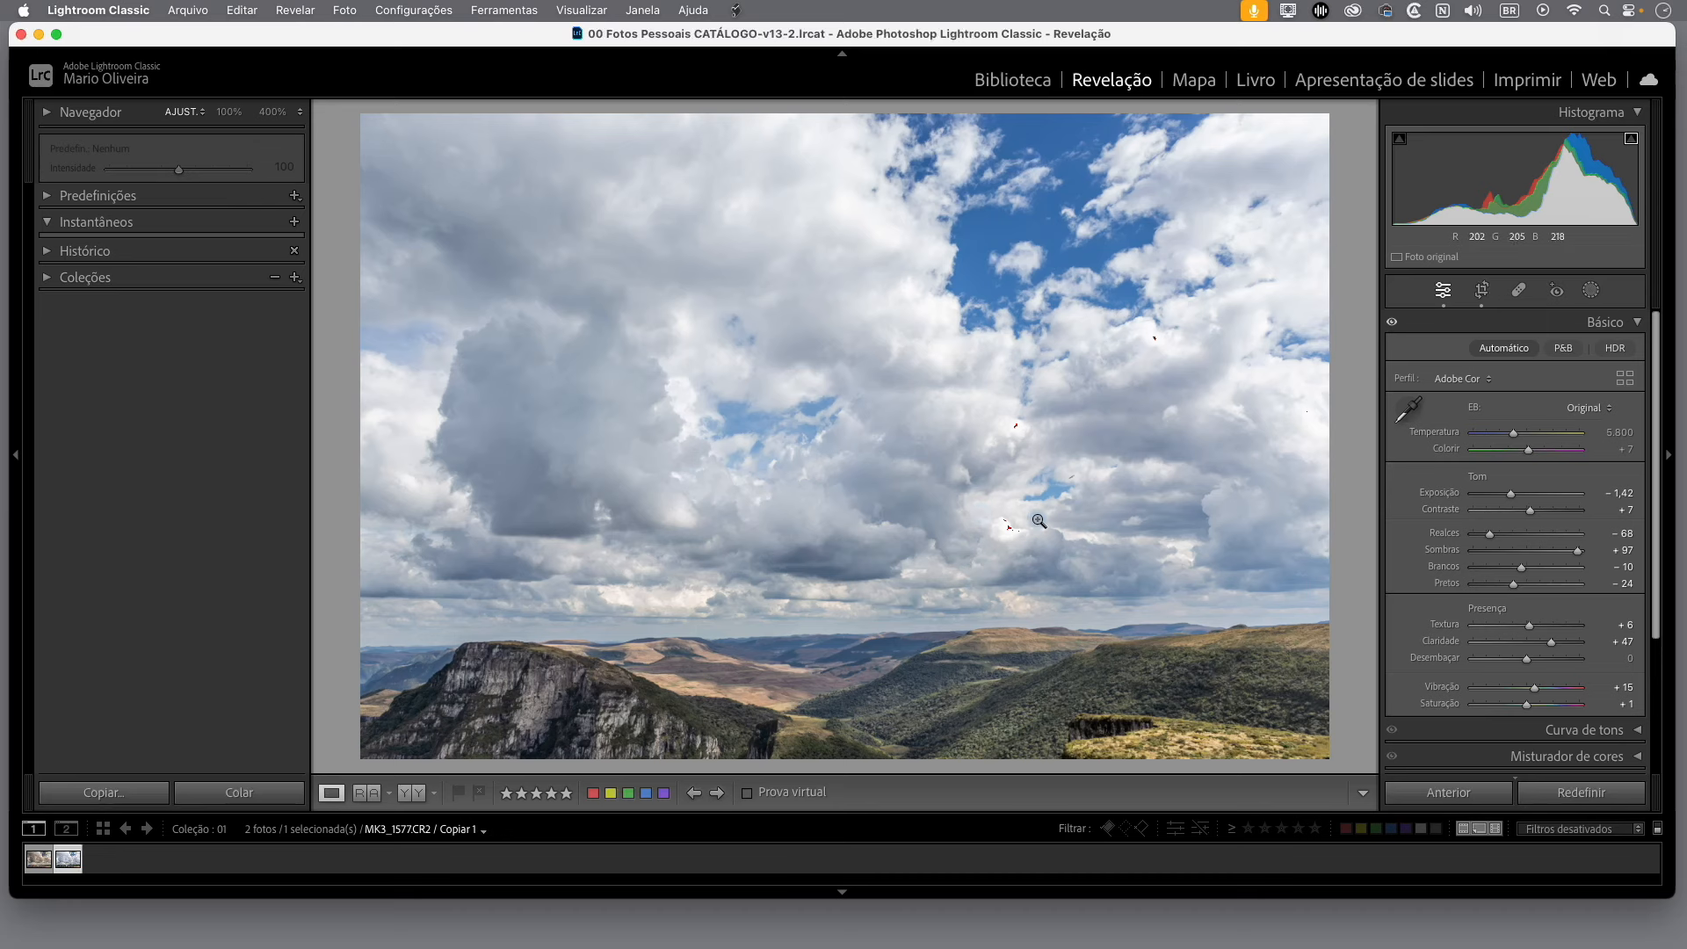
Step: Reduce the remaining bright tones with Whites −66, Highlights −82 and Contrast 0
drag(1521, 567, 1481, 541)
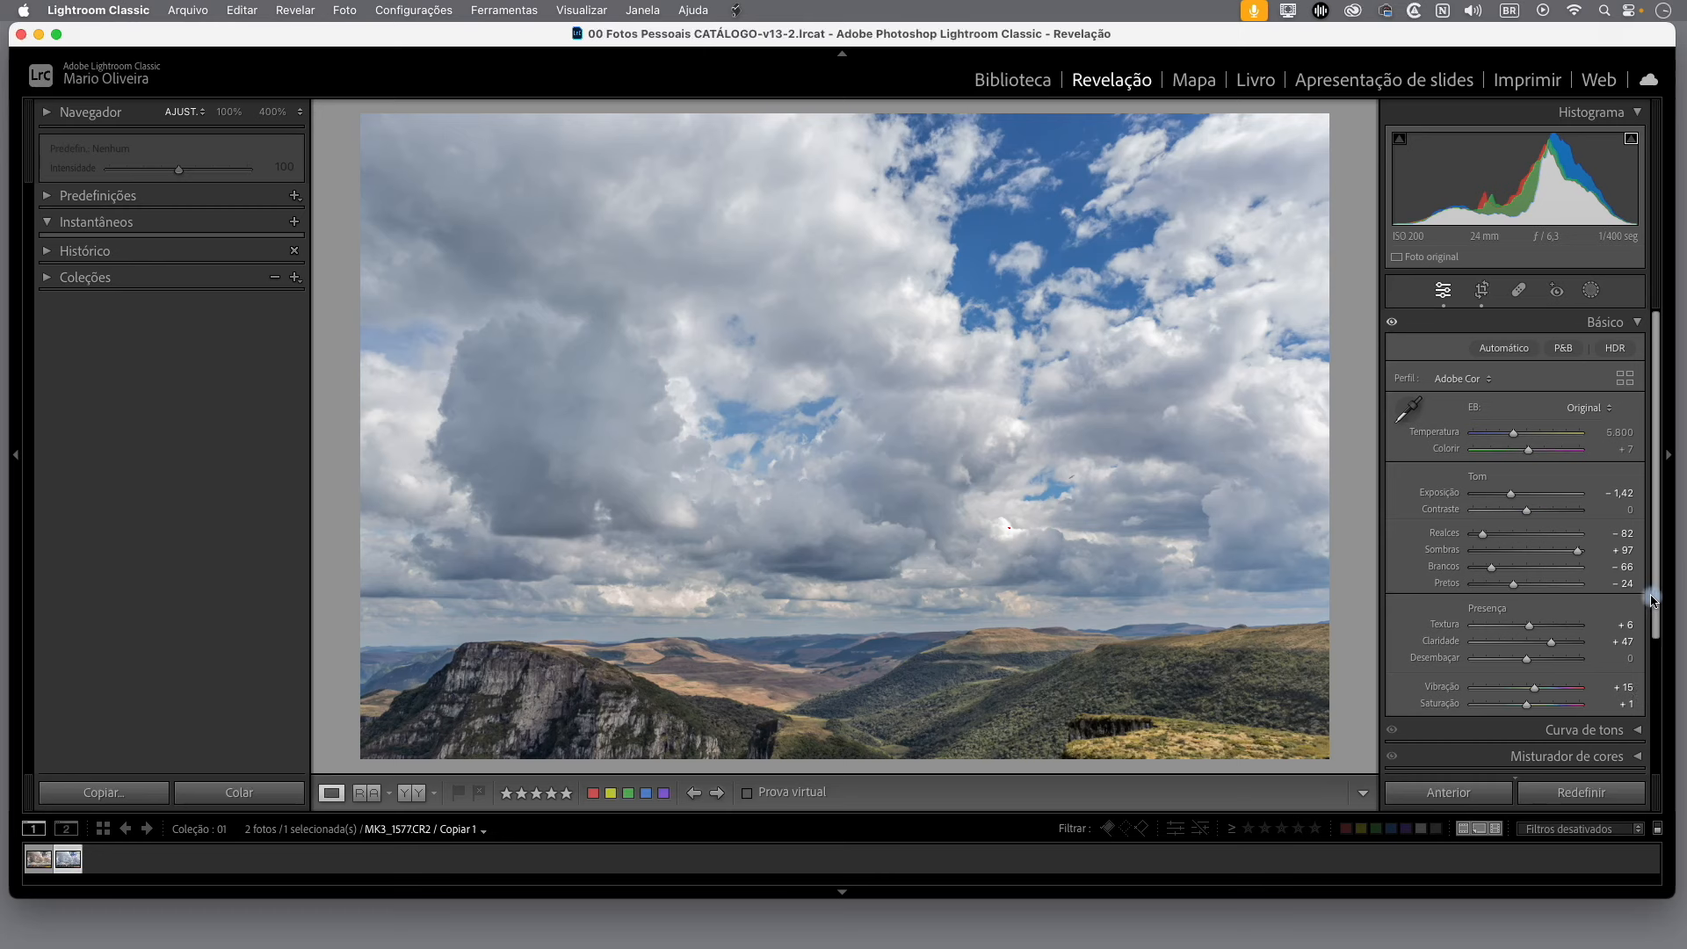
click(1638, 323)
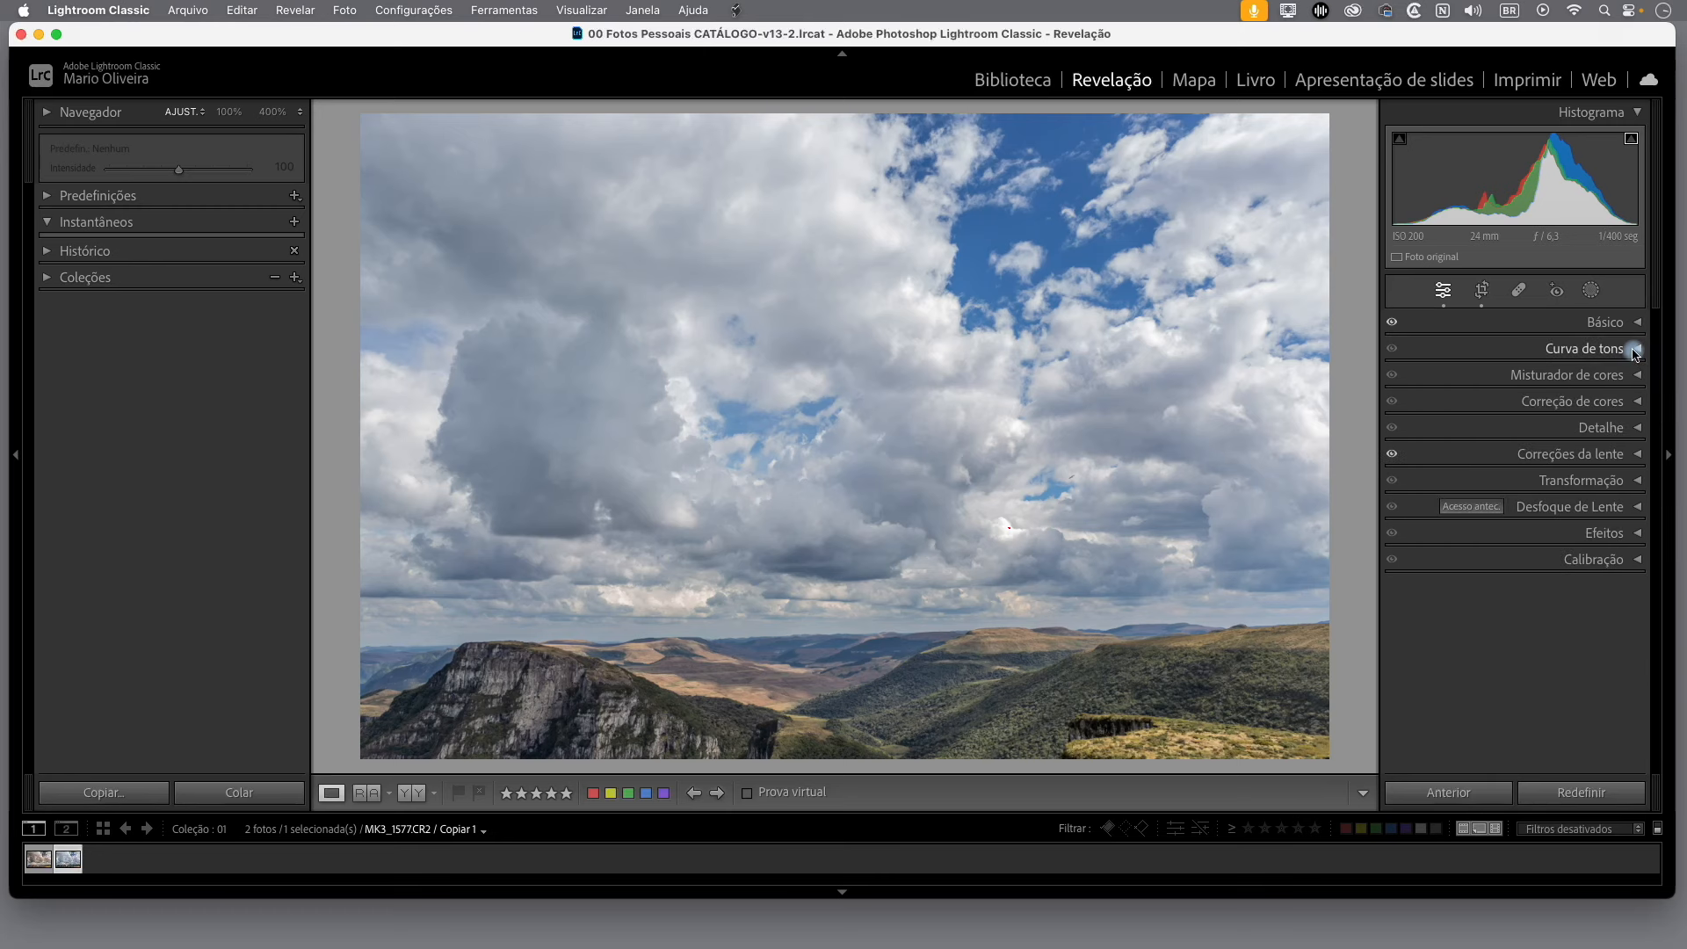
Step: Shape the point tone curve into a gentle S with points at input 91, output 74 and input 187, output 191
click(1637, 350)
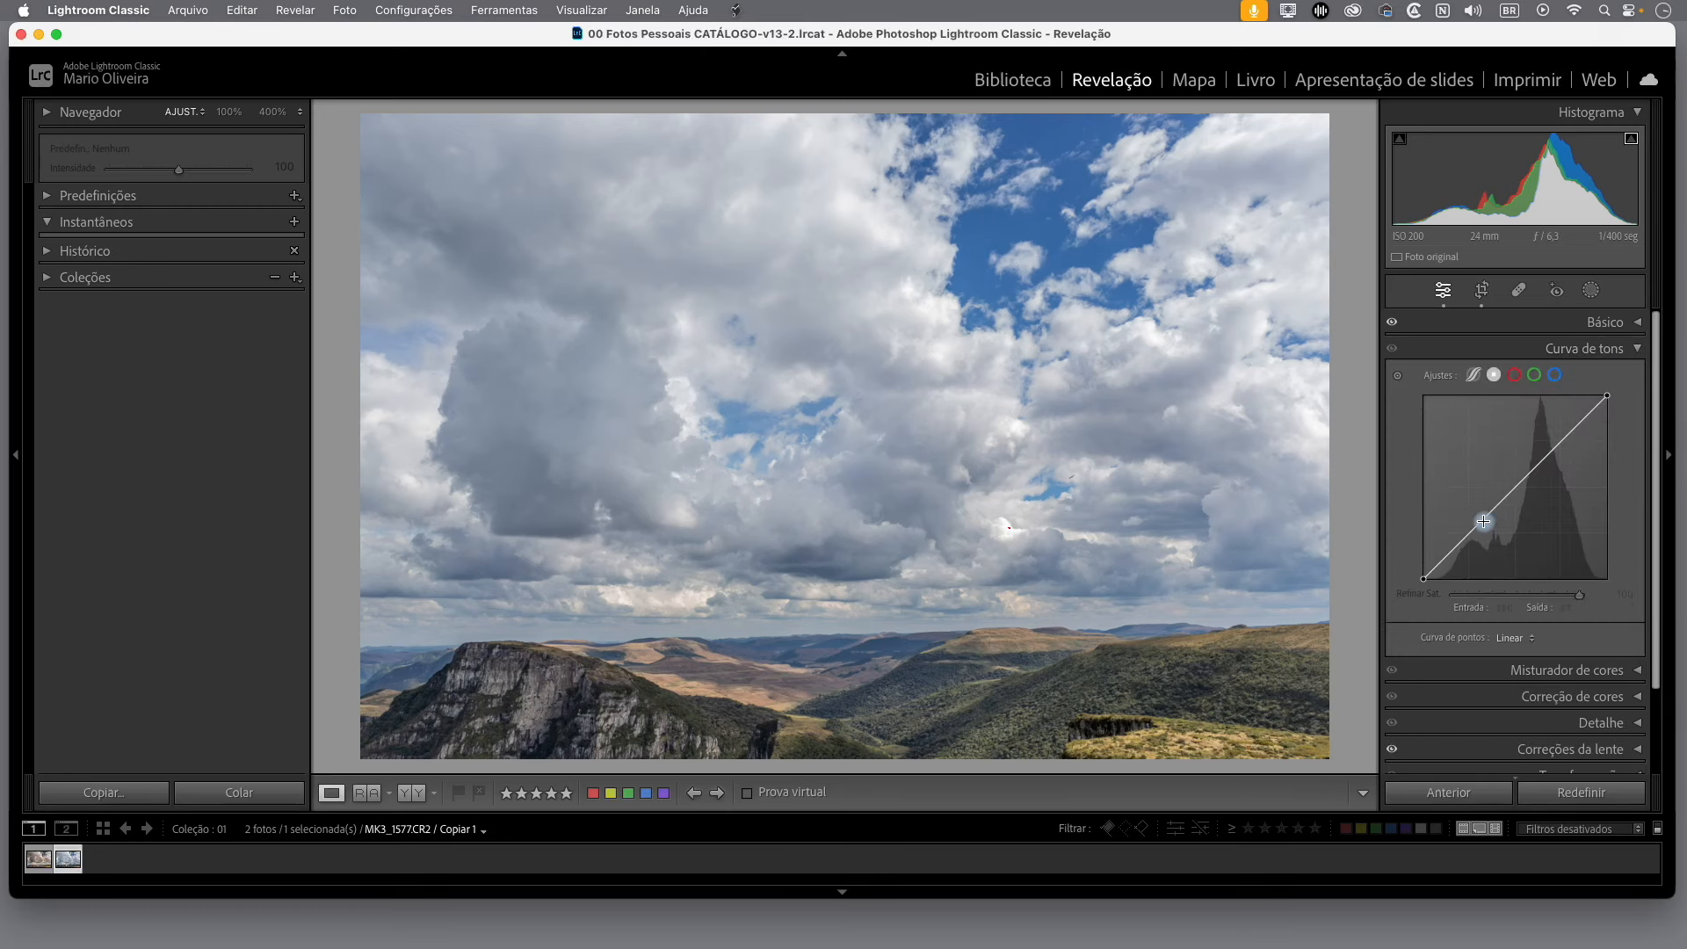
drag(1484, 527, 1487, 530)
click(1562, 448)
drag(1562, 448, 1558, 441)
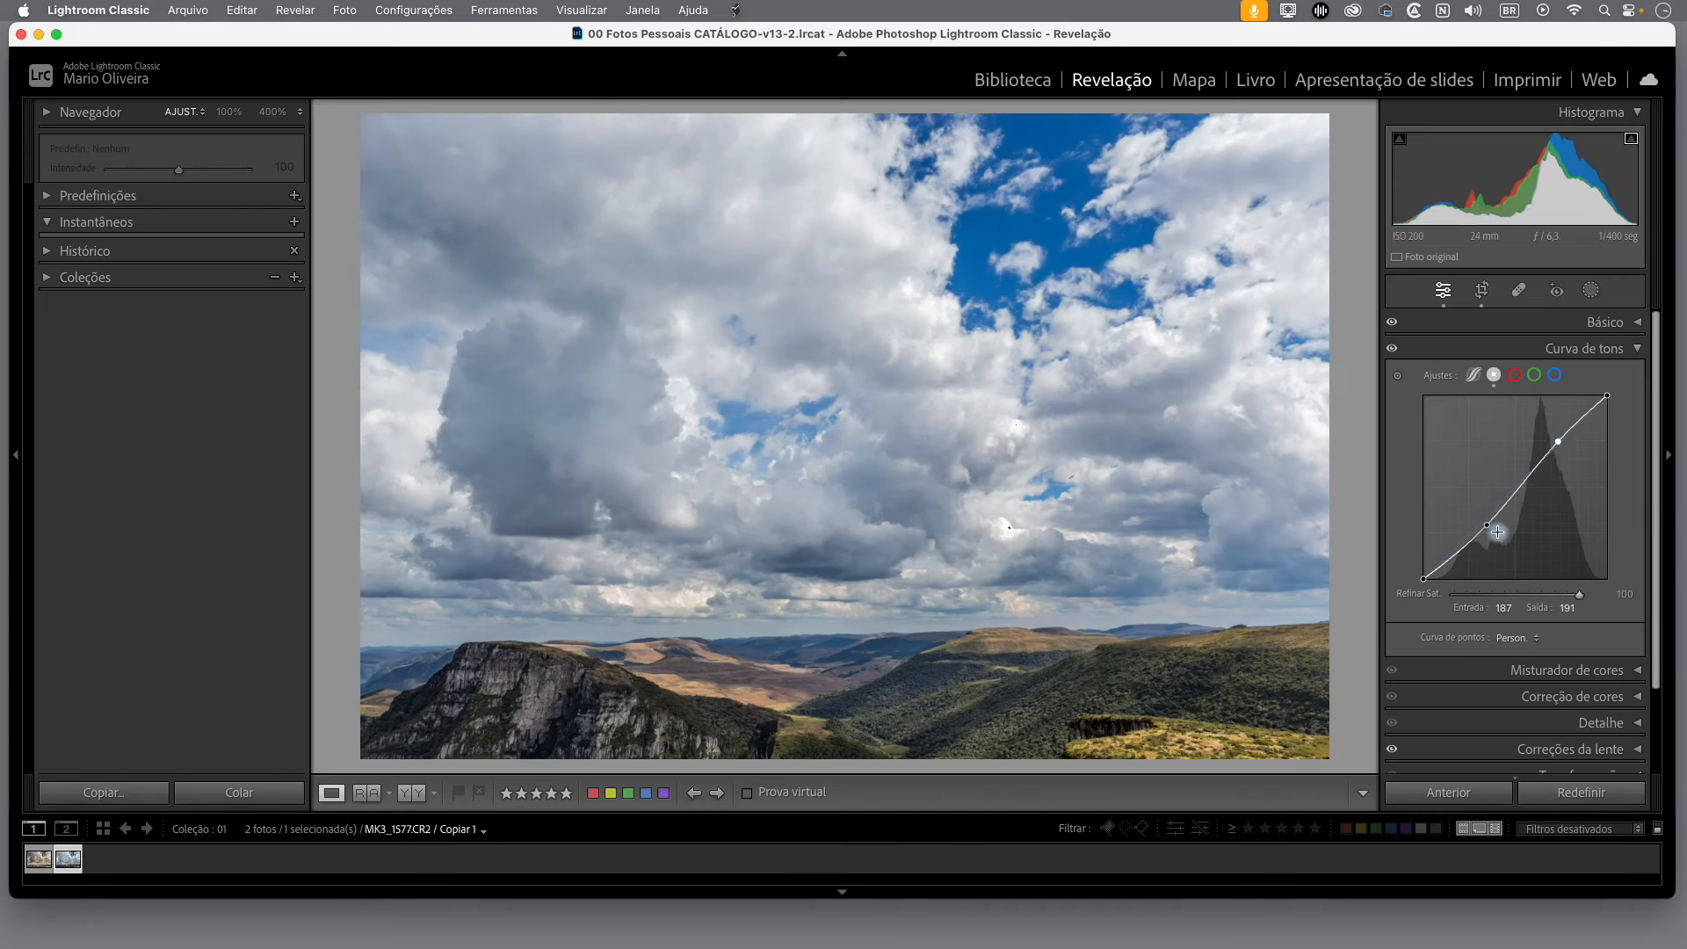
drag(1490, 527, 1490, 529)
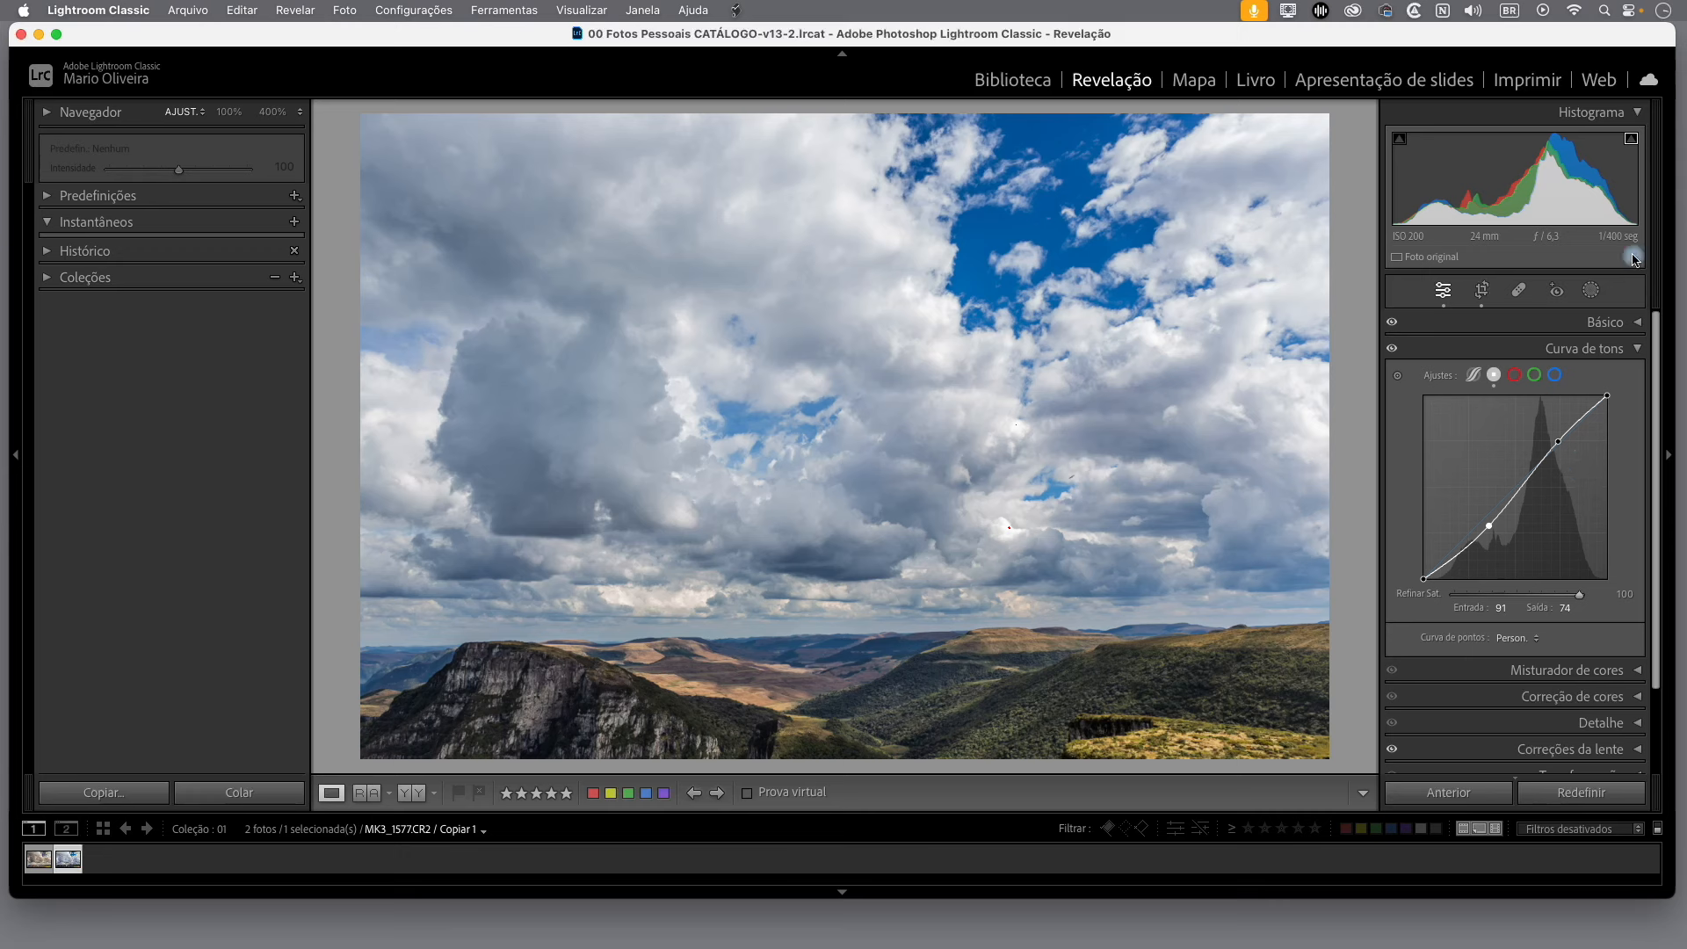
Step: Create a mask that selects the sky and switch its display to the colour overlay (Sobreposição de Cor)
click(1595, 293)
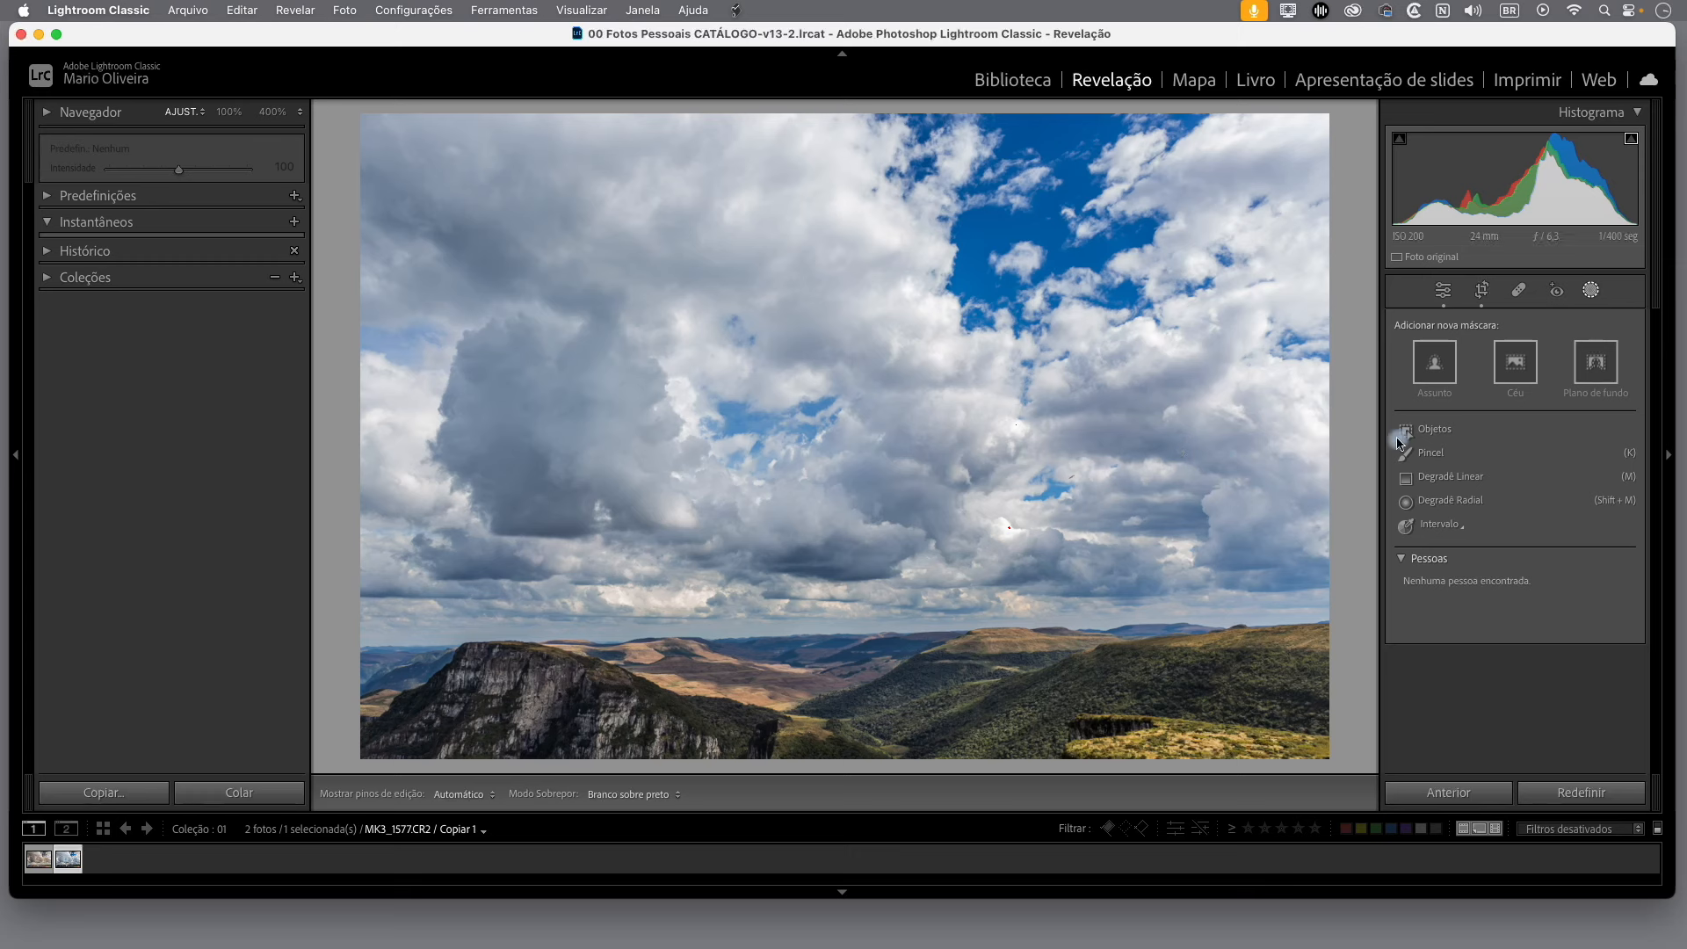
click(1516, 371)
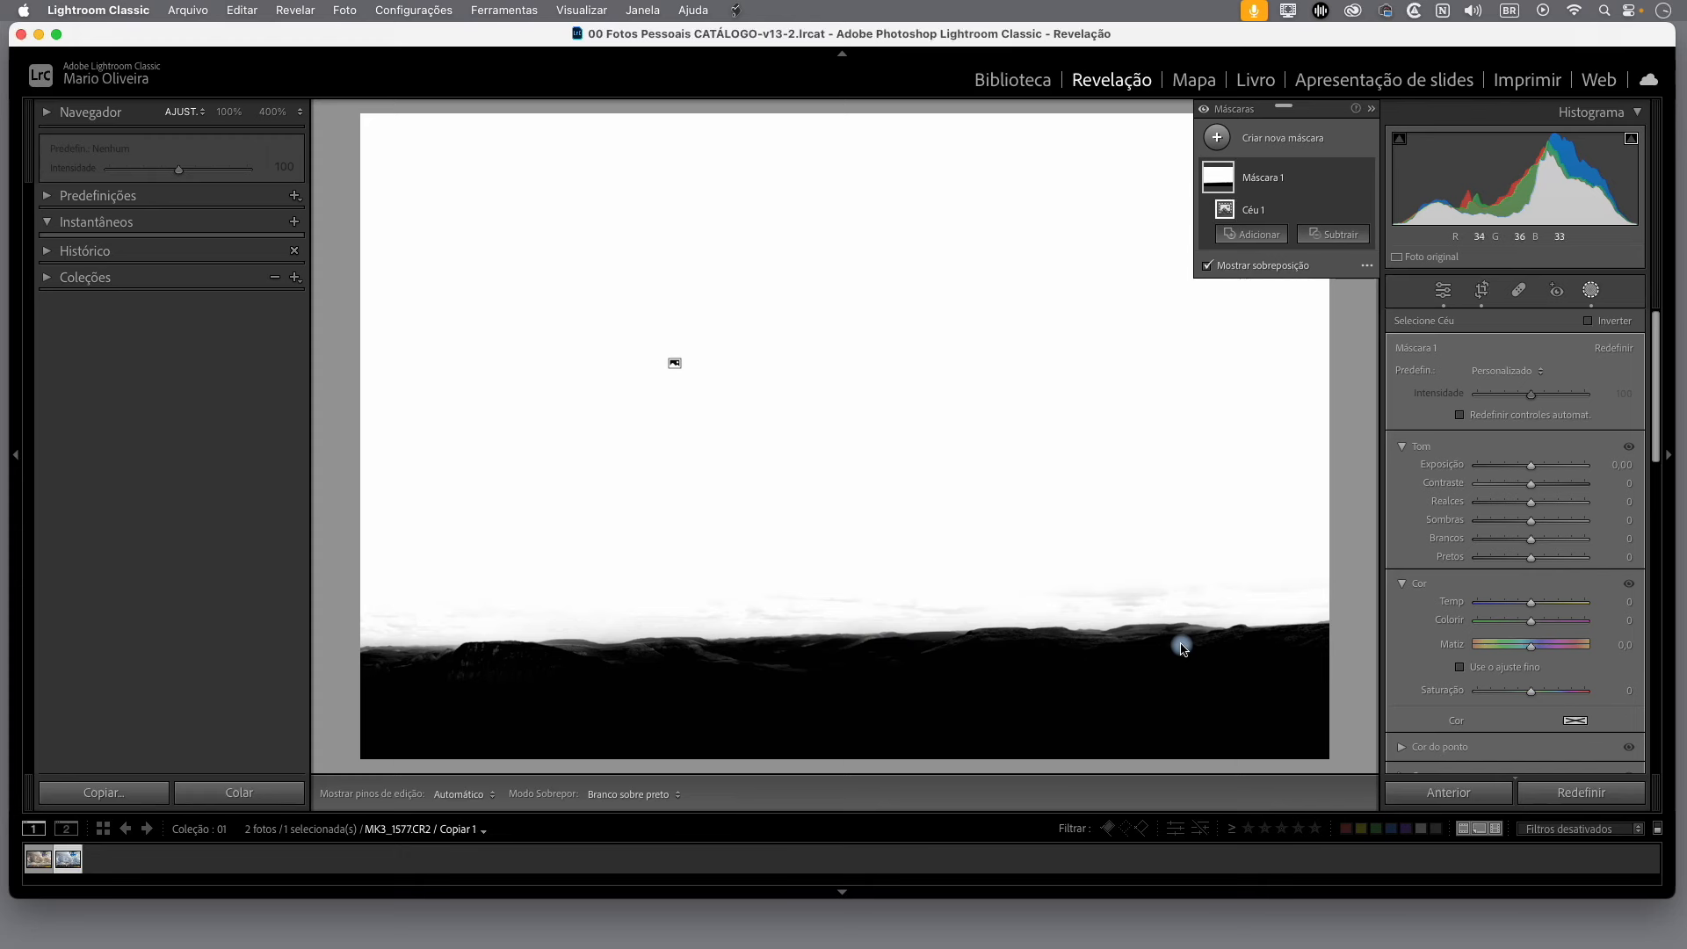
click(1367, 266)
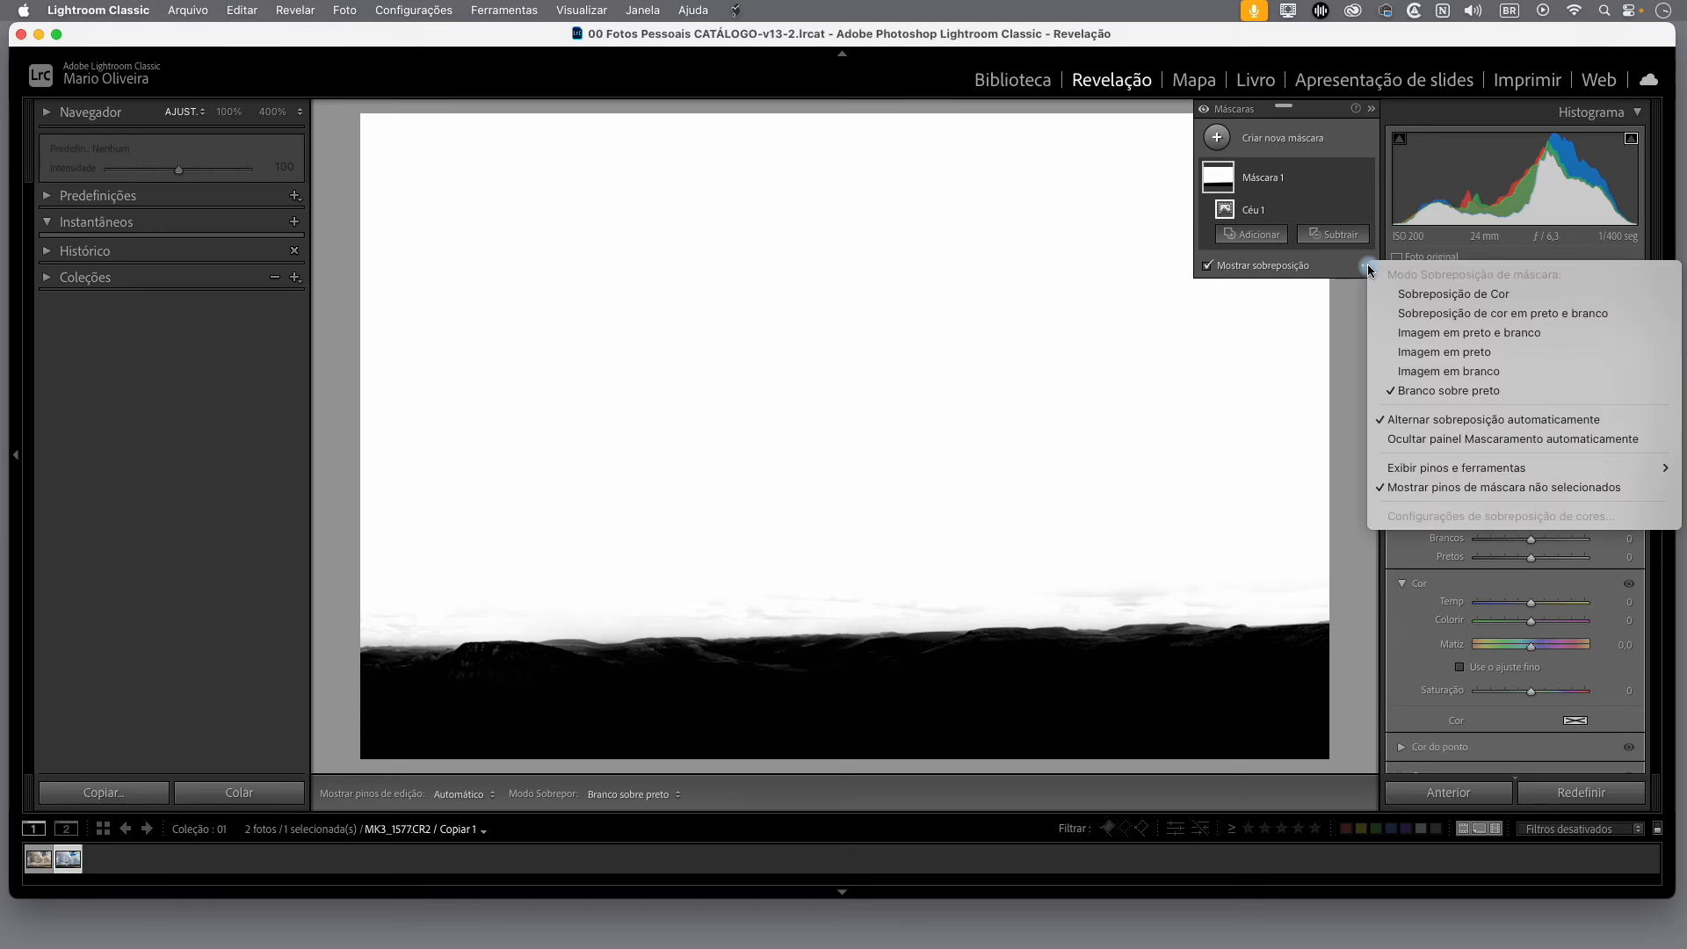
click(1448, 295)
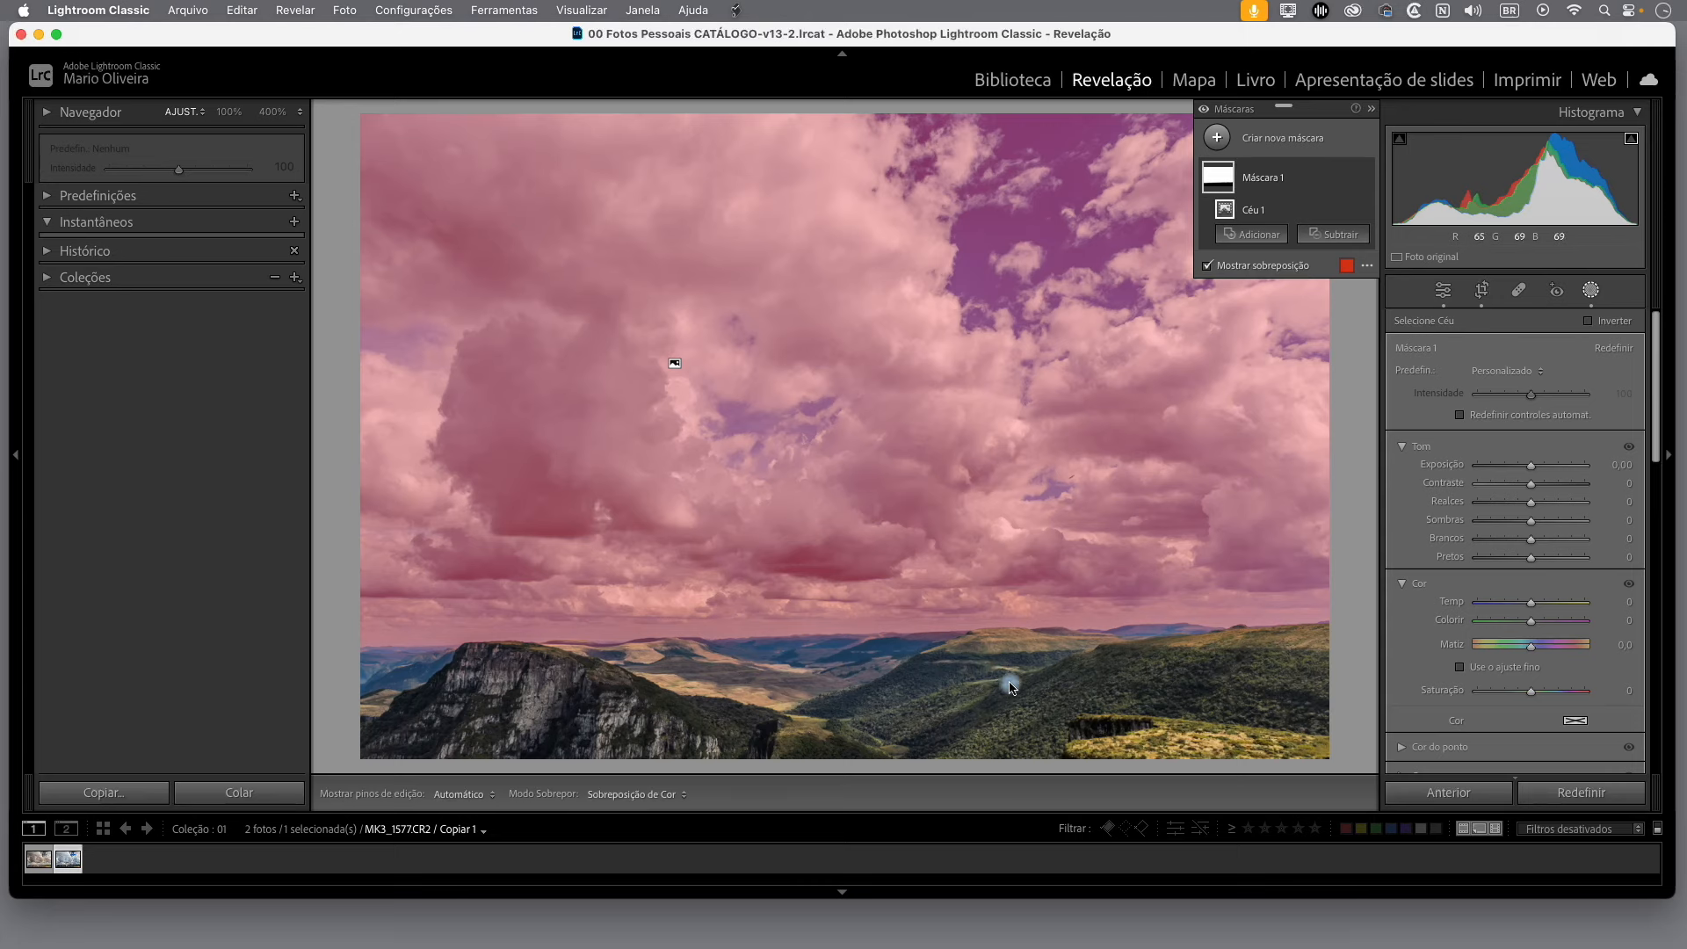
Step: Check the mask along the horizon, and intersect the sky mask with a linear gradient running from the upper sky to just above the horizon
click(232, 119)
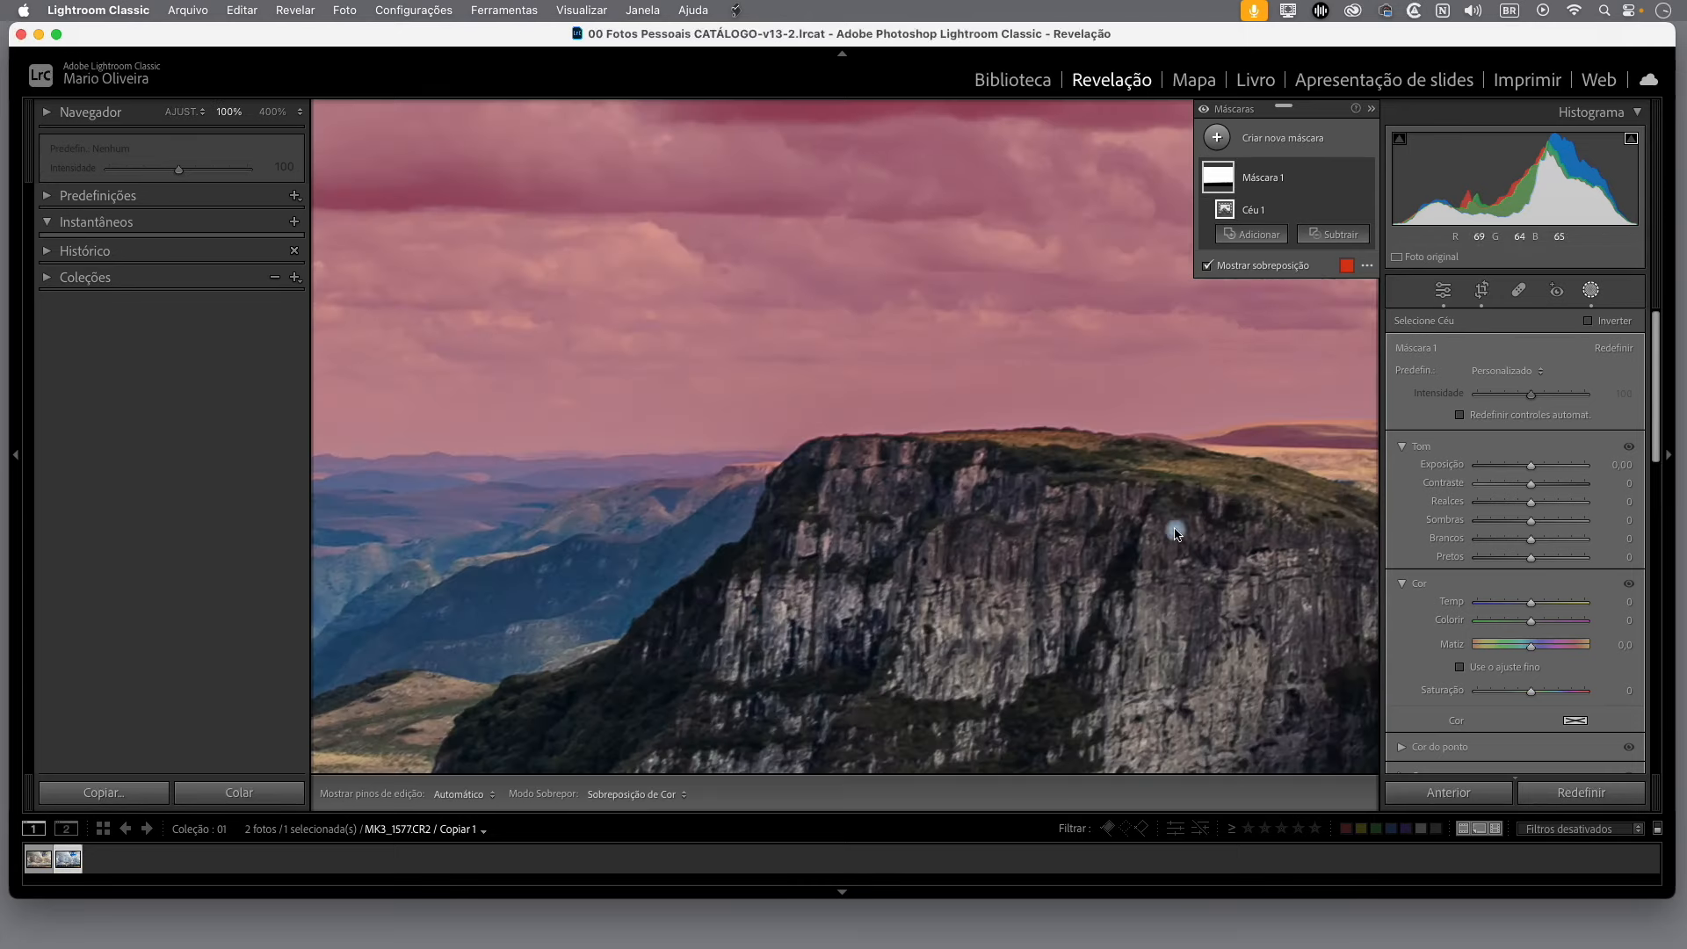
drag(1274, 505, 960, 501)
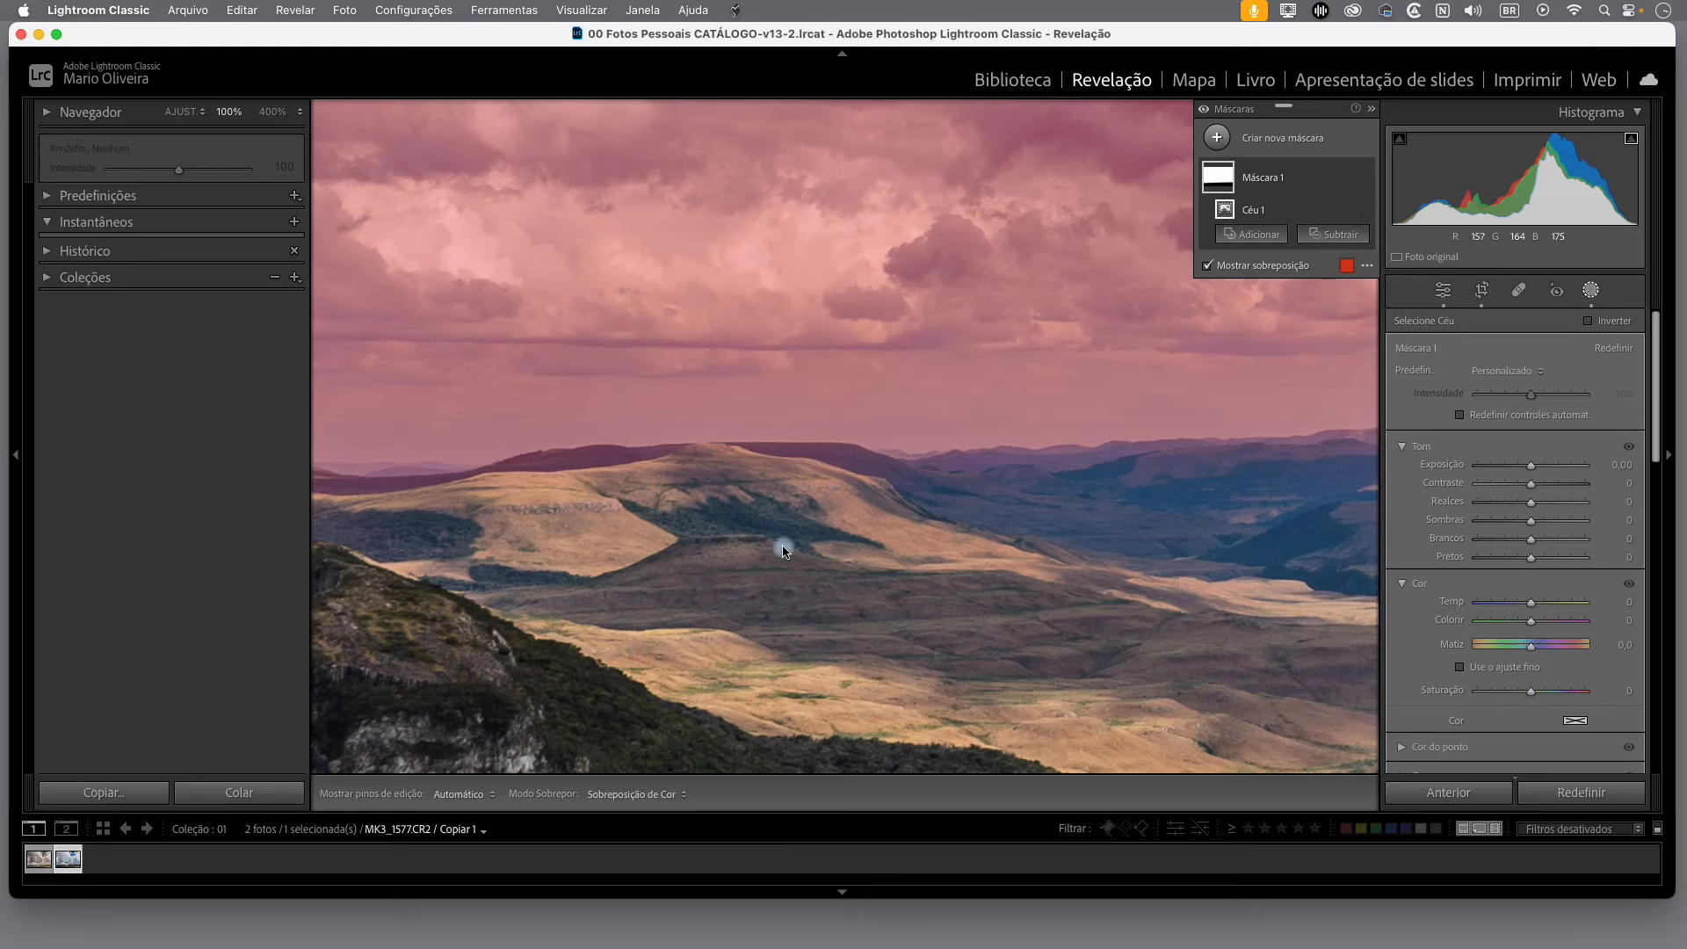
click(182, 112)
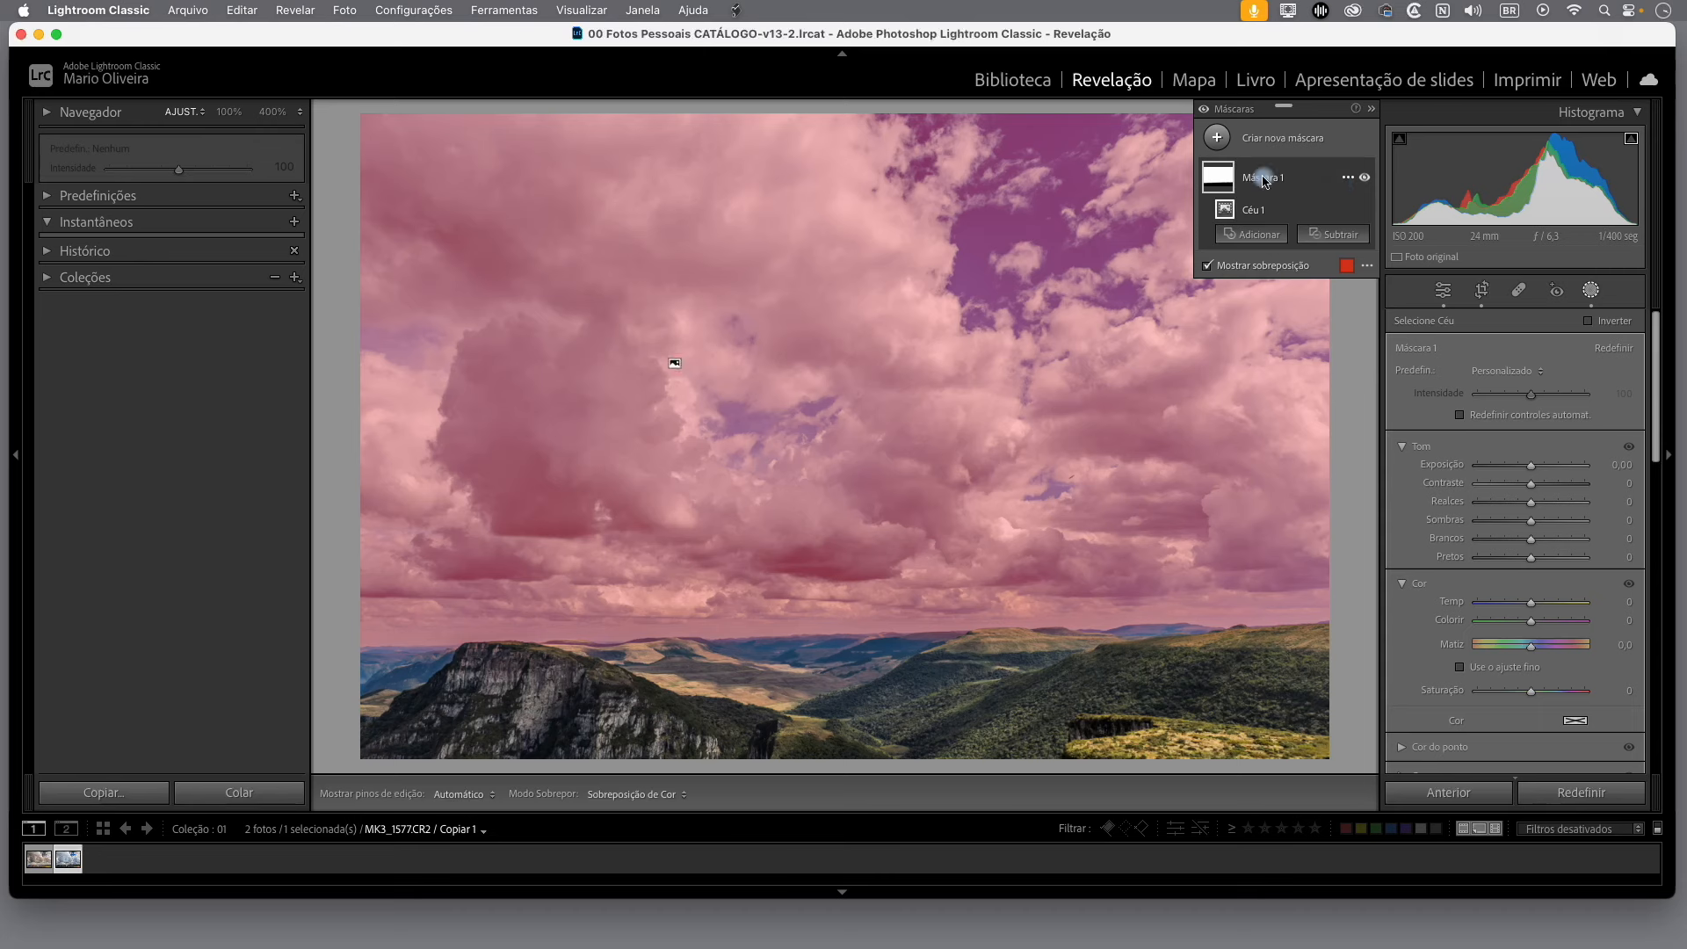
click(1349, 180)
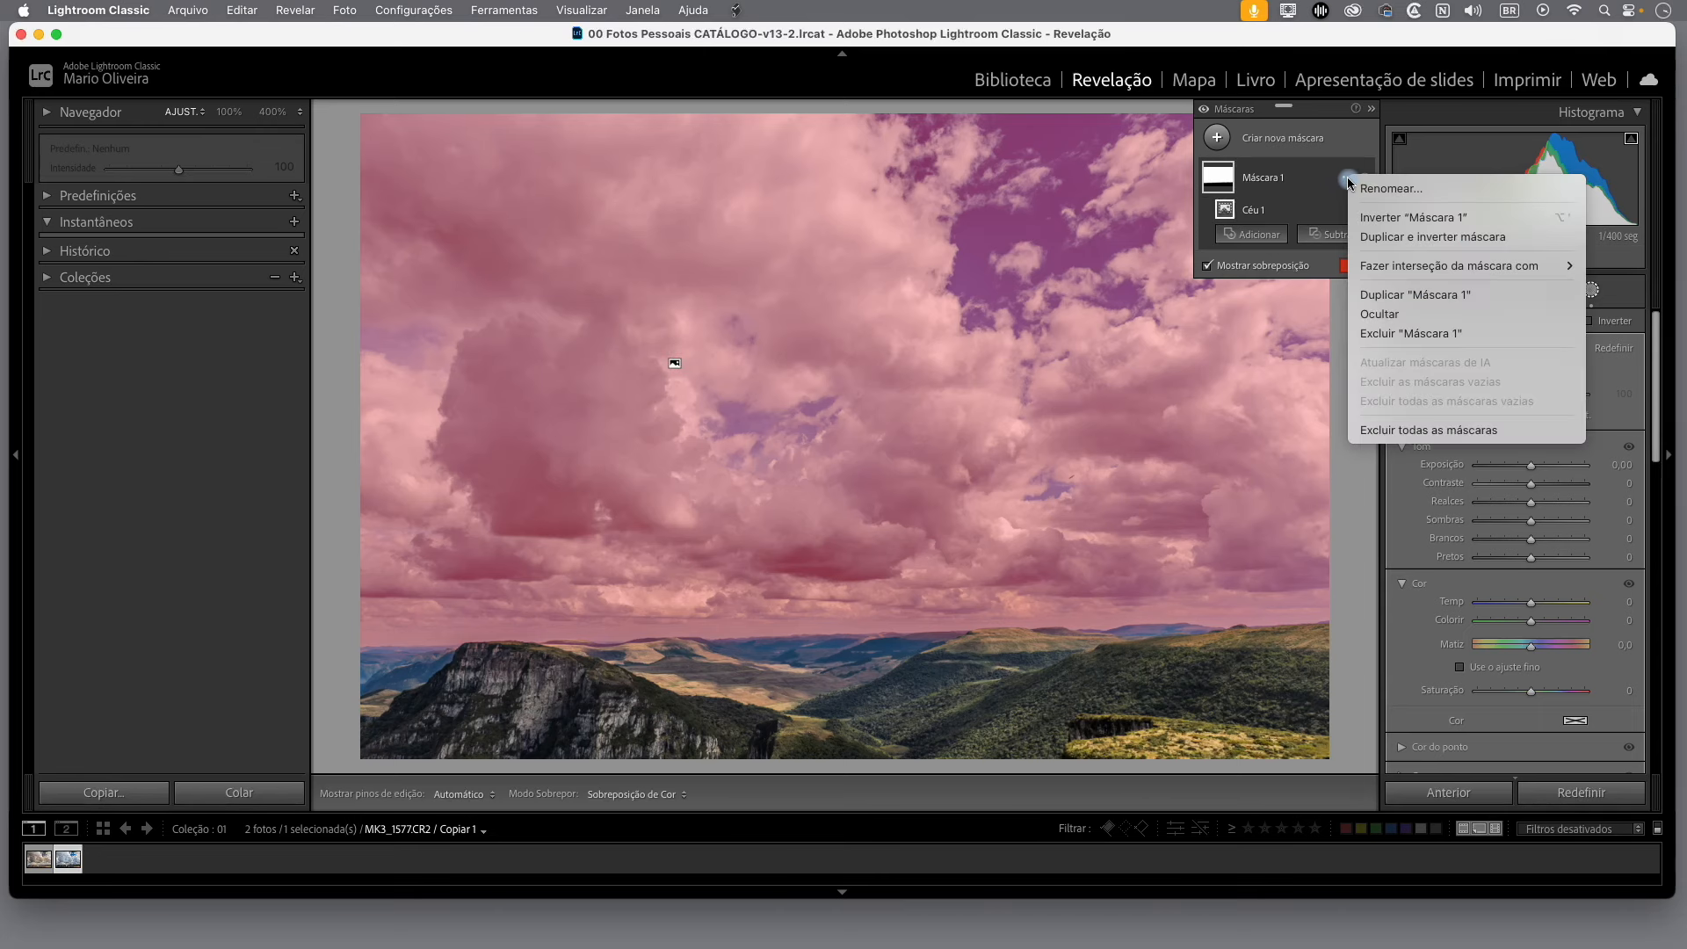
mouse_move(1476, 265)
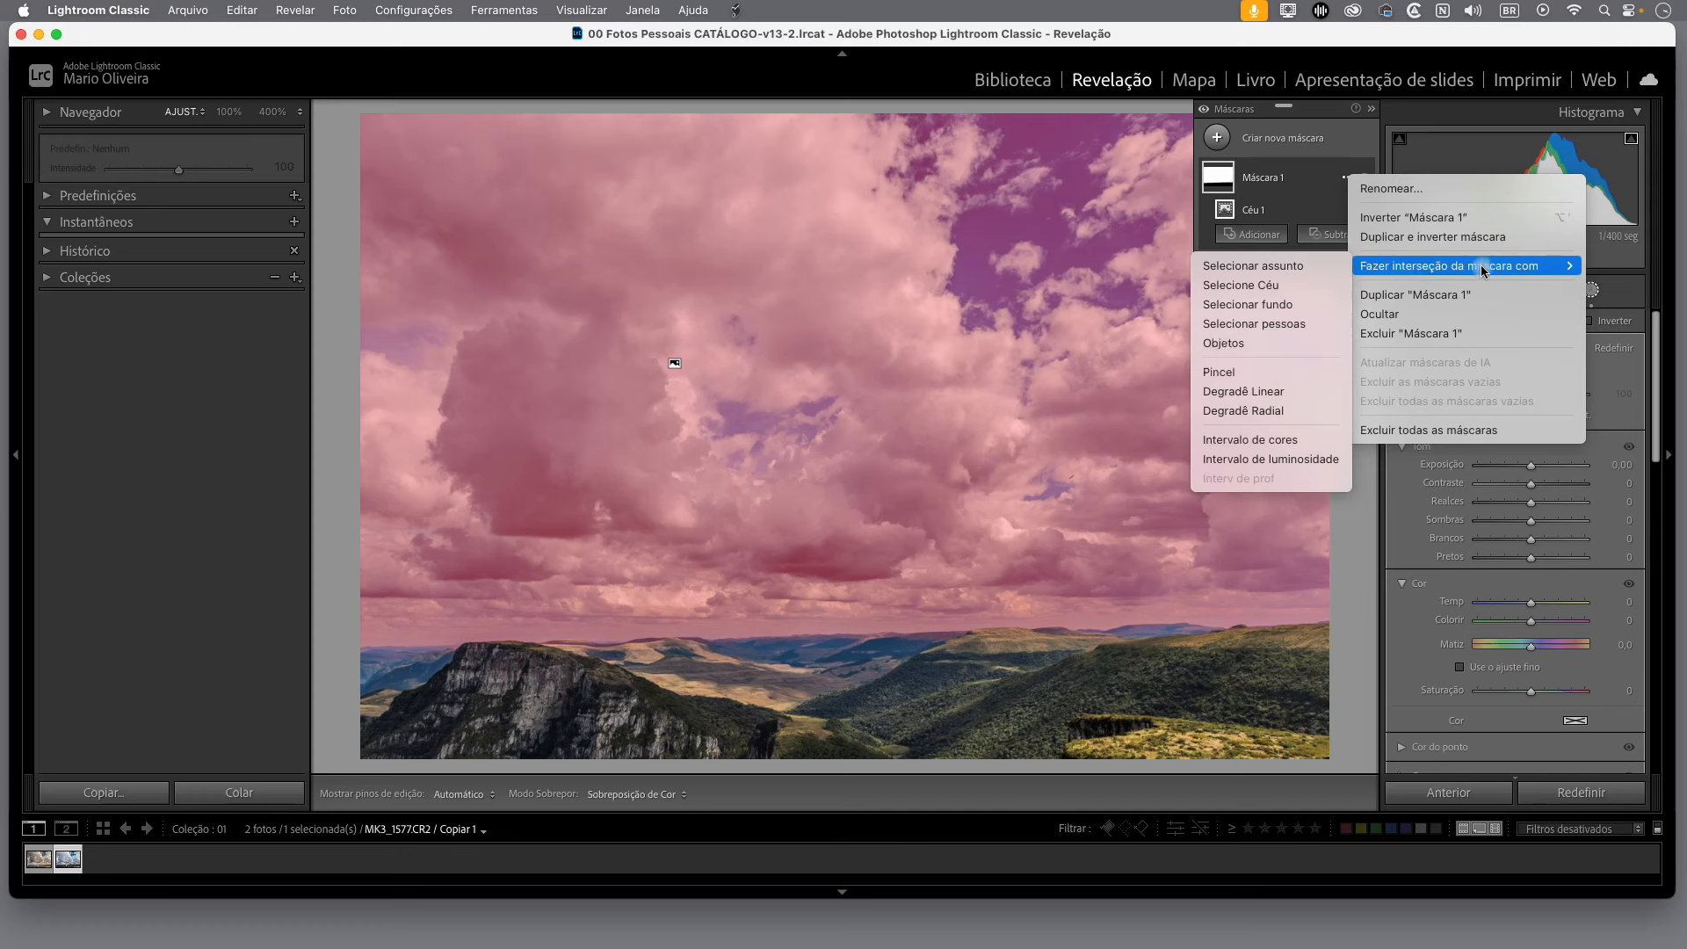
click(1259, 392)
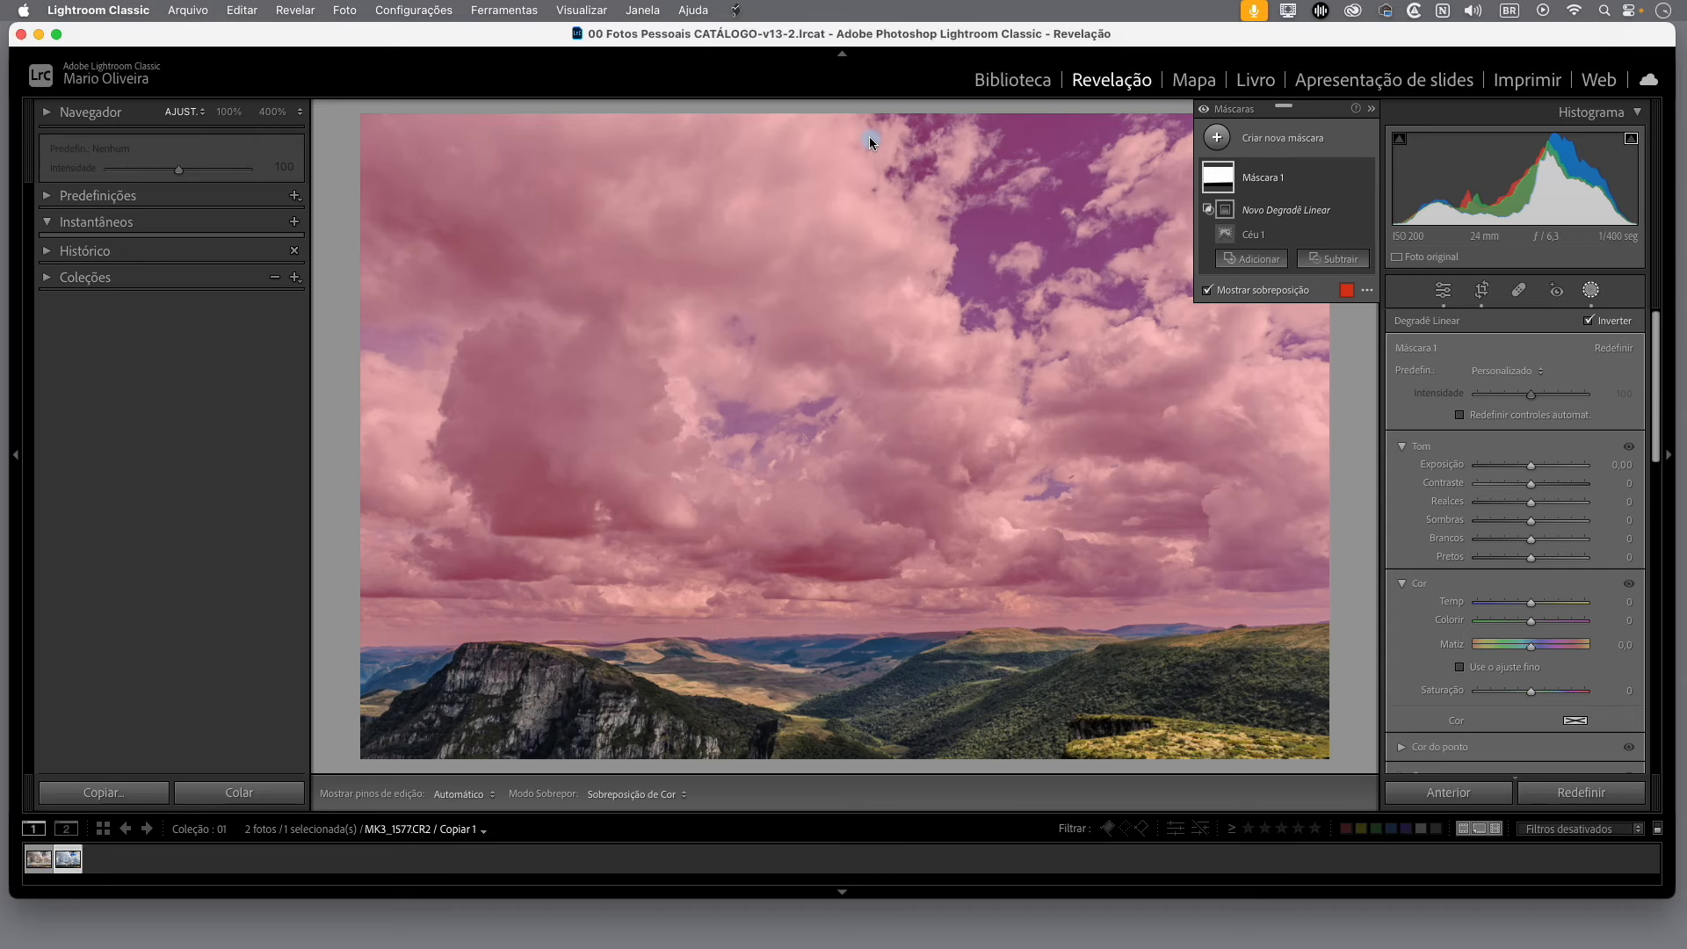
drag(870, 140, 898, 601)
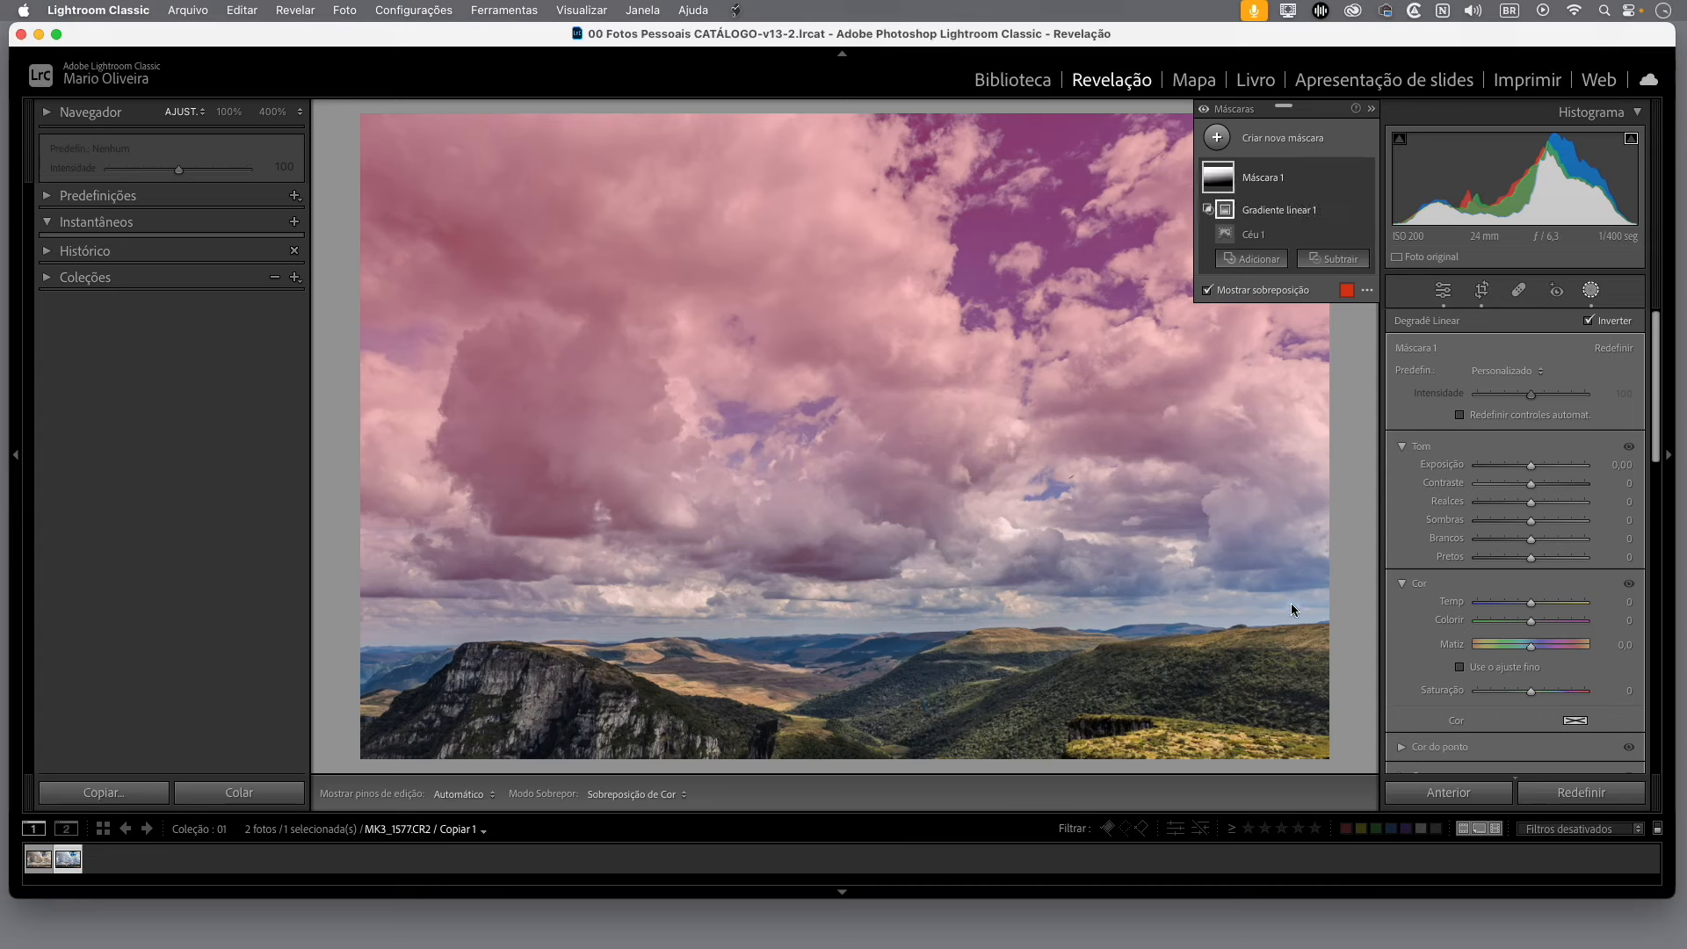
Step: Level the sky mask's linear gradient, shorten its transition and move it down so it fades from mid-sky to below the horizon
click(1234, 212)
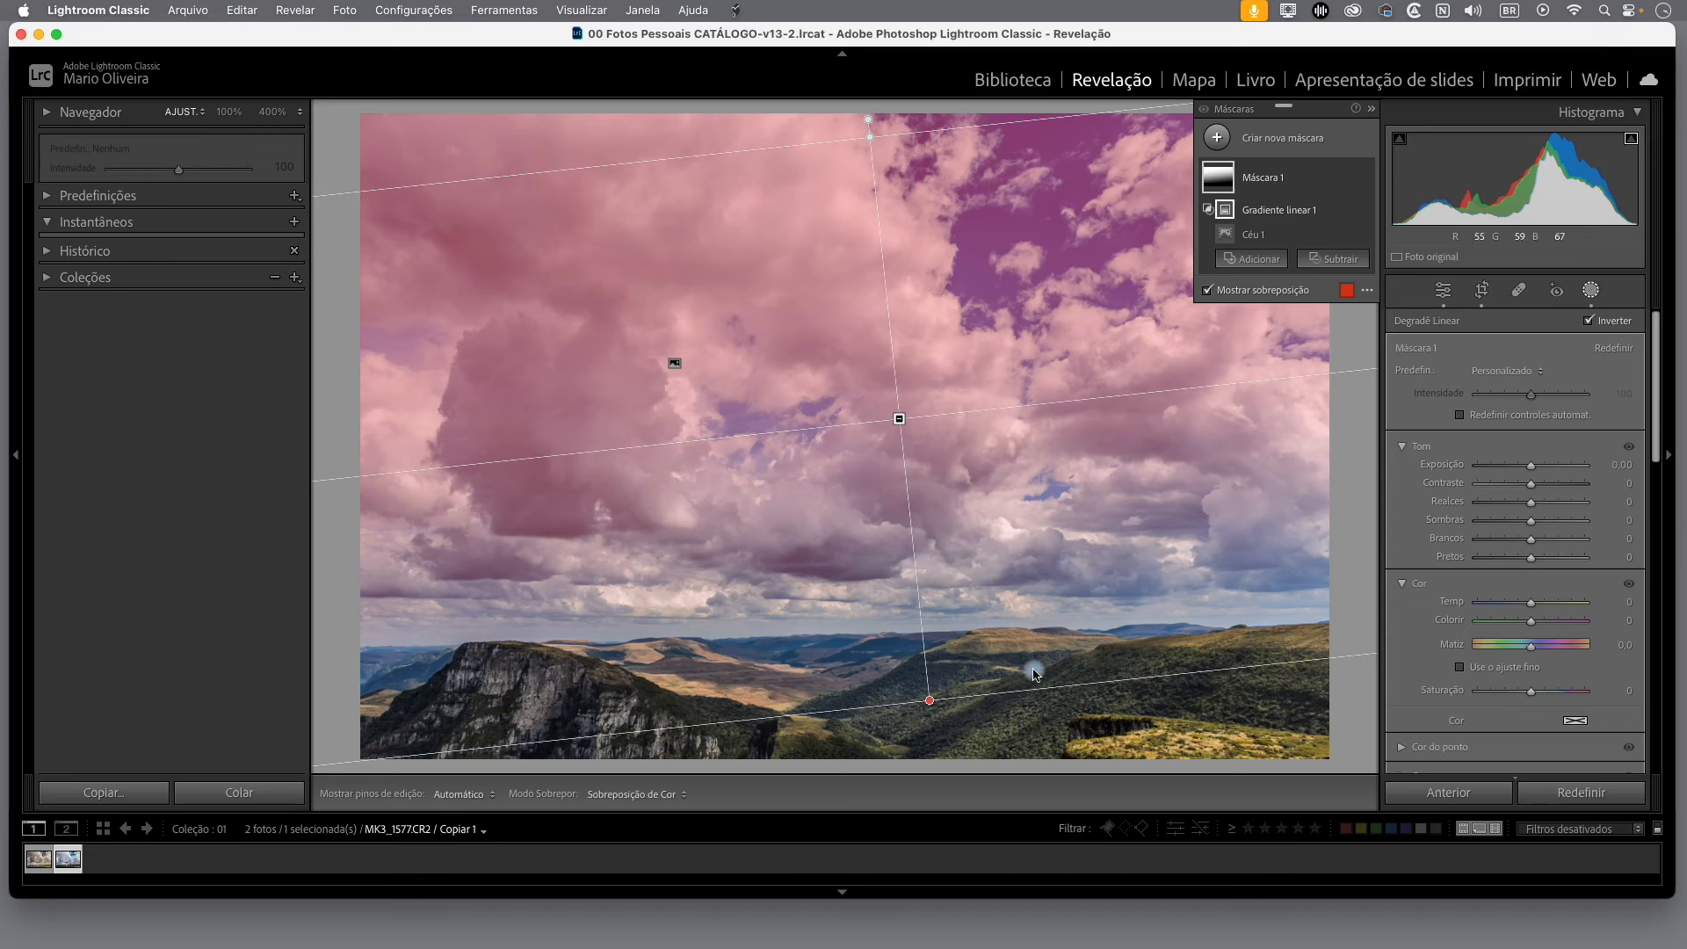
drag(865, 123, 893, 119)
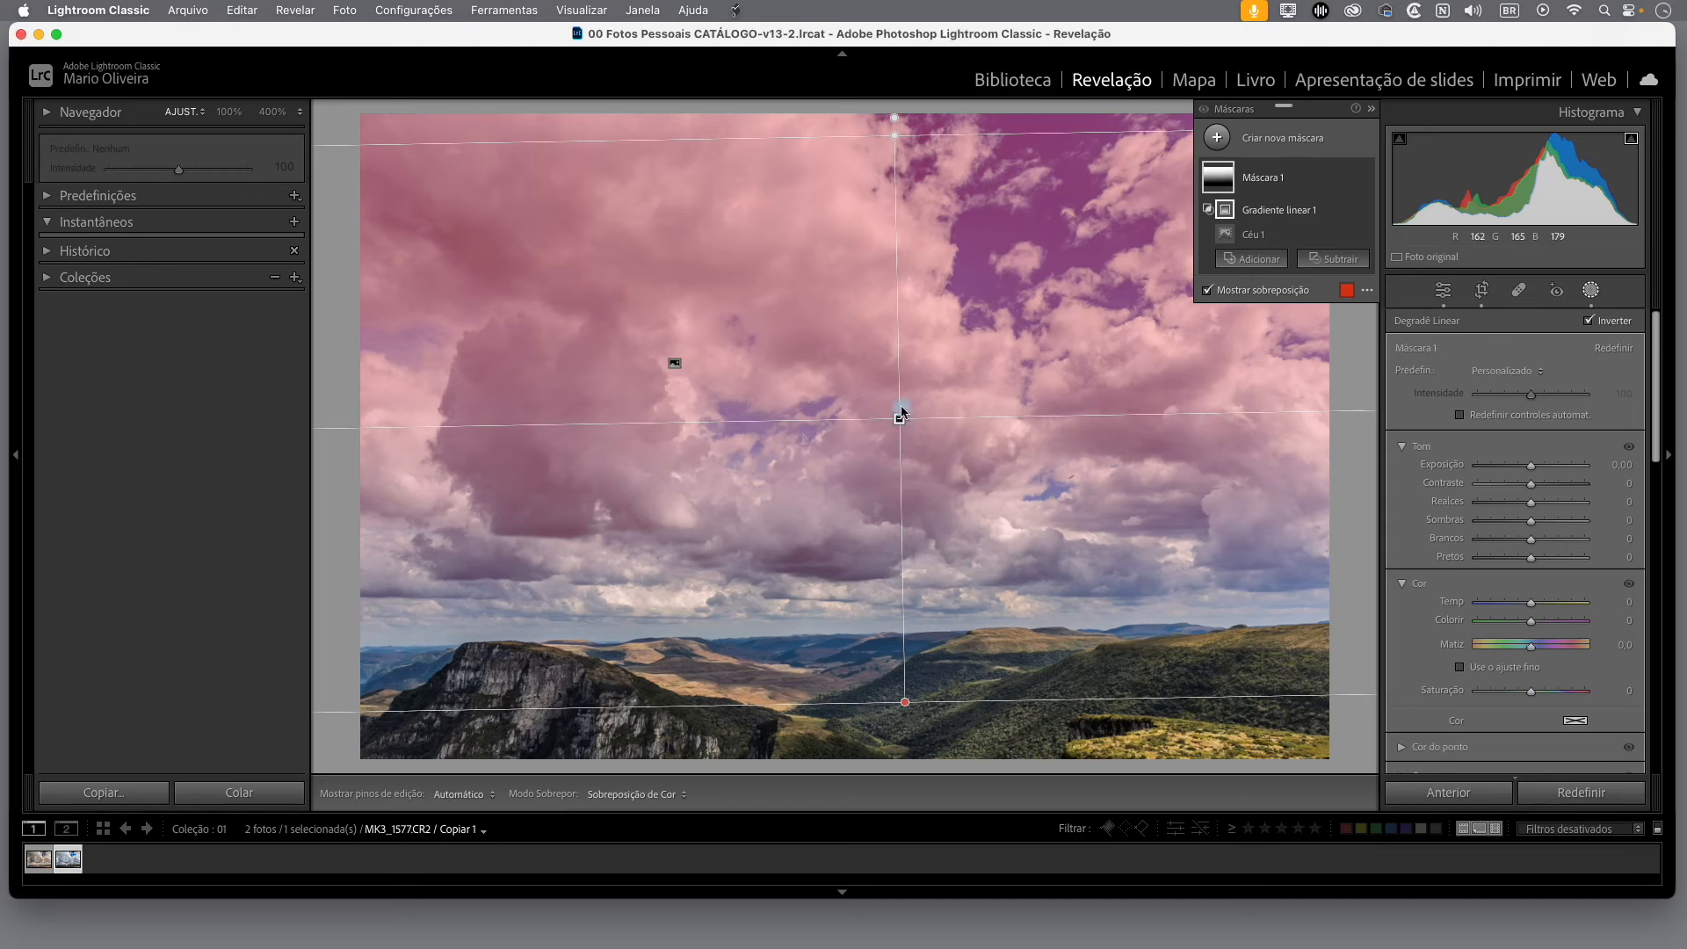
drag(905, 701, 907, 426)
drag(901, 282, 897, 539)
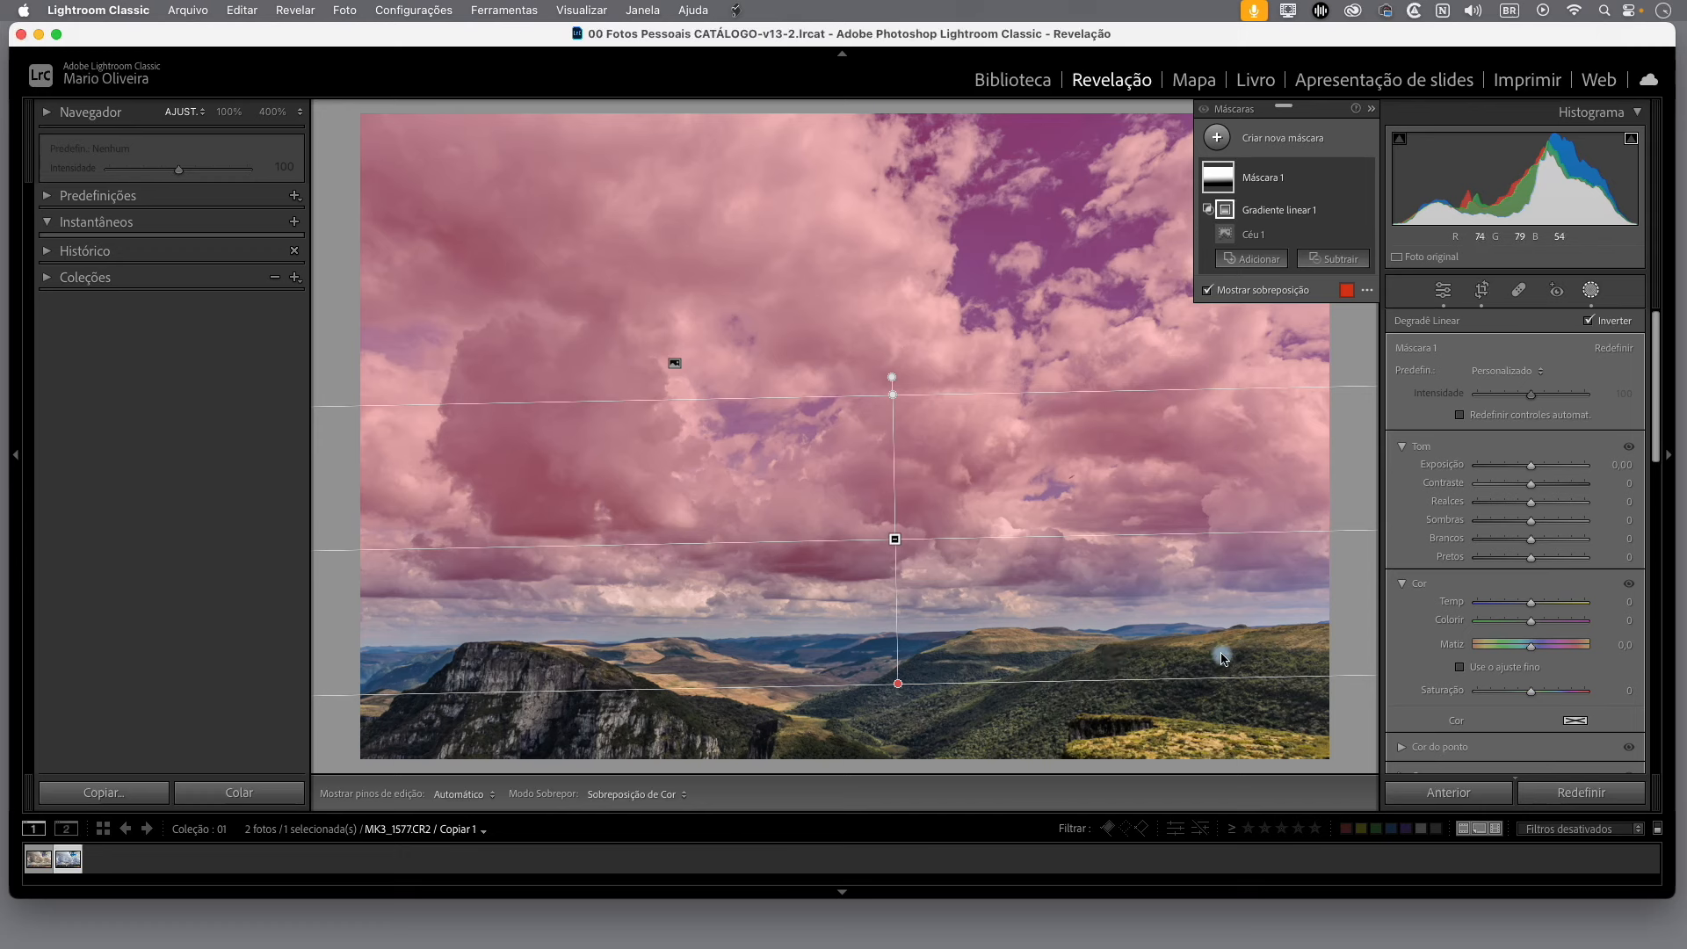
Step: Darken and warm the masked sky with Exposure −0.57, Contrast 40 and Temp 9
mouse_move(1532, 469)
mouse_down()
mouse_move(1552, 484)
mouse_move(1525, 474)
mouse_up()
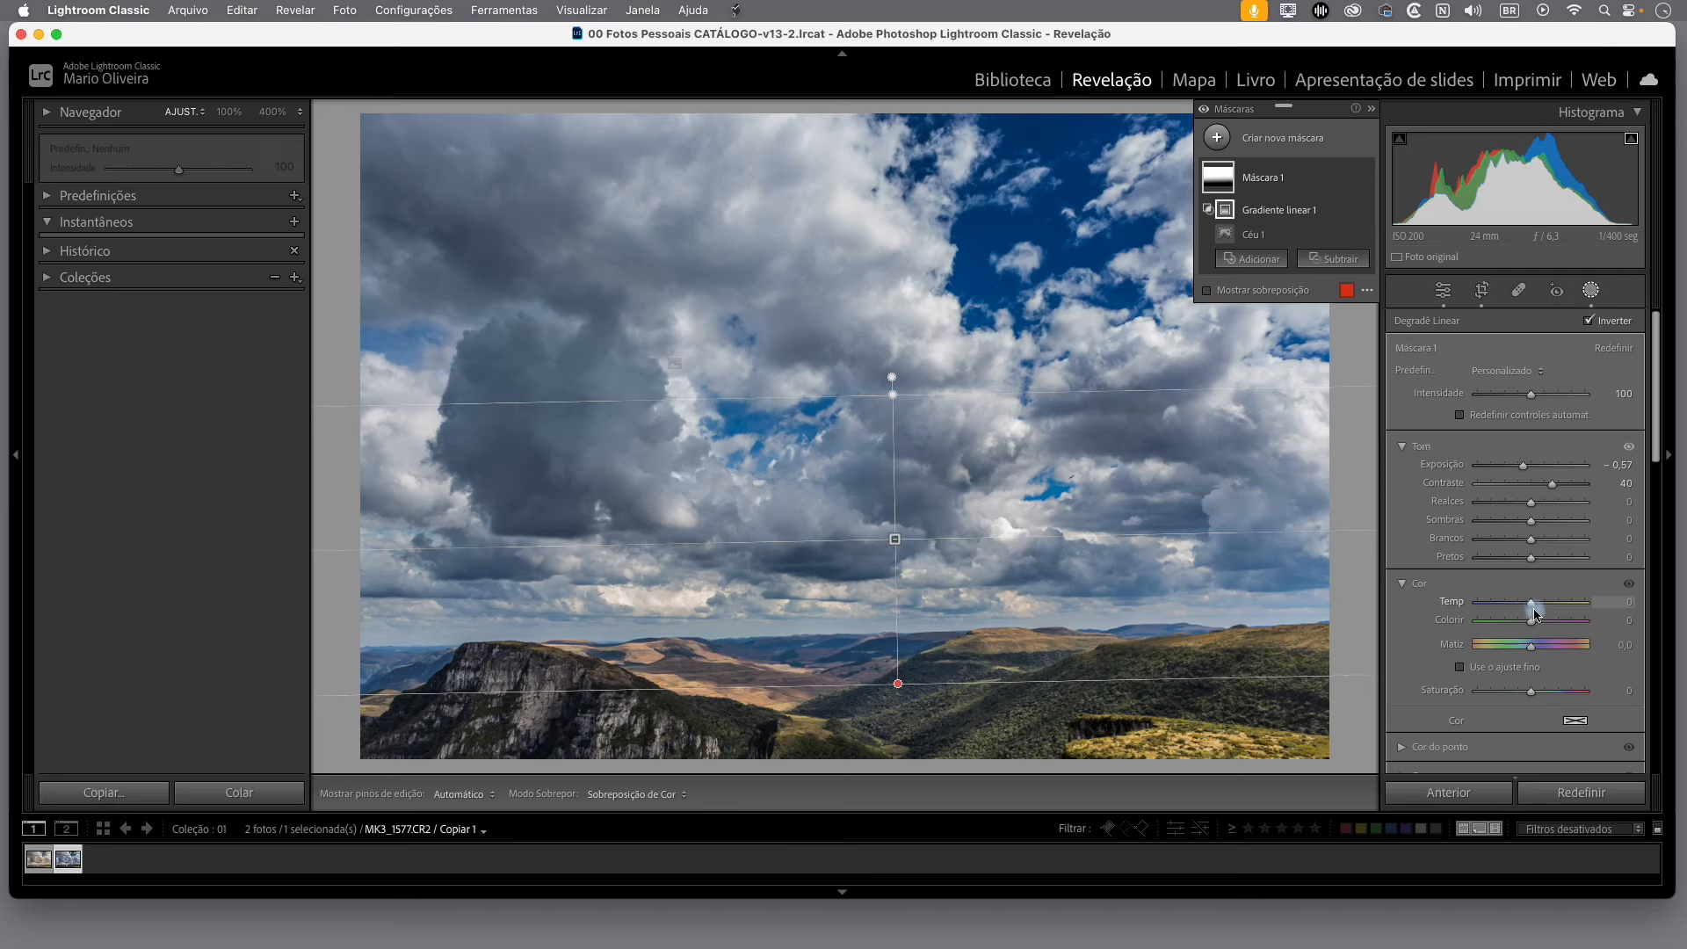
drag(1533, 606, 1540, 608)
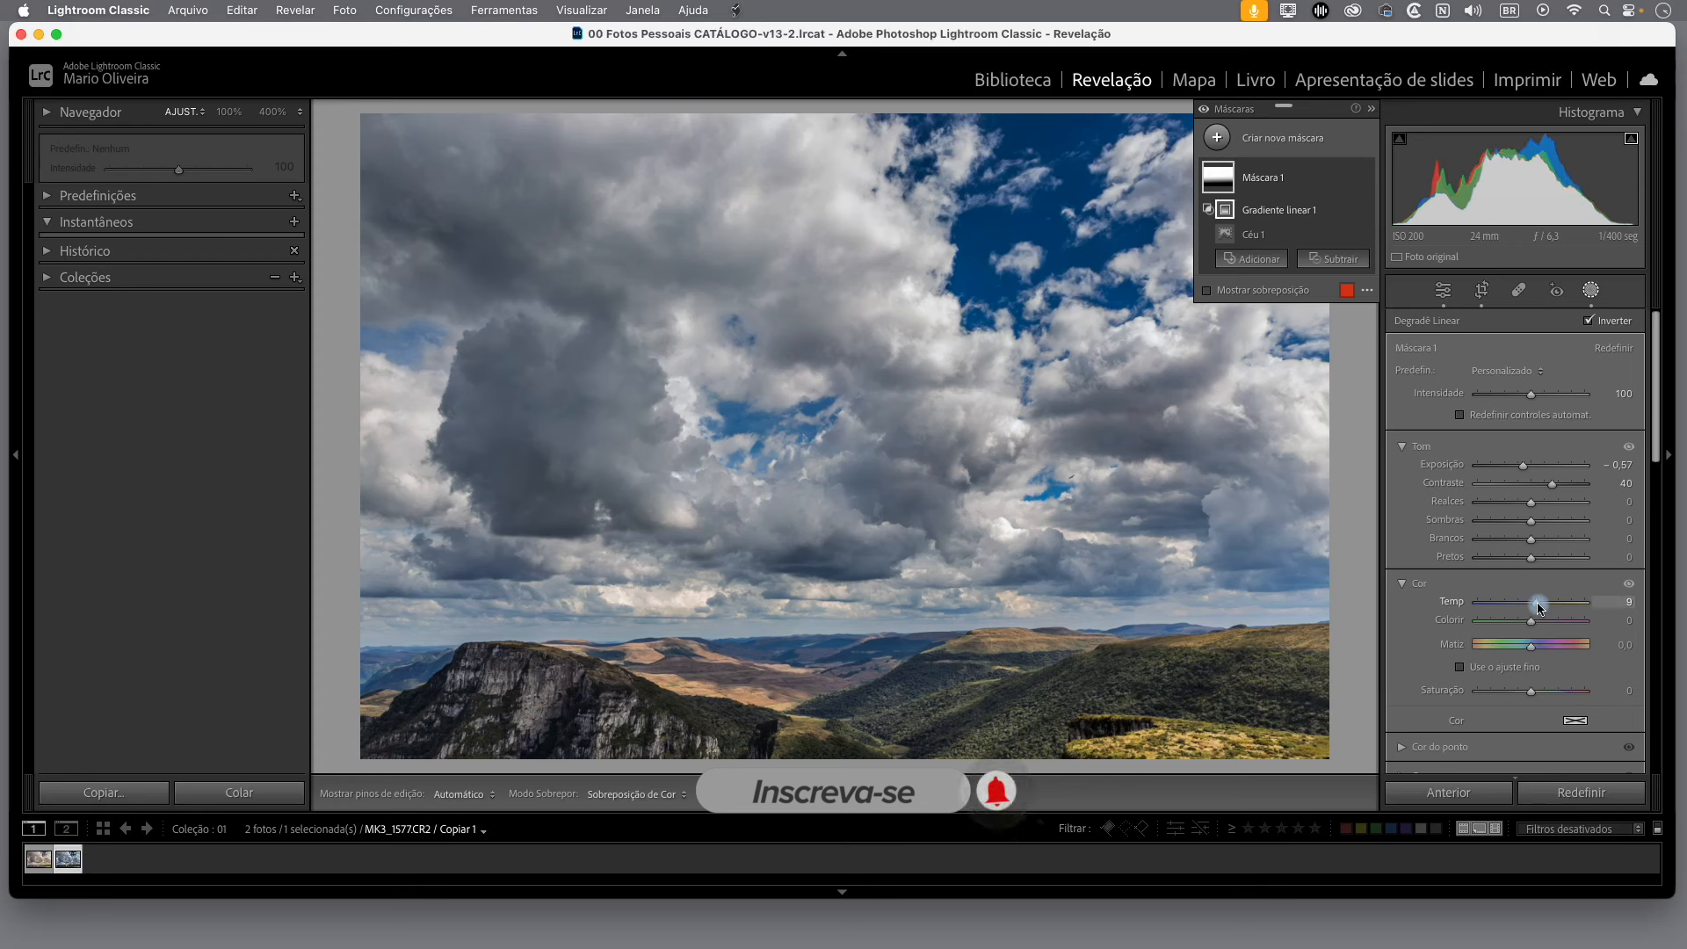
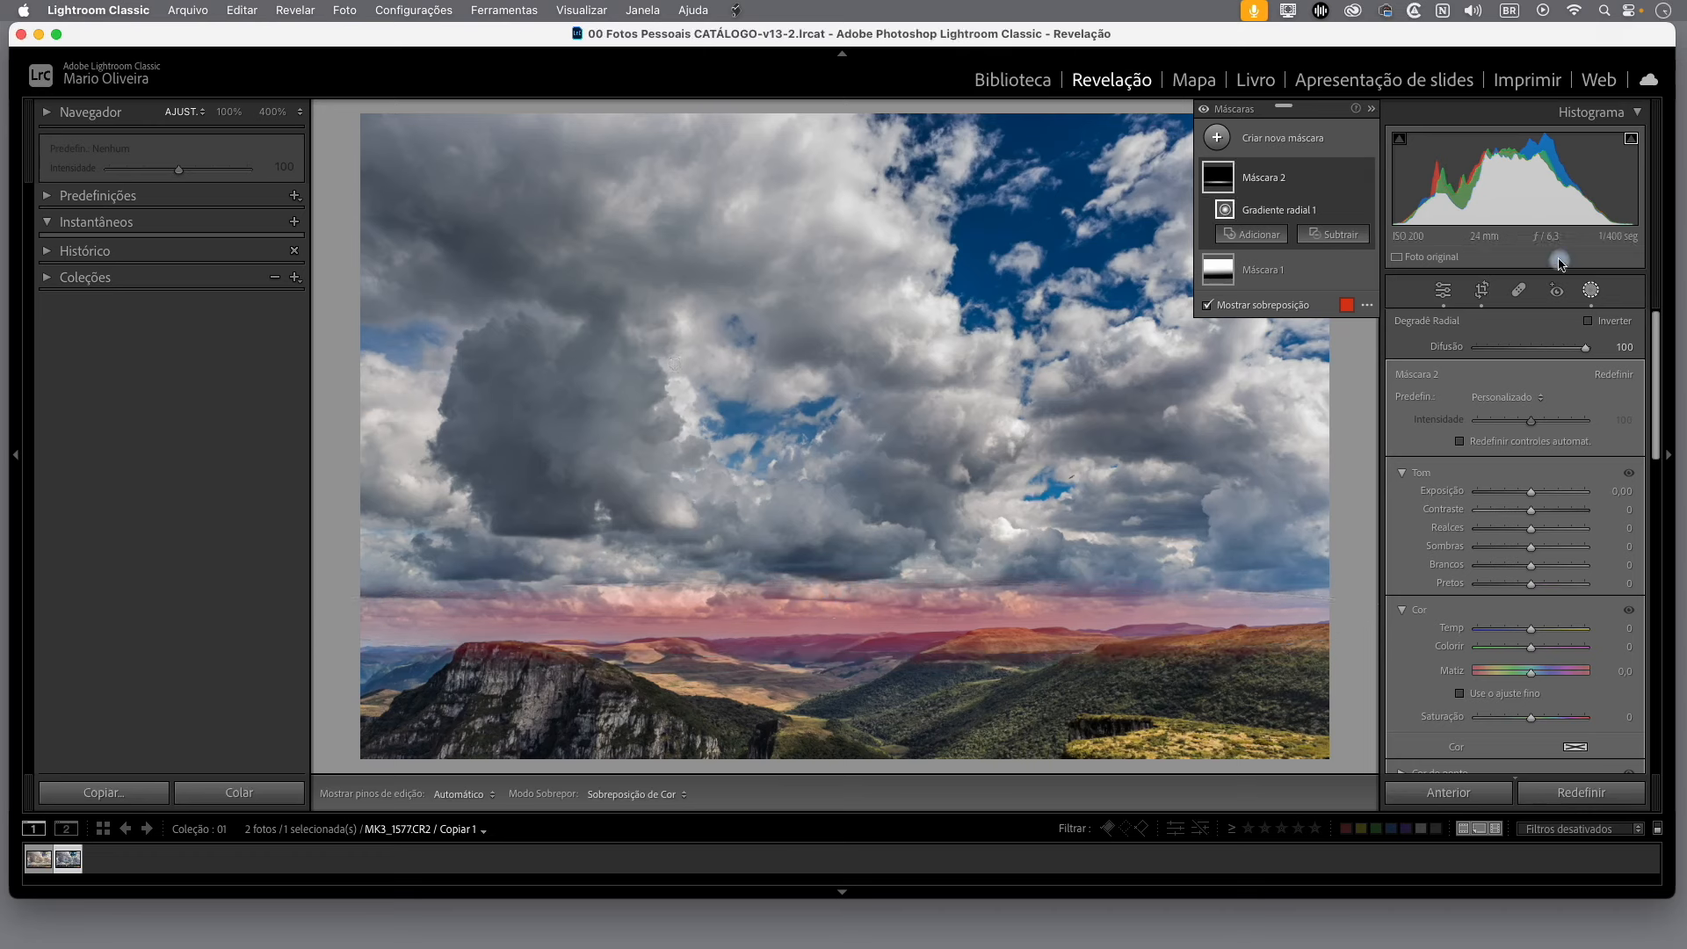
Step: For the radial gradient mask along the horizon, set the feather (Difusão) to 100, Exposure to 0.32 and Temp to −12
mouse_move(1589, 352)
mouse_down()
mouse_move(1467, 353)
mouse_move(1612, 349)
mouse_up()
drag(1534, 496, 1536, 497)
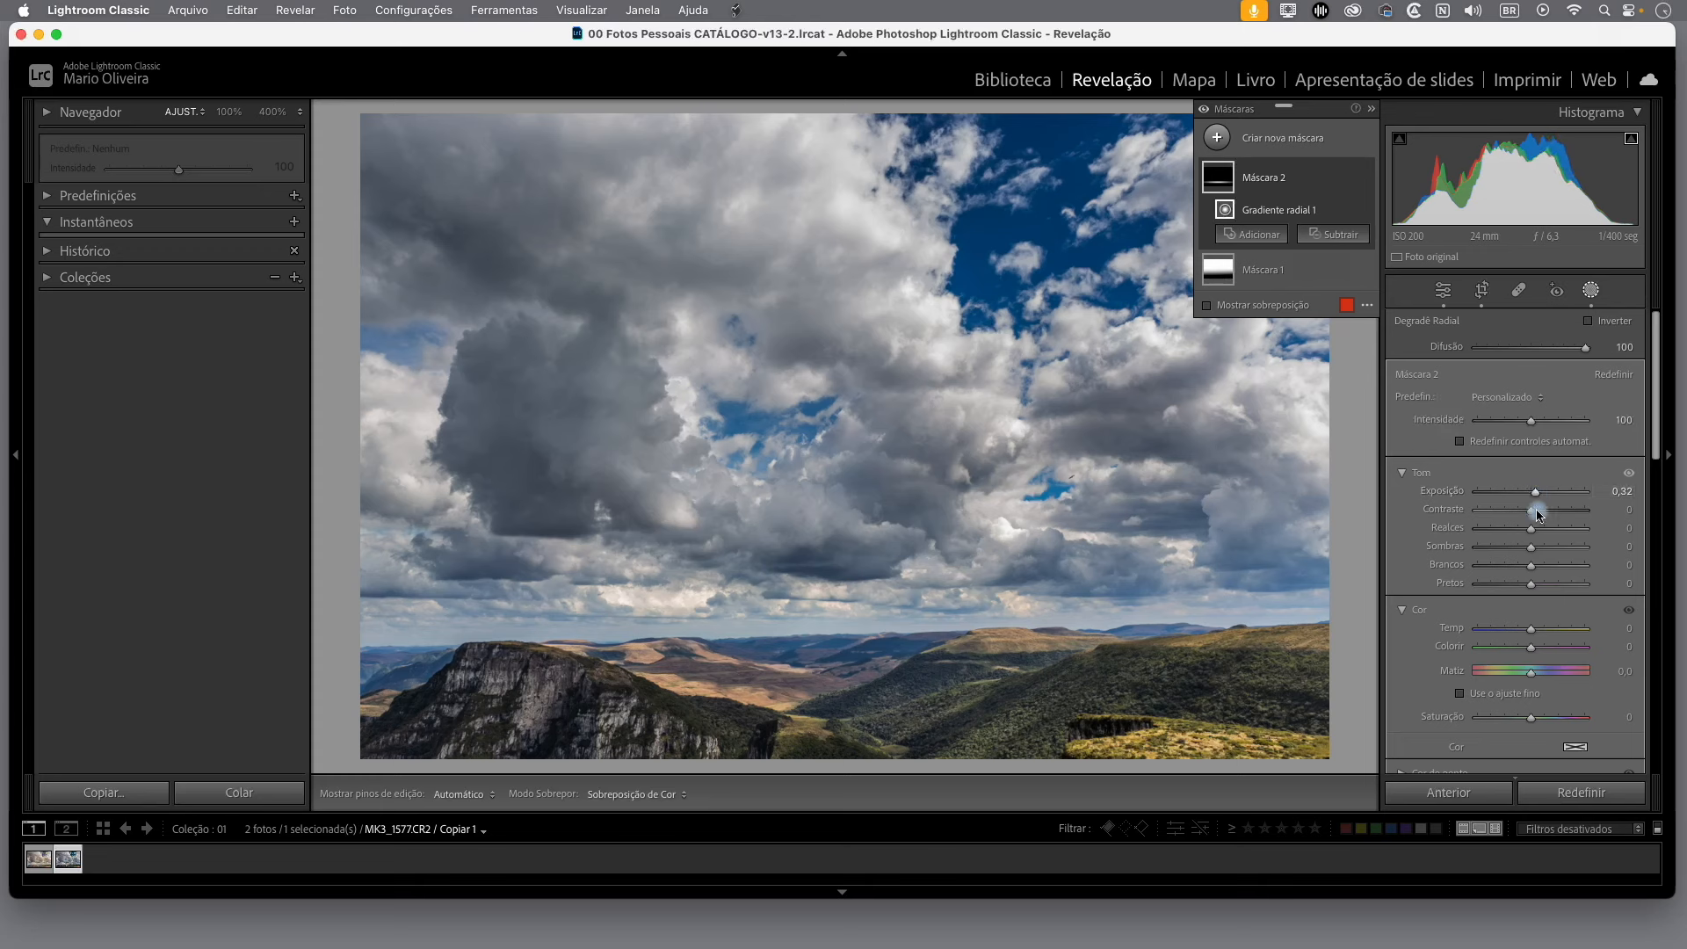
drag(1533, 636, 1531, 635)
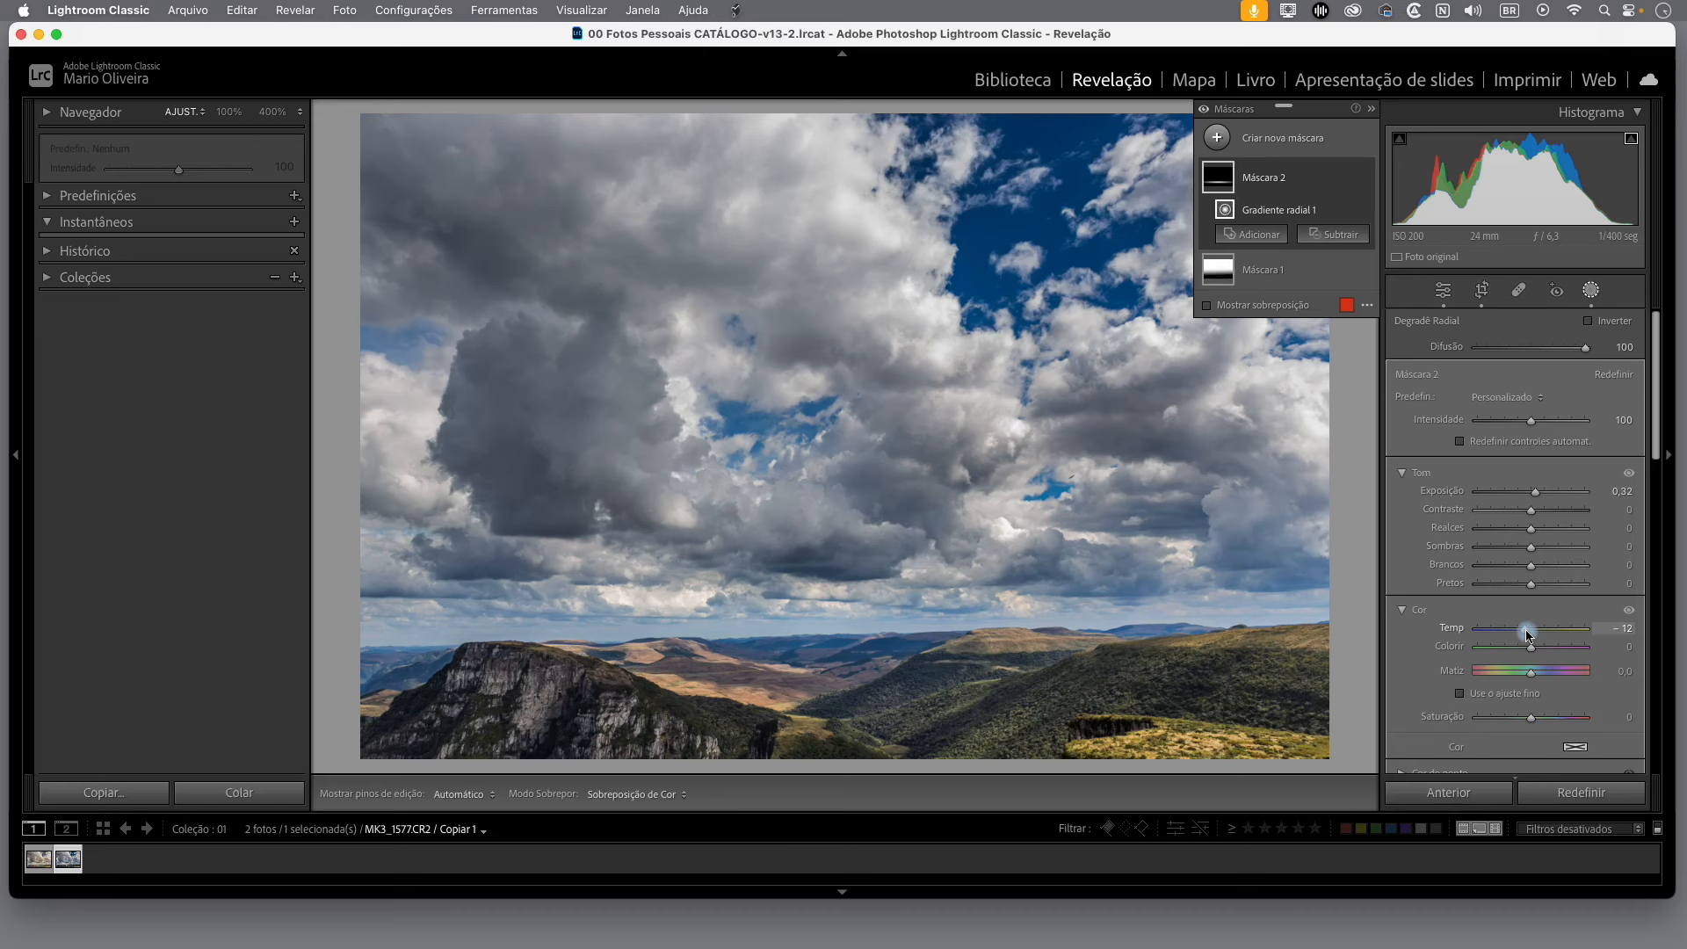
Step: Soften the horizon mask with Clarity −29 and Dehaze −28, and fine-tune the radial gradient's placement over the horizon
drag(1657, 350, 1658, 461)
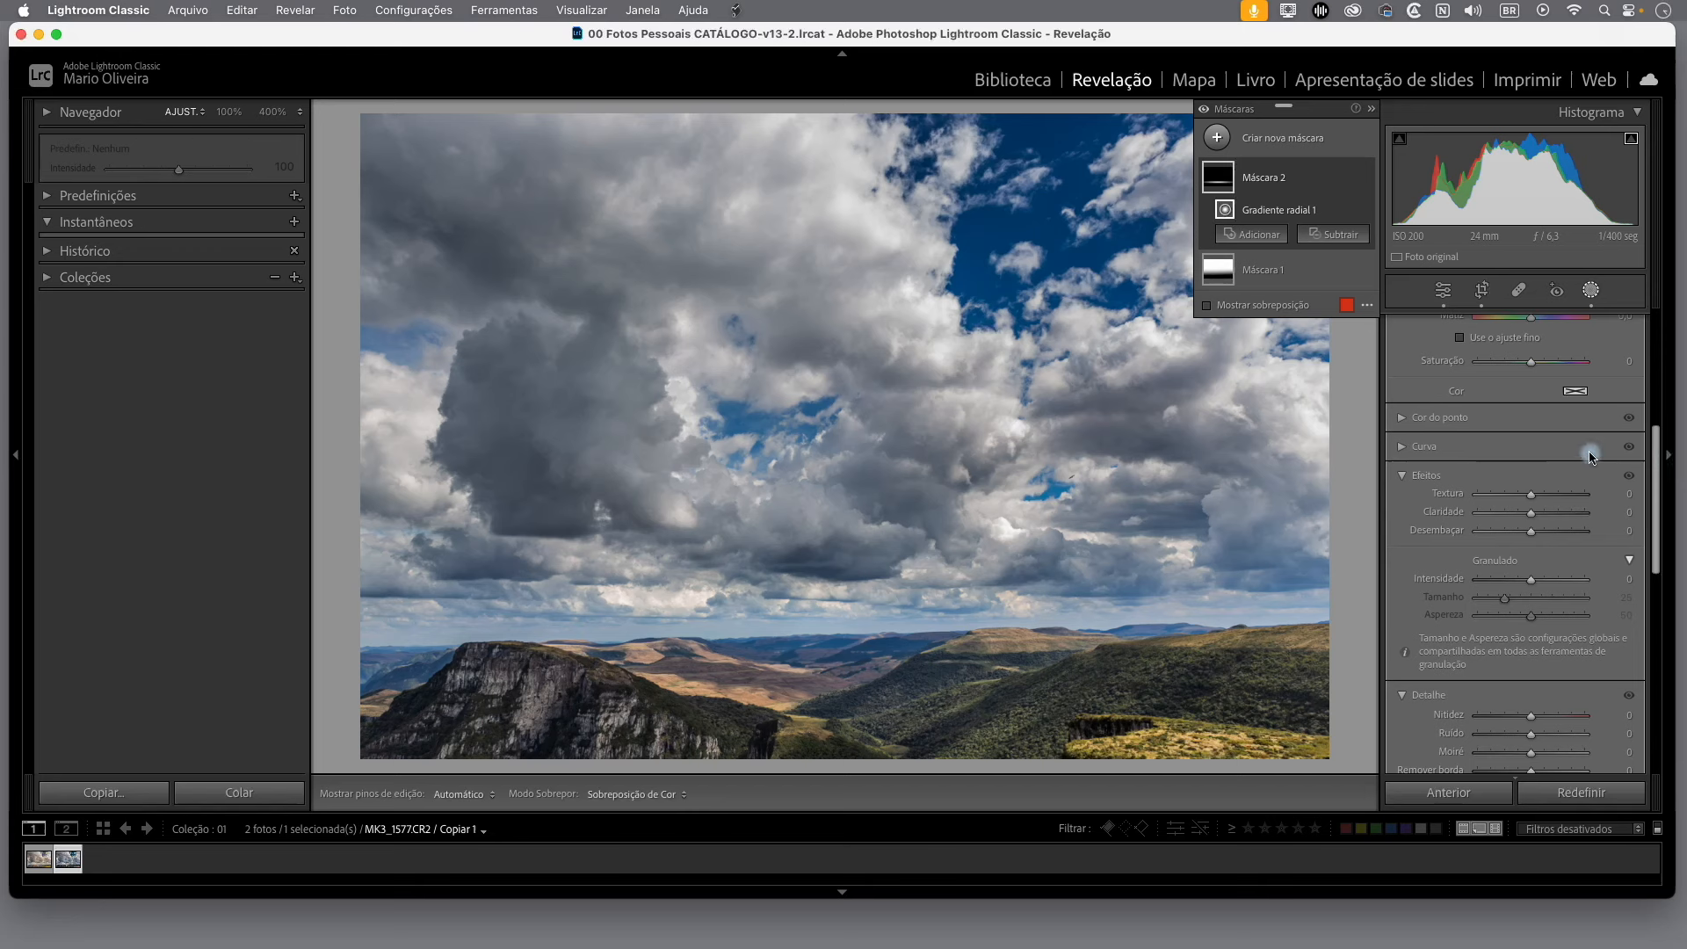
drag(1530, 513, 1516, 537)
click(1530, 537)
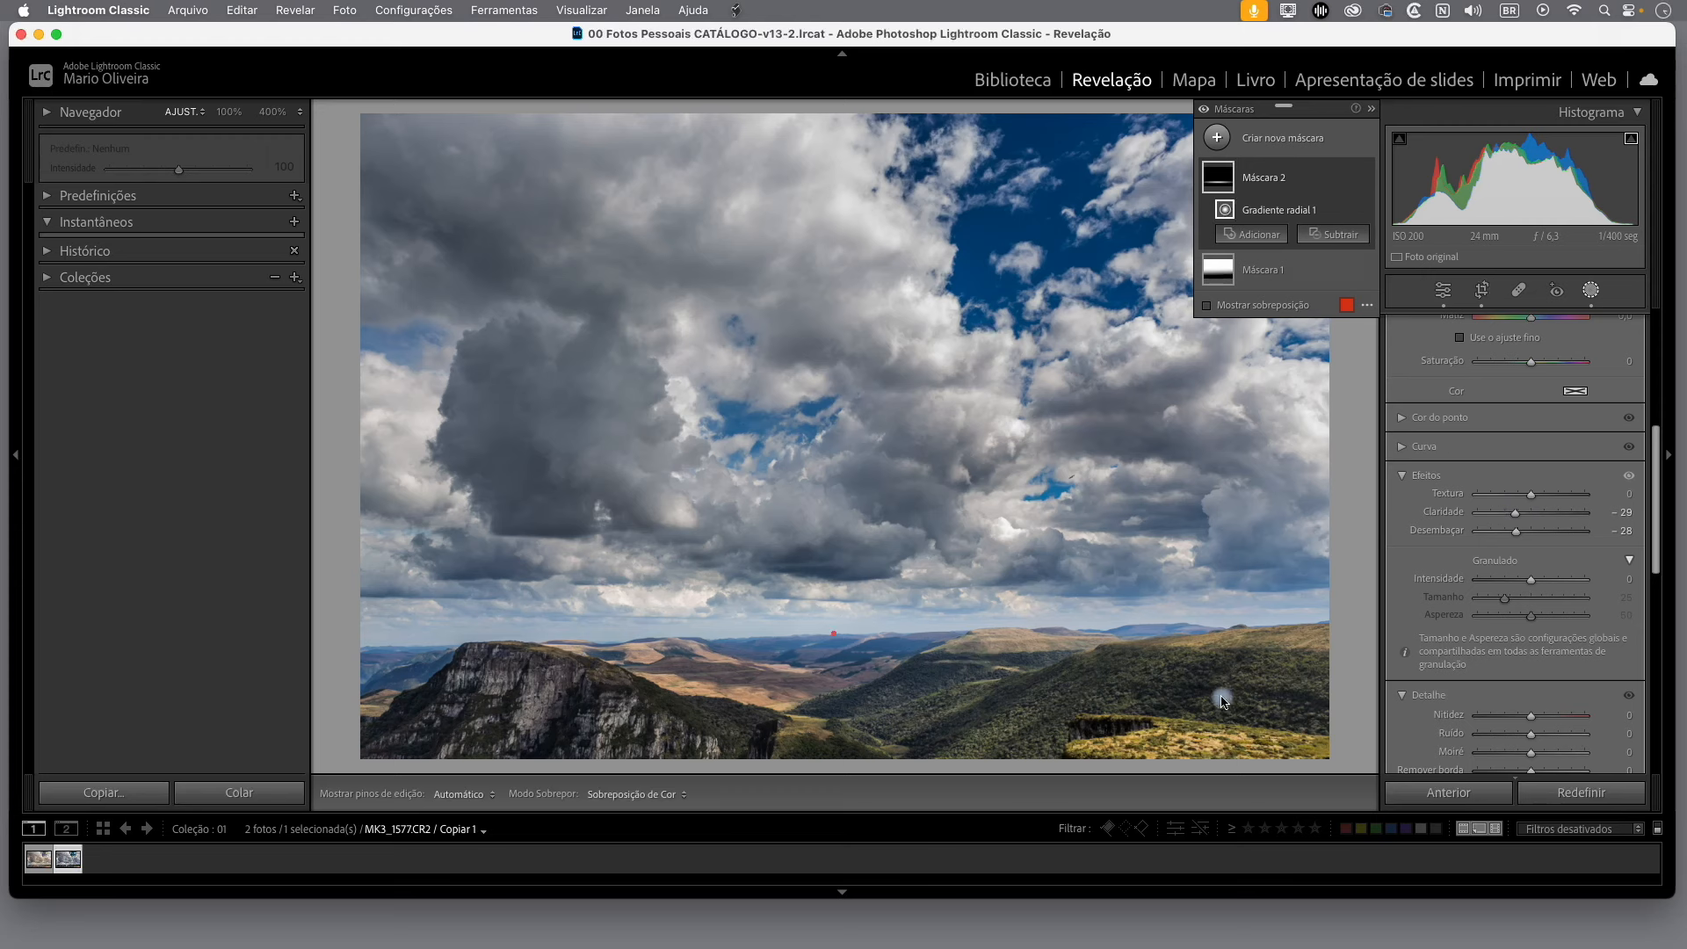
drag(844, 614, 840, 622)
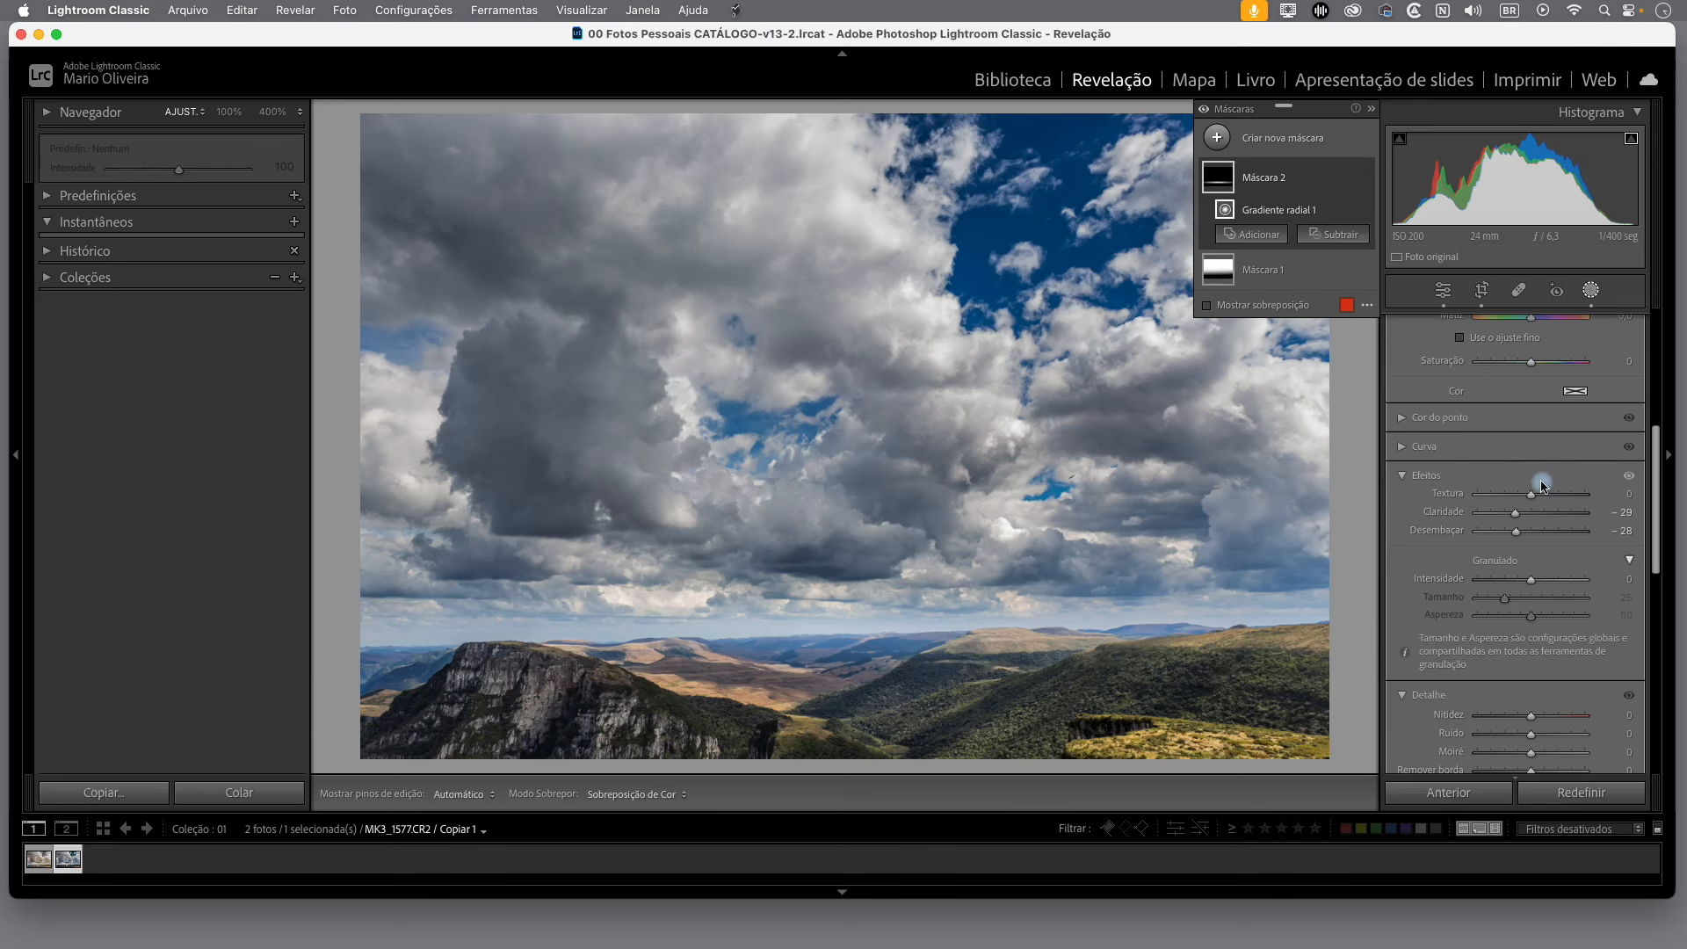
Step: Compare the photo with and without the effect of all masks
click(1206, 112)
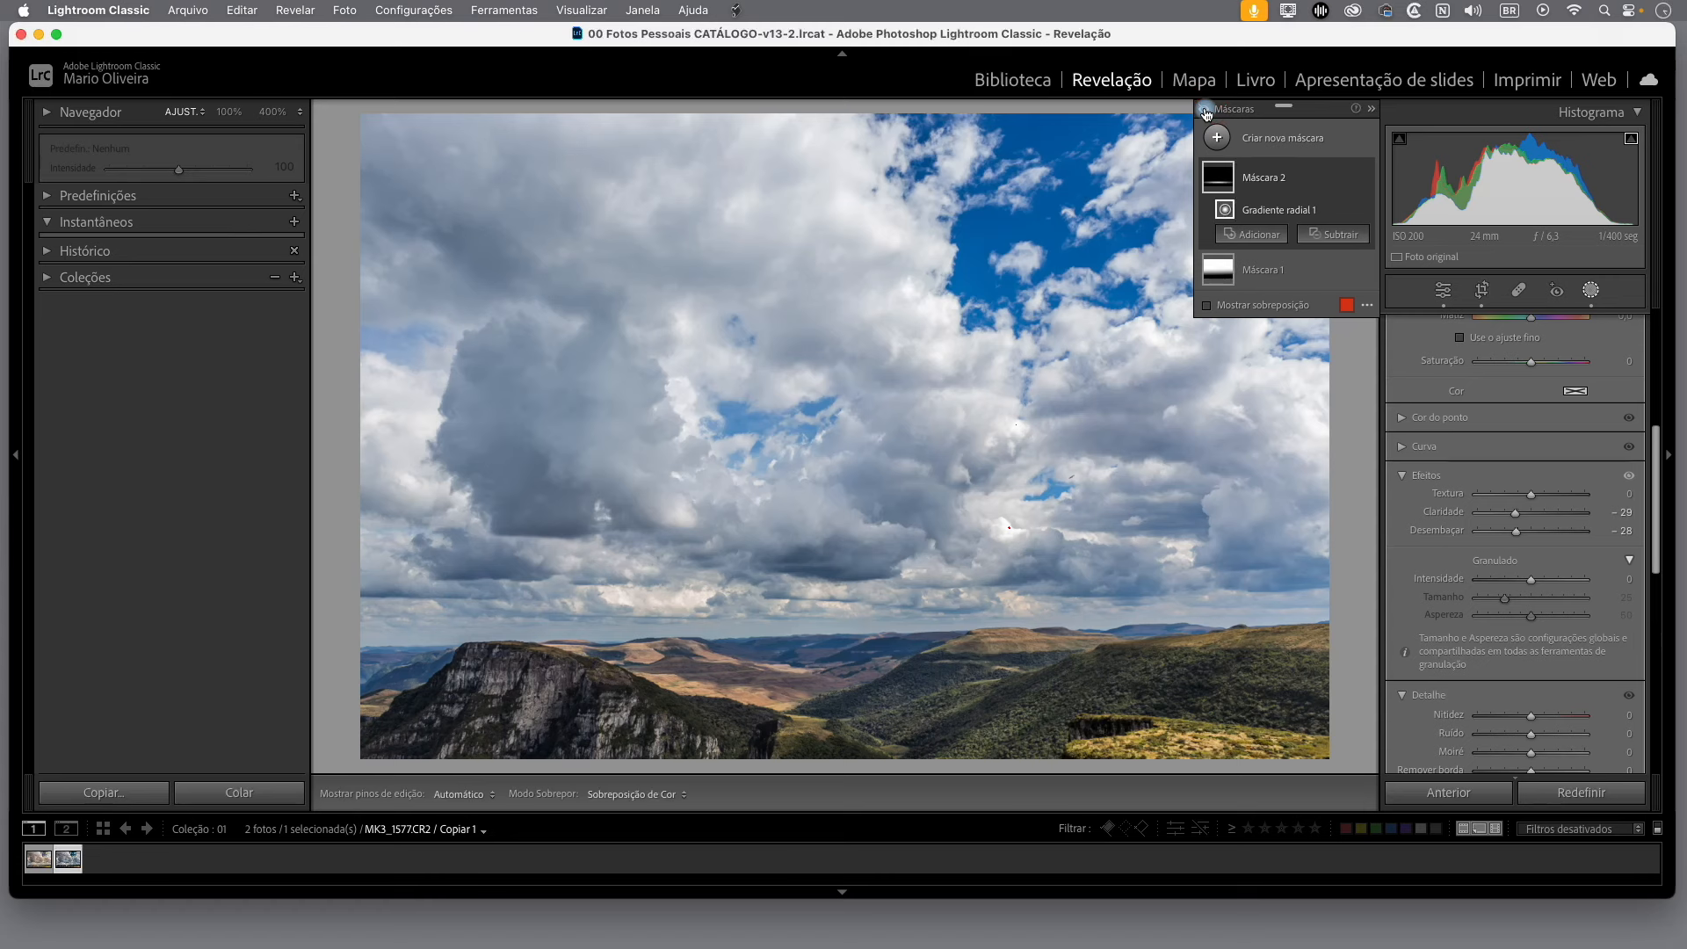
click(1205, 111)
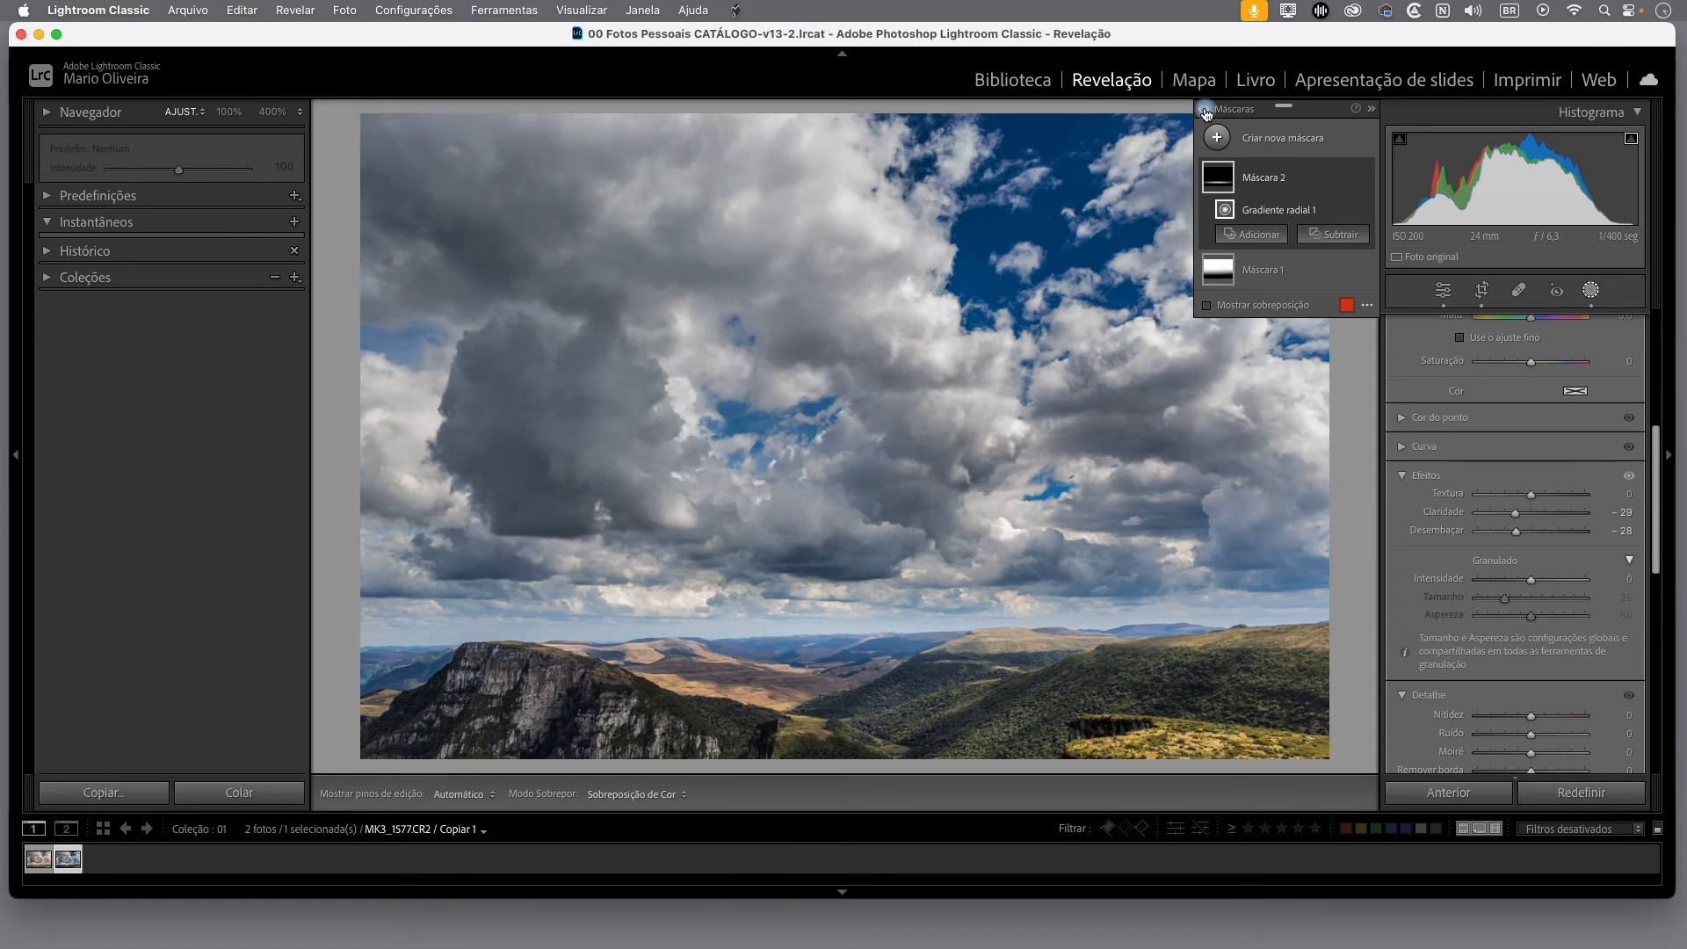
mouse_move(912, 199)
Step: Create a luminance range mask sampled from the bright clouds, and set its lower range limits to 67/91
click(1218, 139)
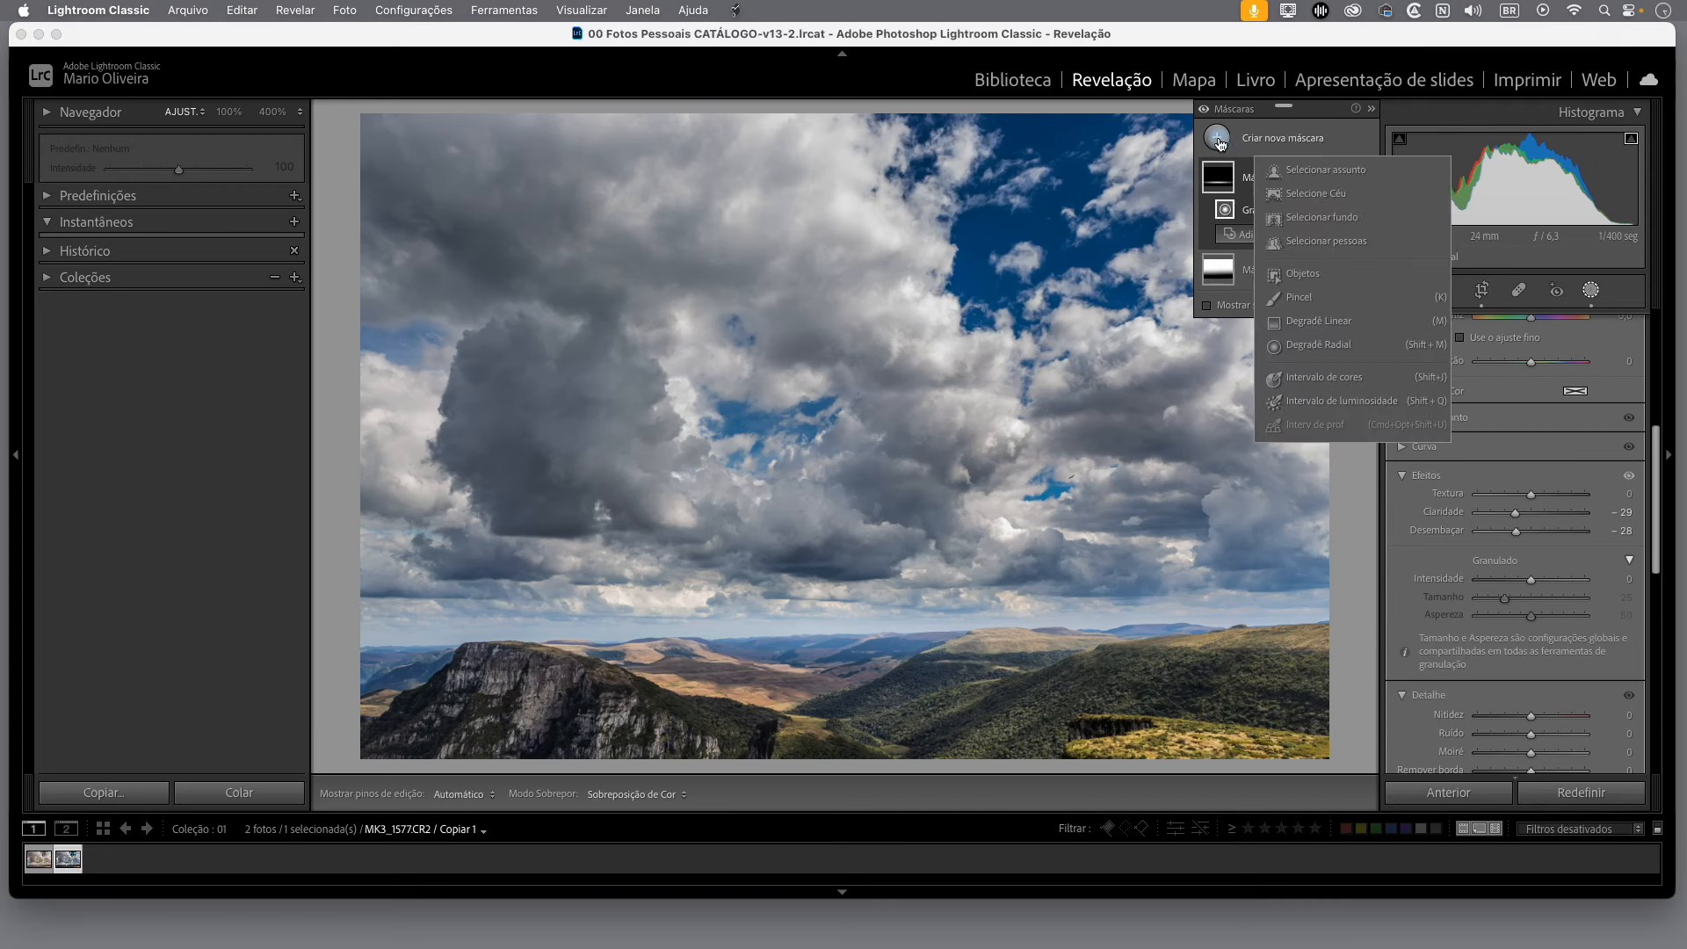
click(1356, 404)
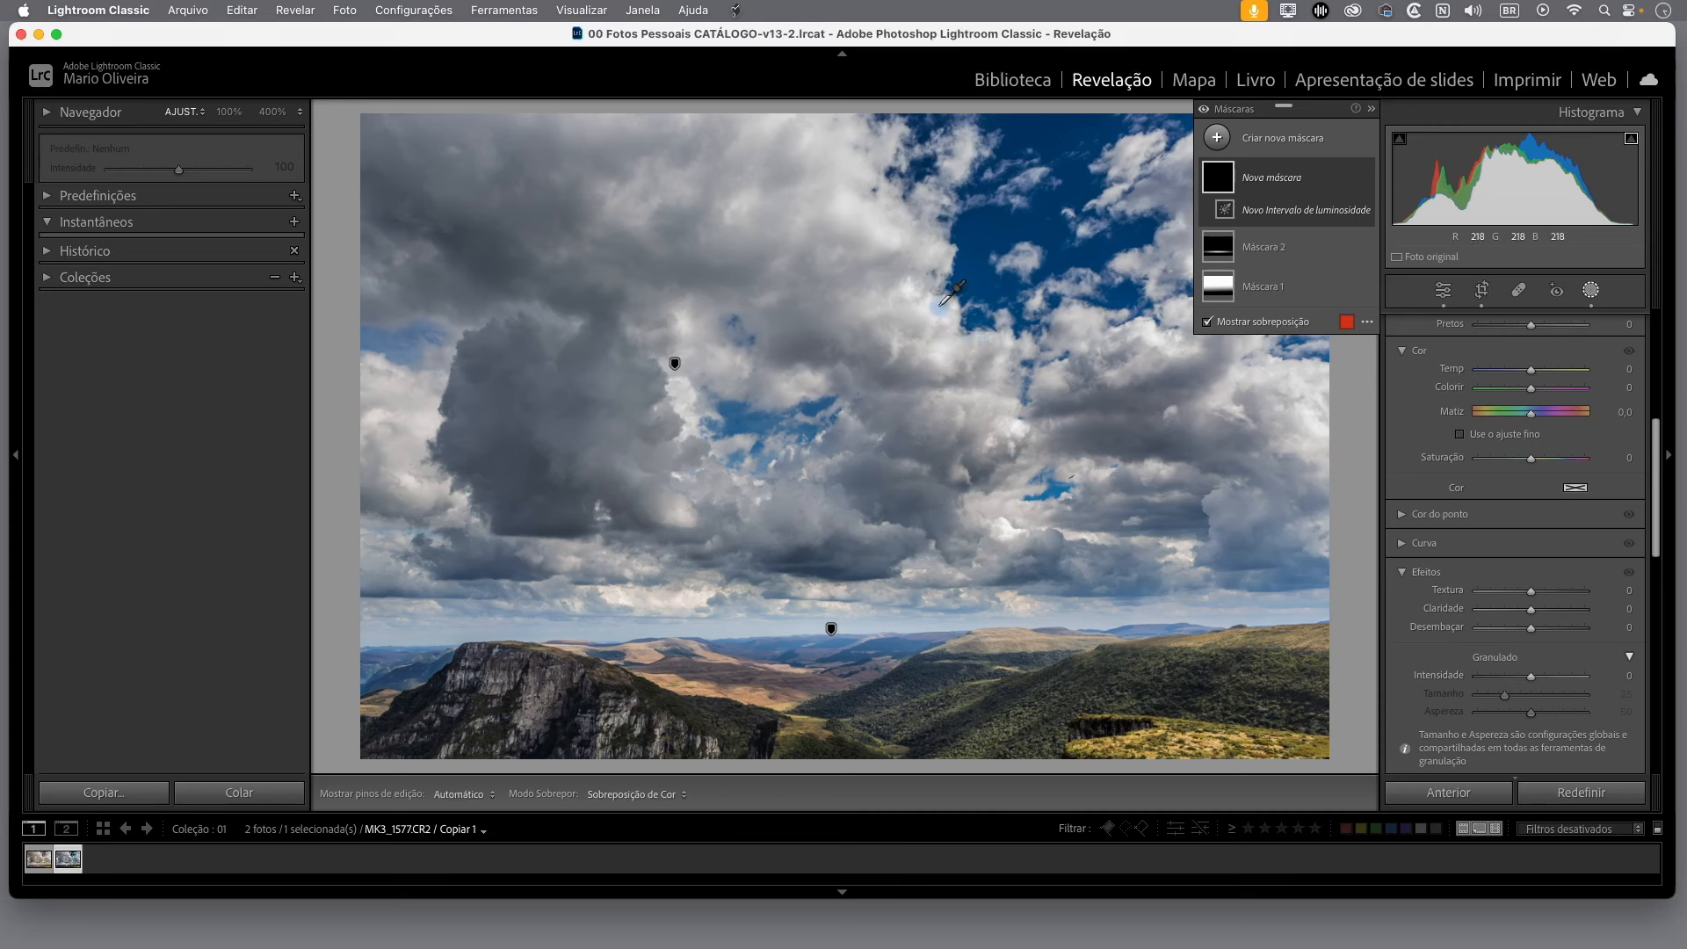
click(938, 303)
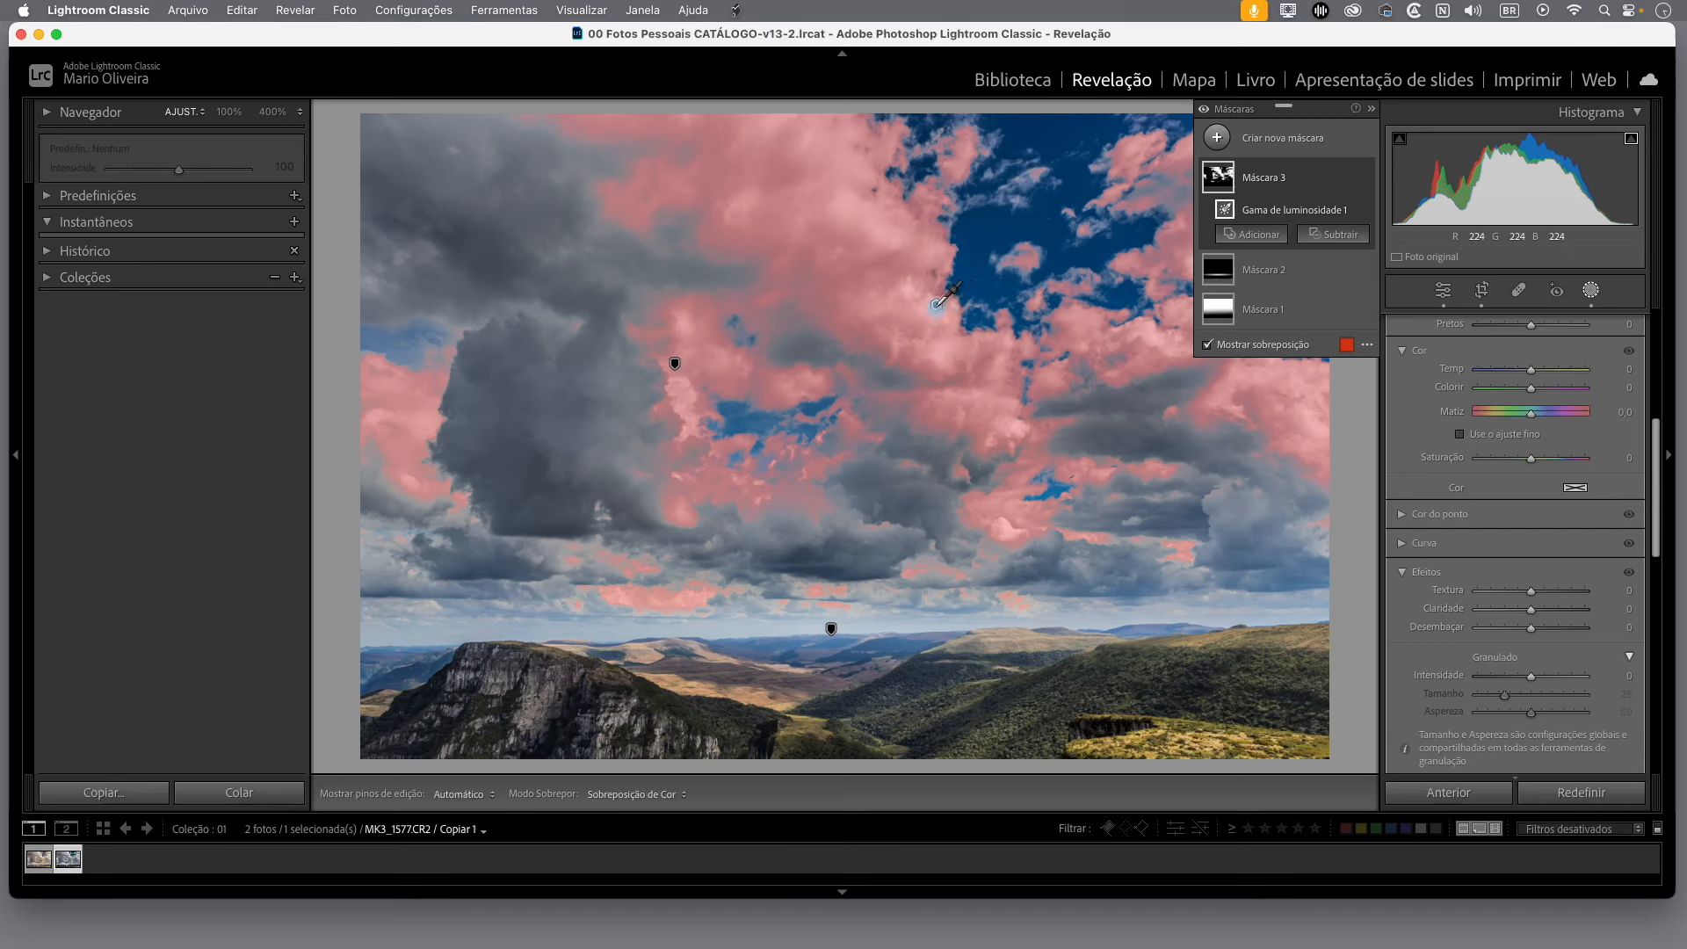
drag(1657, 434, 1658, 326)
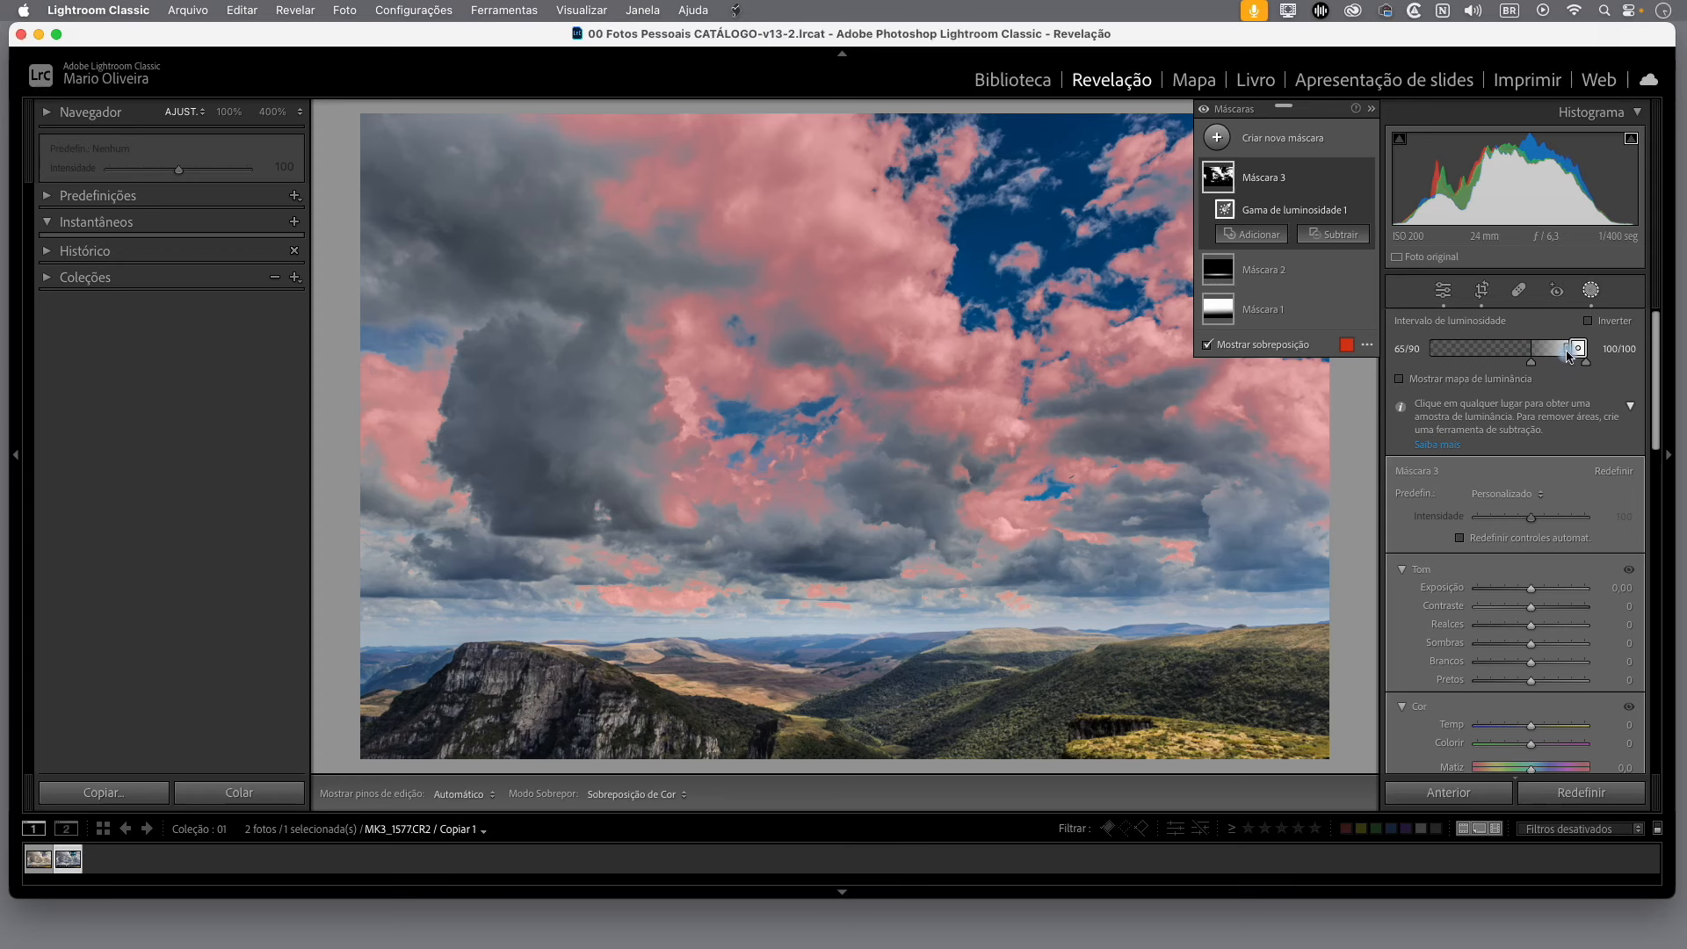
mouse_move(1567, 354)
mouse_down()
mouse_move(1532, 351)
mouse_move(1574, 356)
mouse_move(1538, 365)
mouse_up()
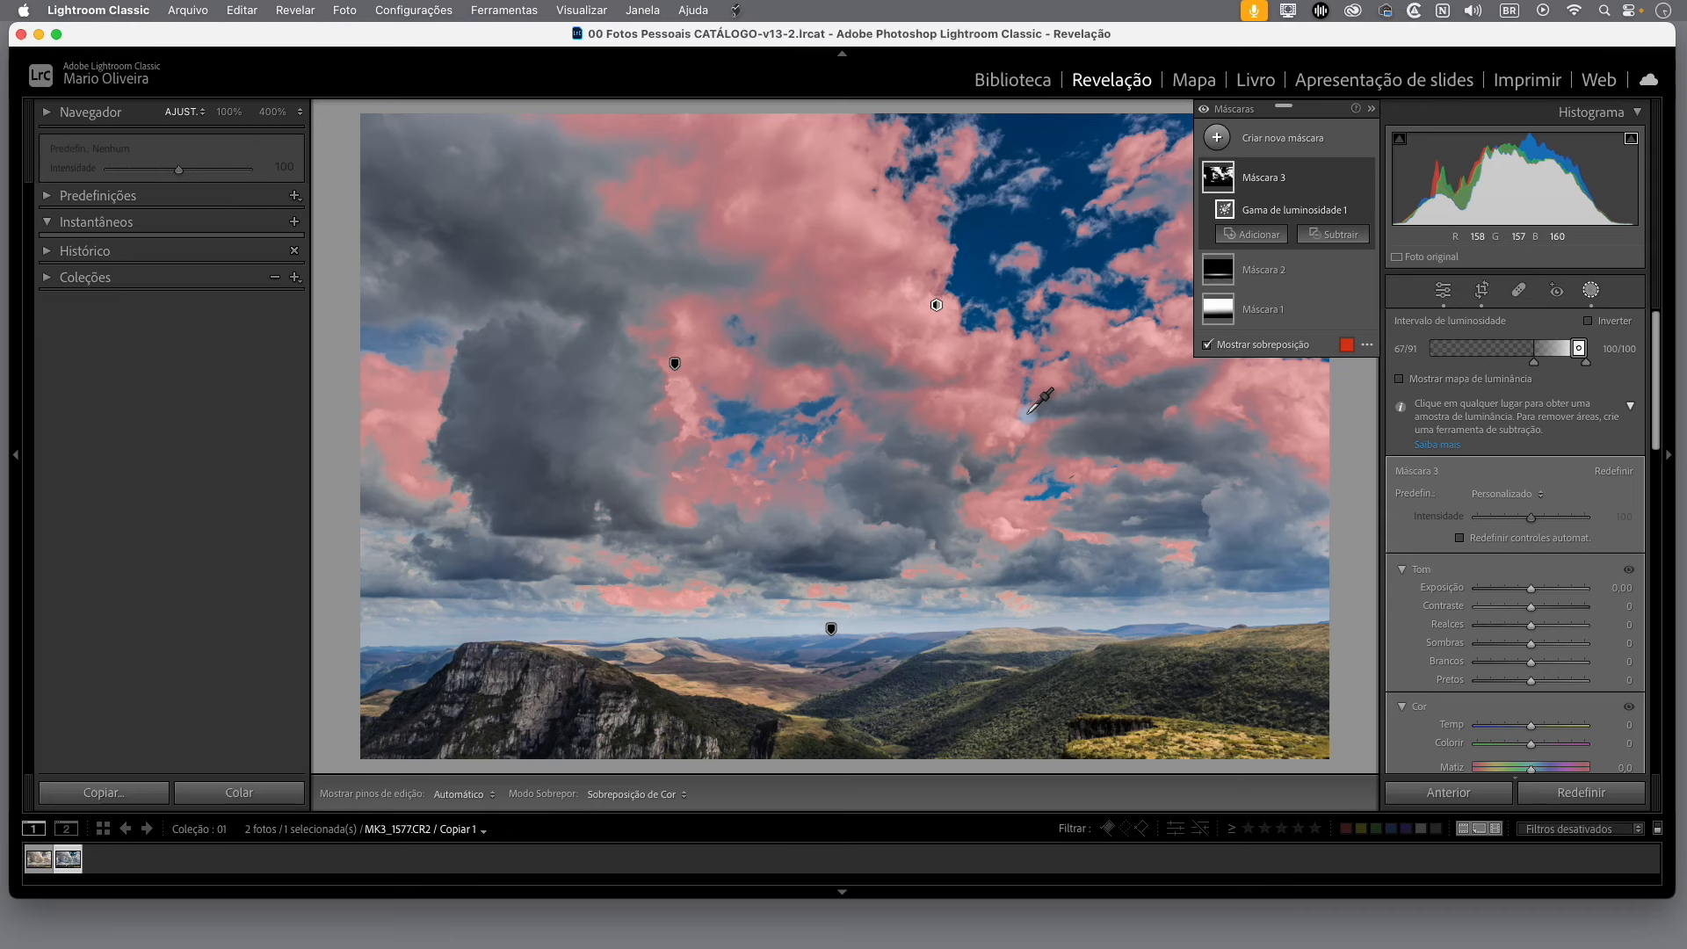
Step: Hide the mask overlay and give the bright clouds Temp 25, Highlights −29 and Whites −8
key(o)
drag(1536, 731, 1550, 736)
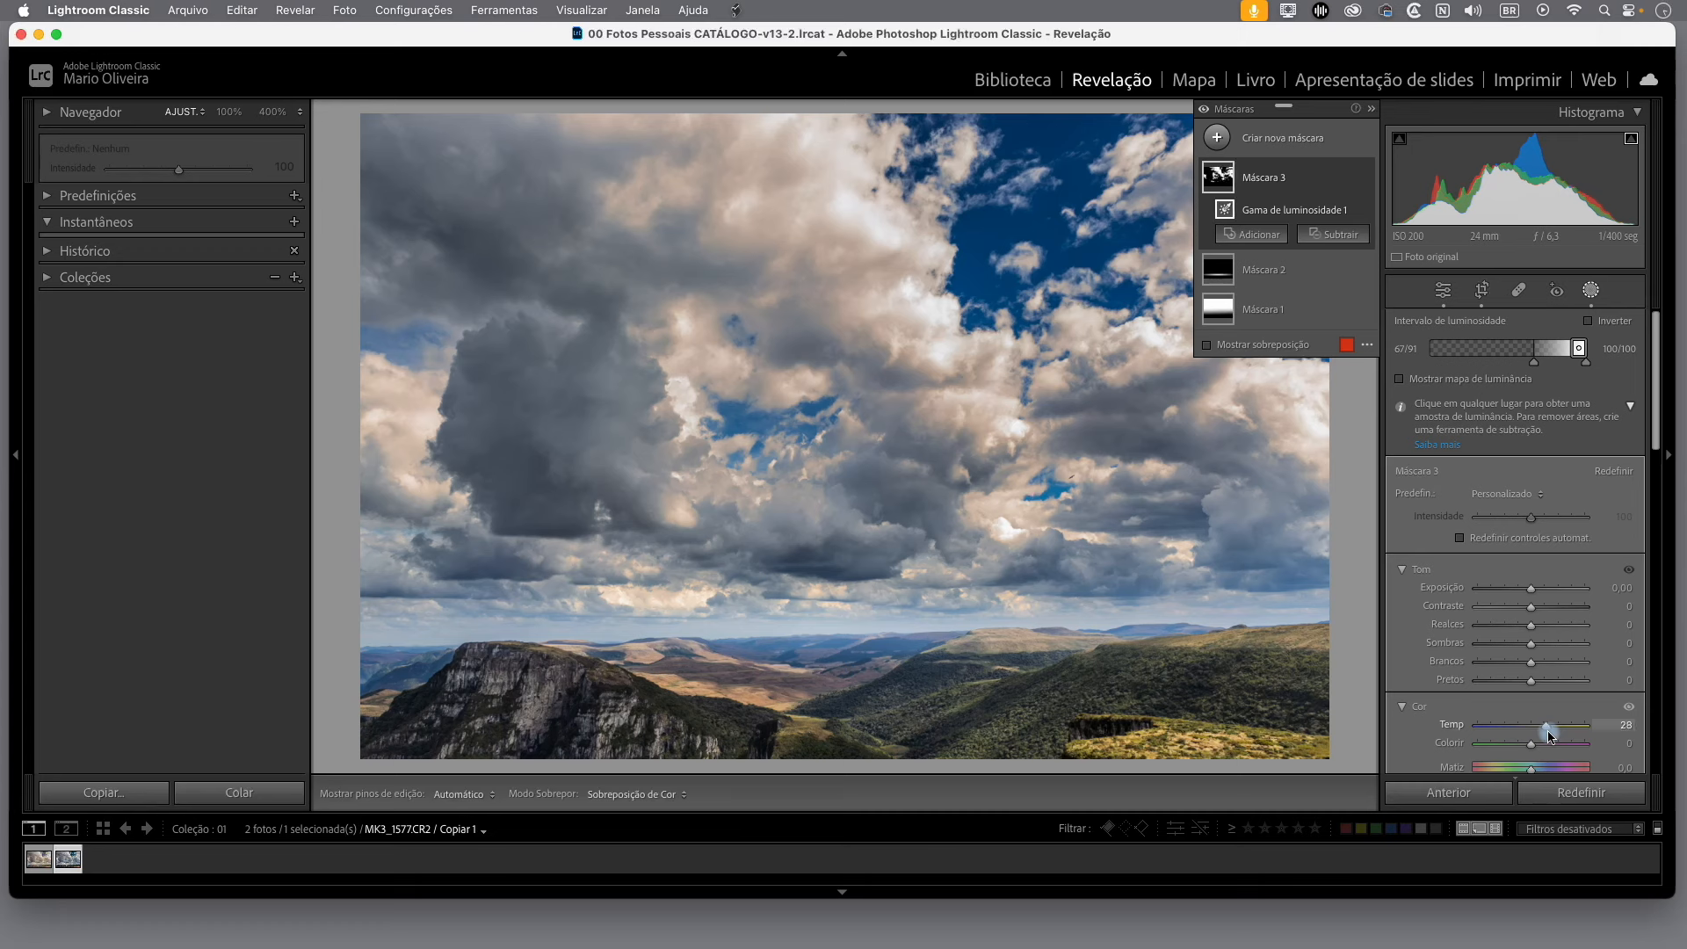
drag(1550, 736, 1547, 737)
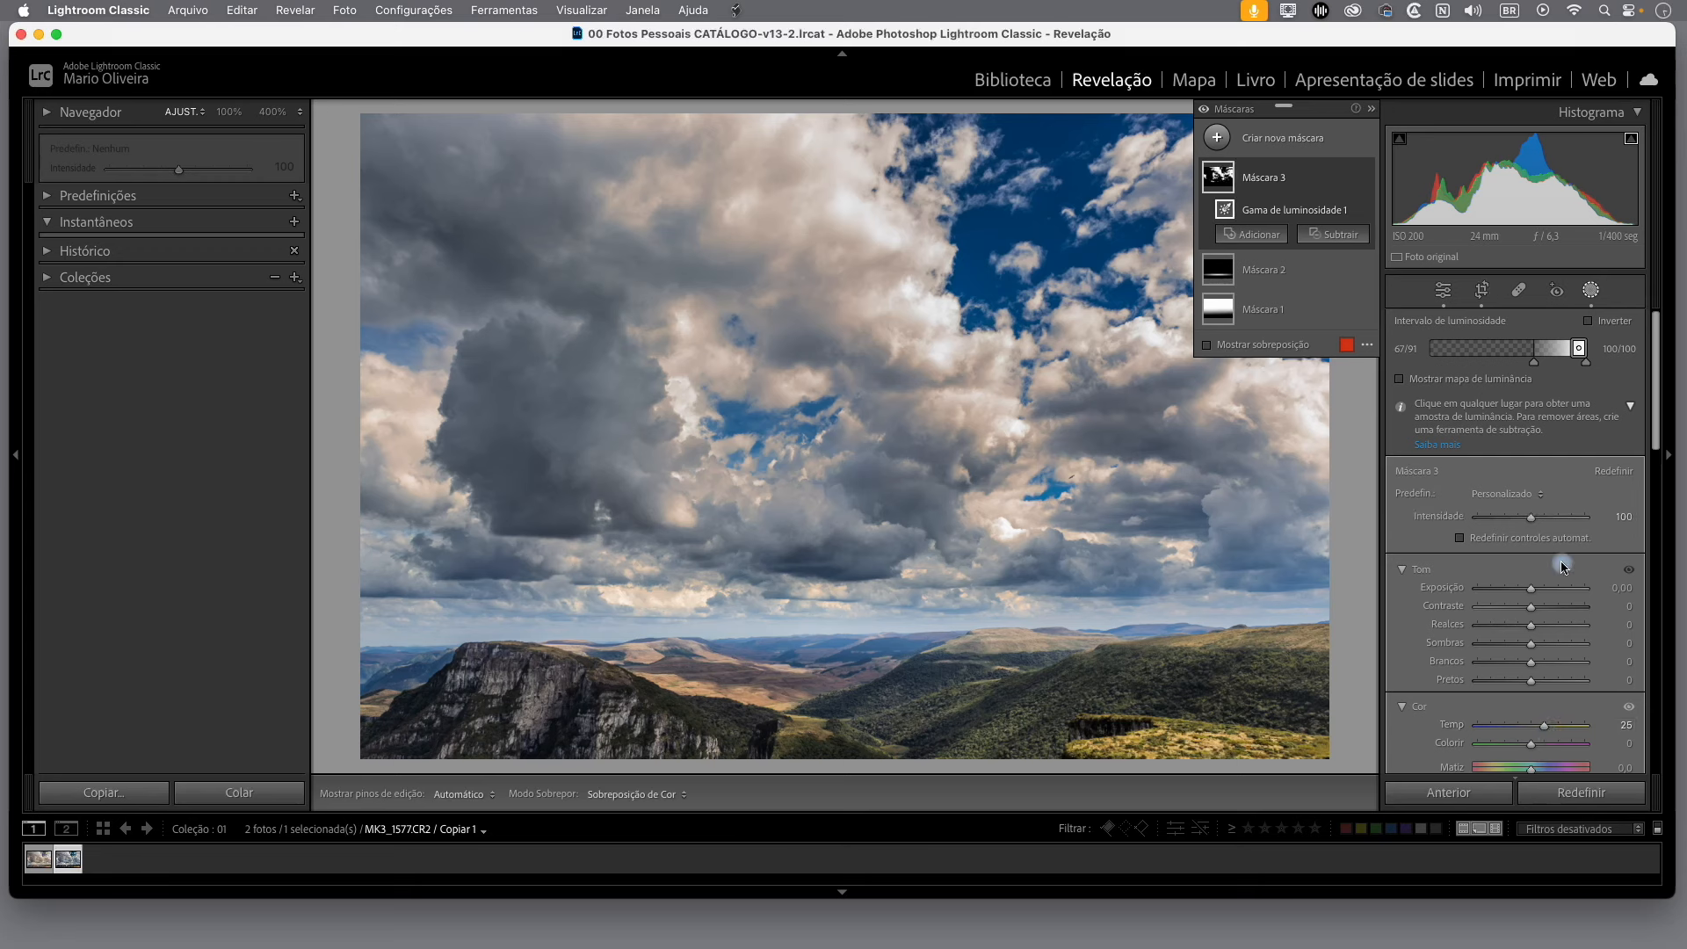
mouse_move(1530, 629)
mouse_down()
mouse_move(1515, 626)
mouse_move(1526, 662)
mouse_up()
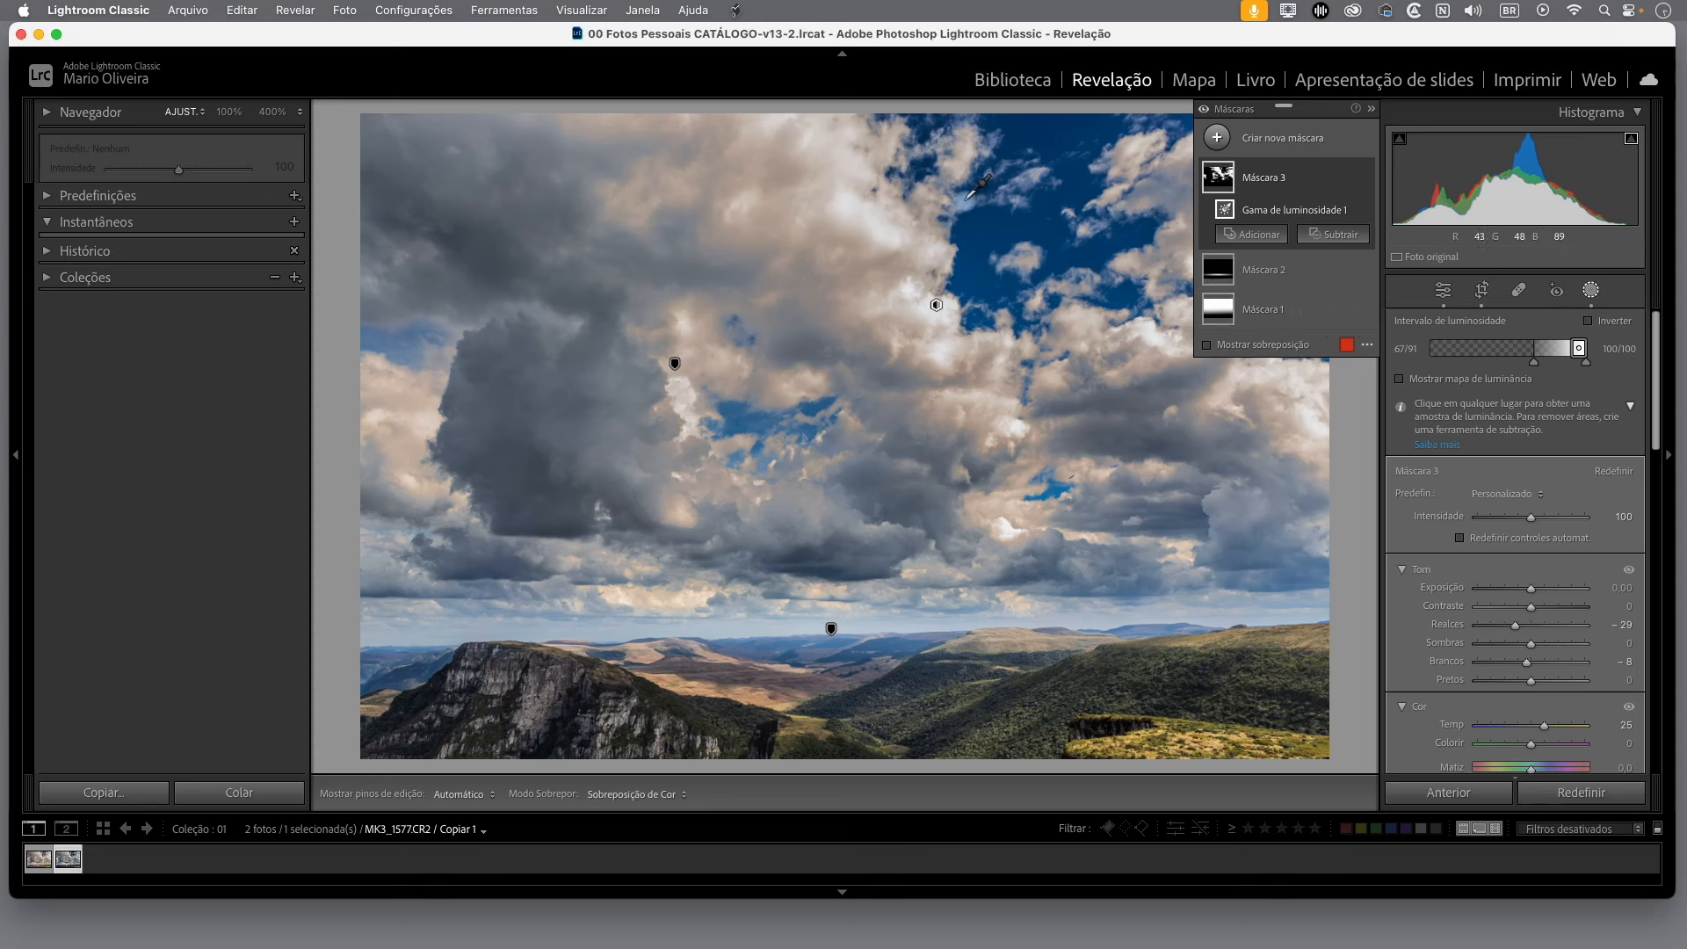
Step: Soften the sky in Máscara 1 by setting Contrast to 24 and Saturation to −21
click(1298, 318)
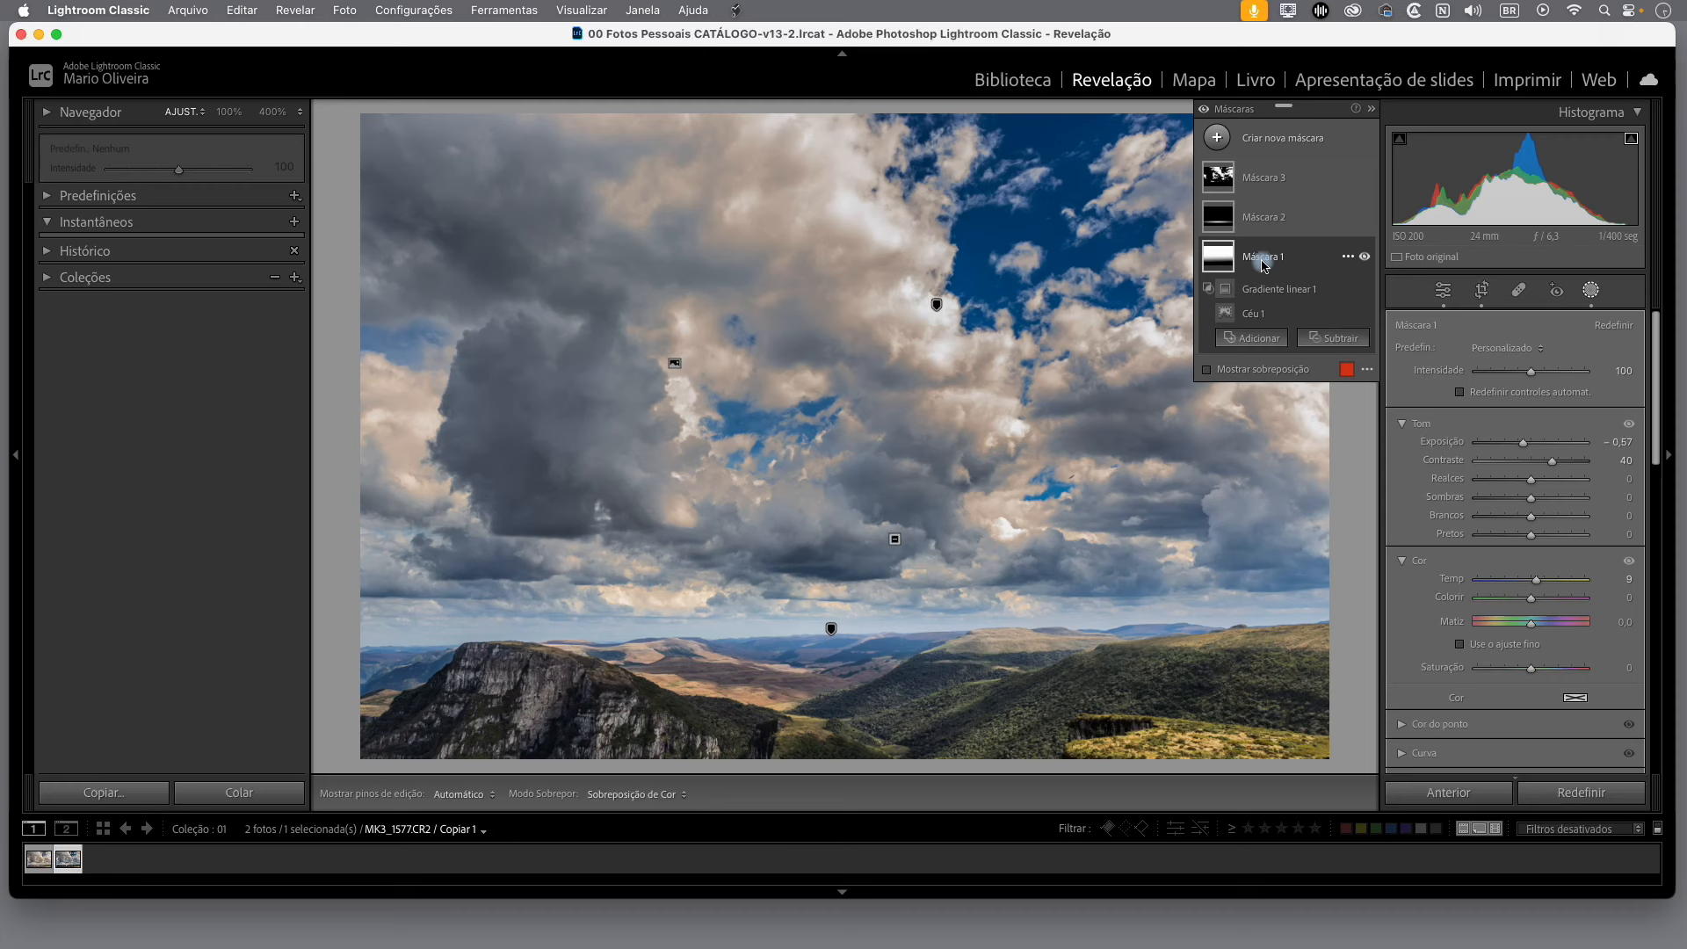
drag(1553, 461, 1544, 460)
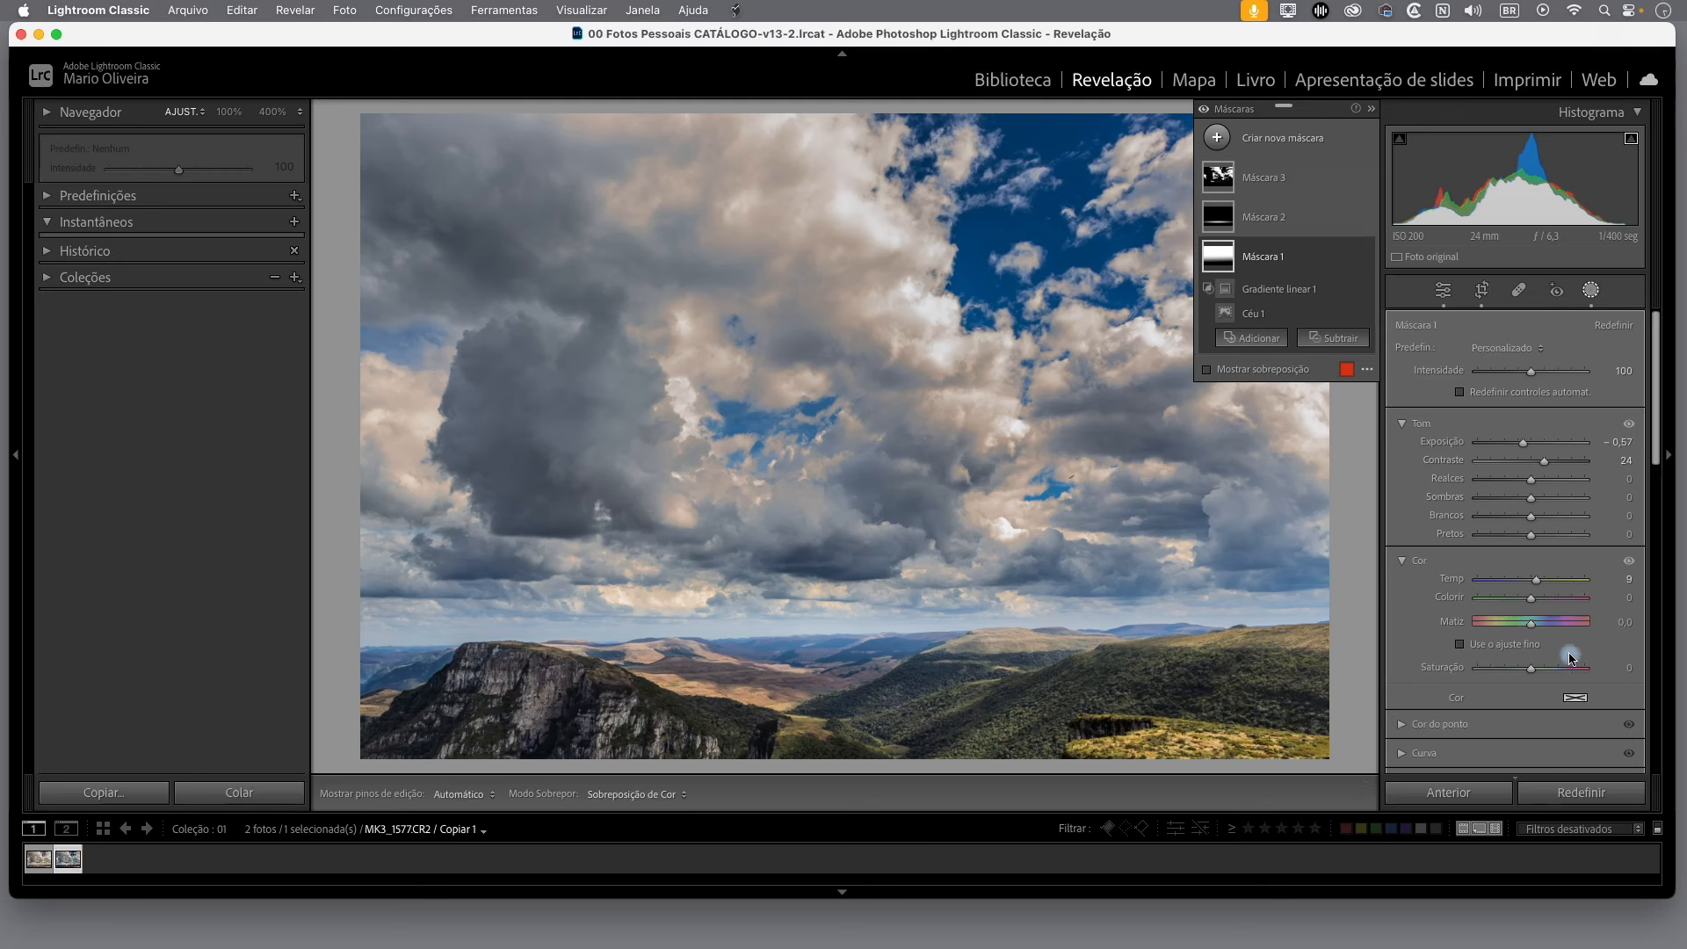
scroll(1595, 644, down, 2)
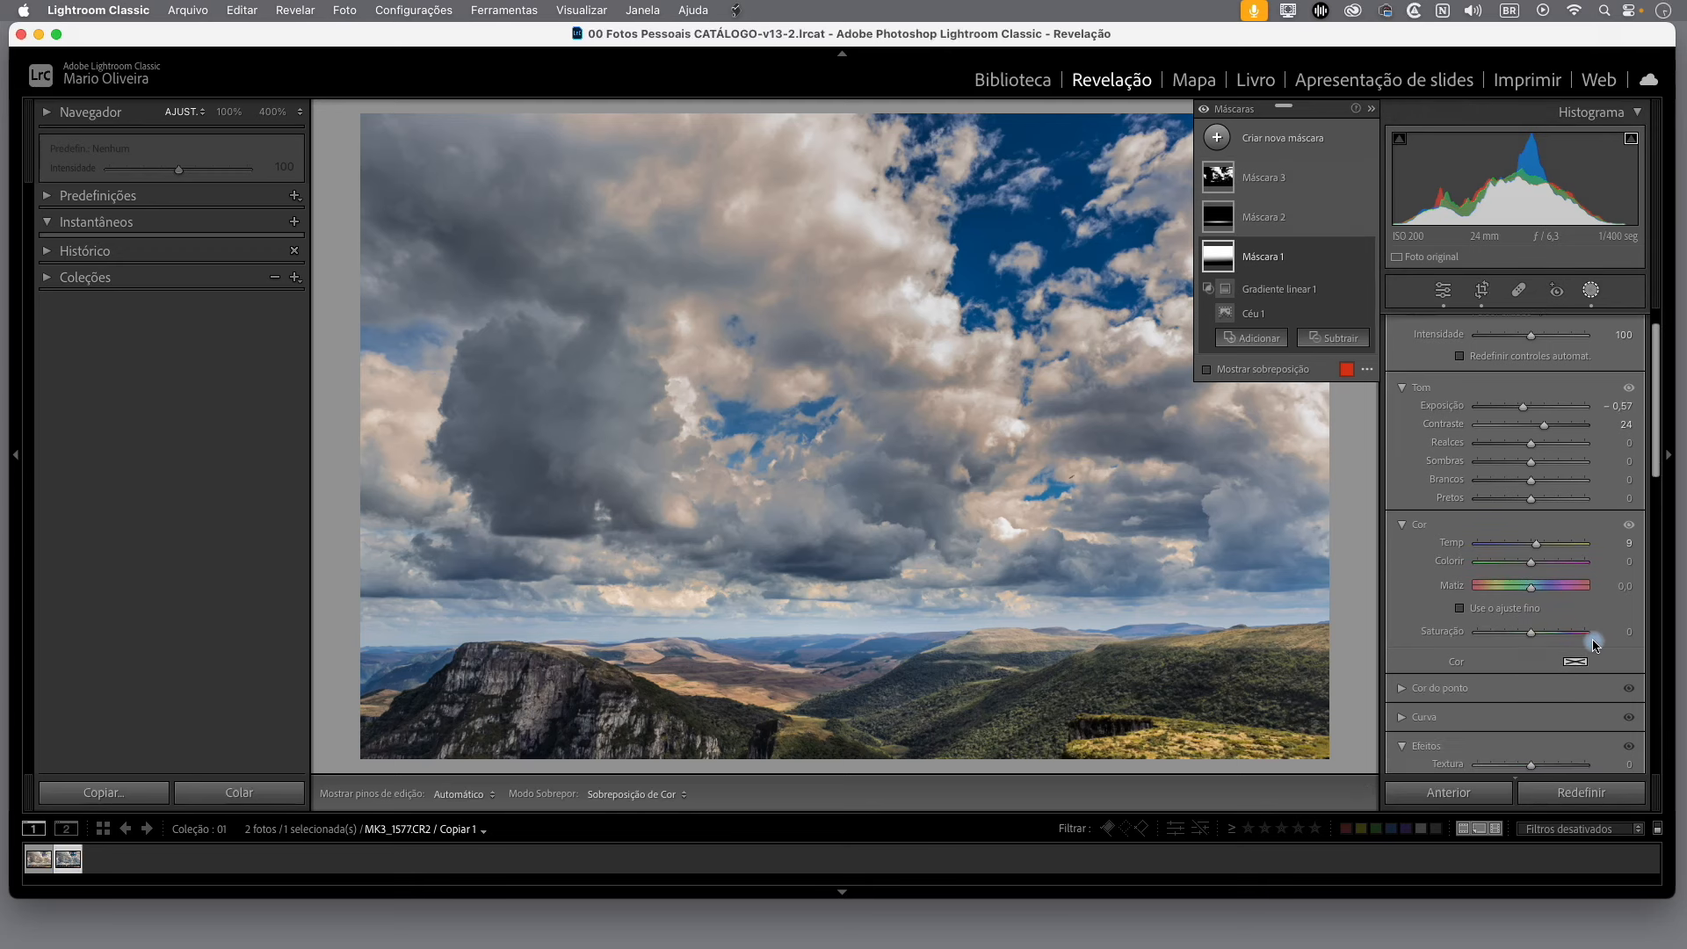
drag(1551, 633, 1529, 639)
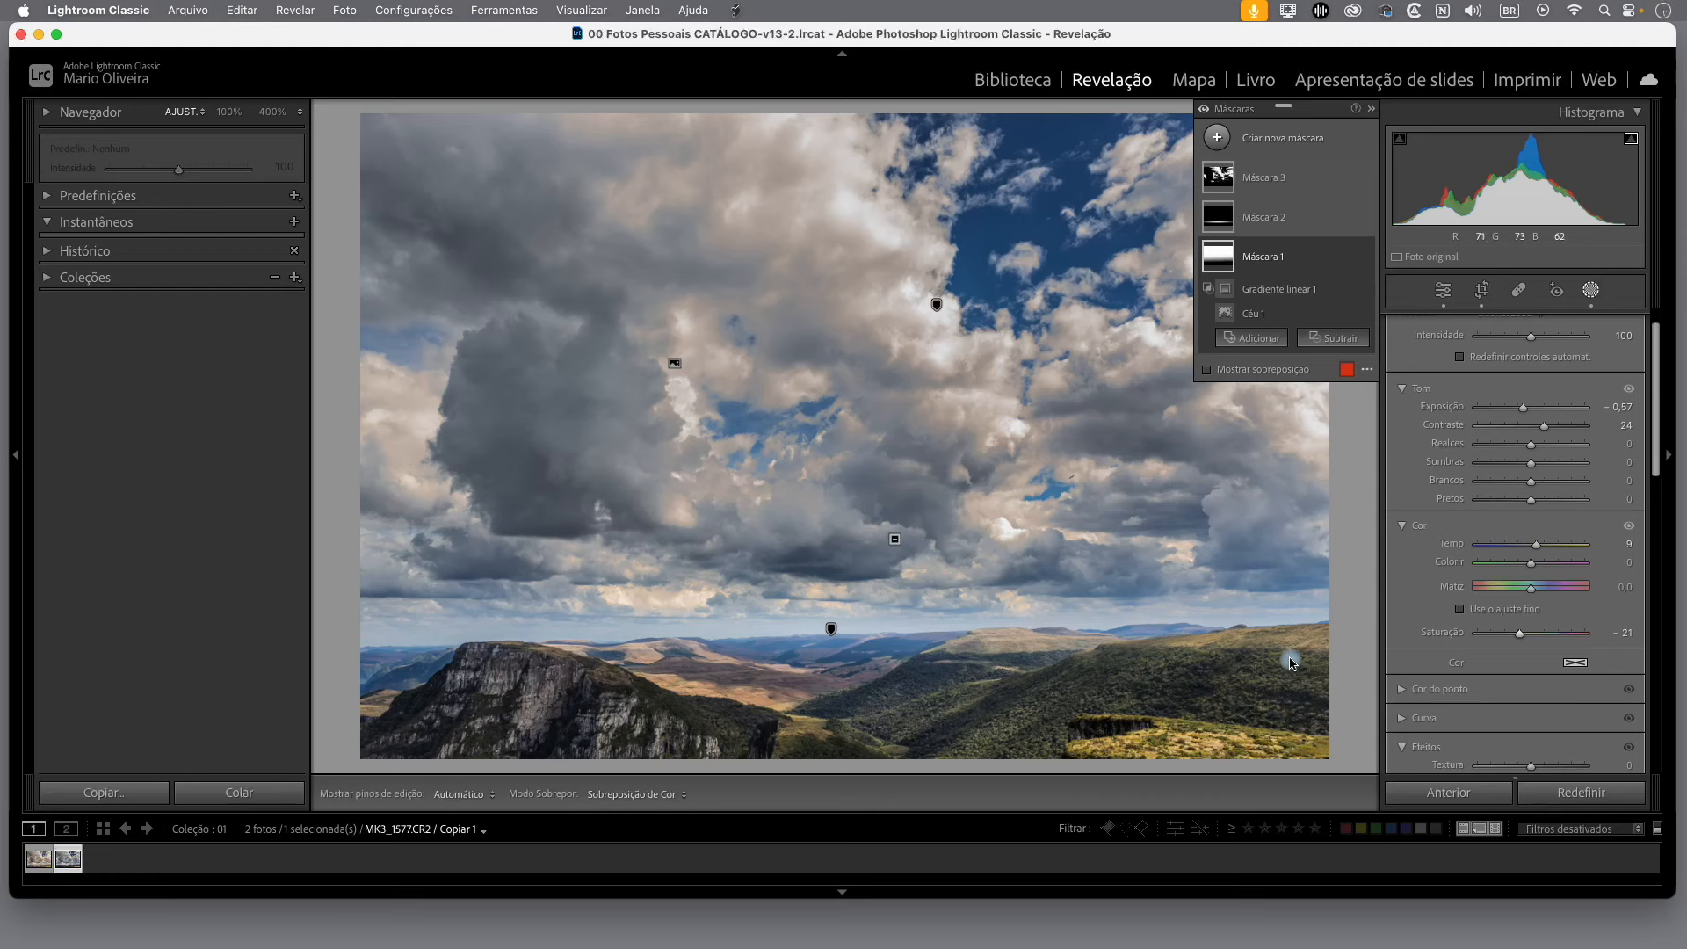
Step: Create another sky selection mask and invert it so that it covers the land
click(1217, 141)
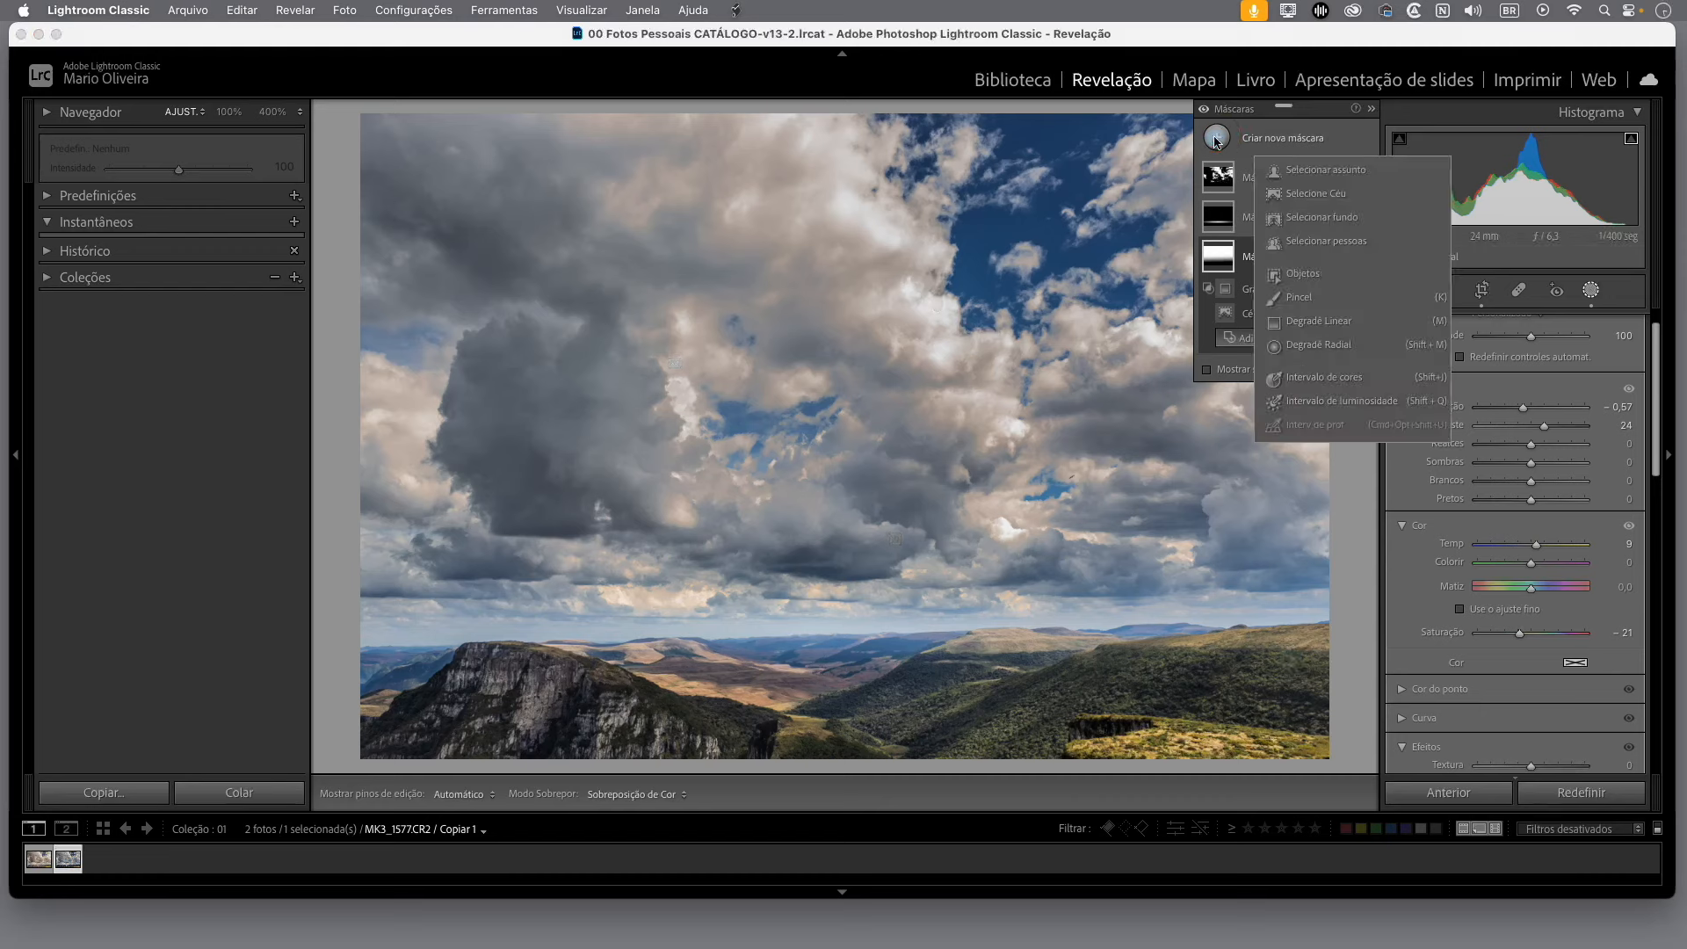
click(1305, 196)
click(1338, 202)
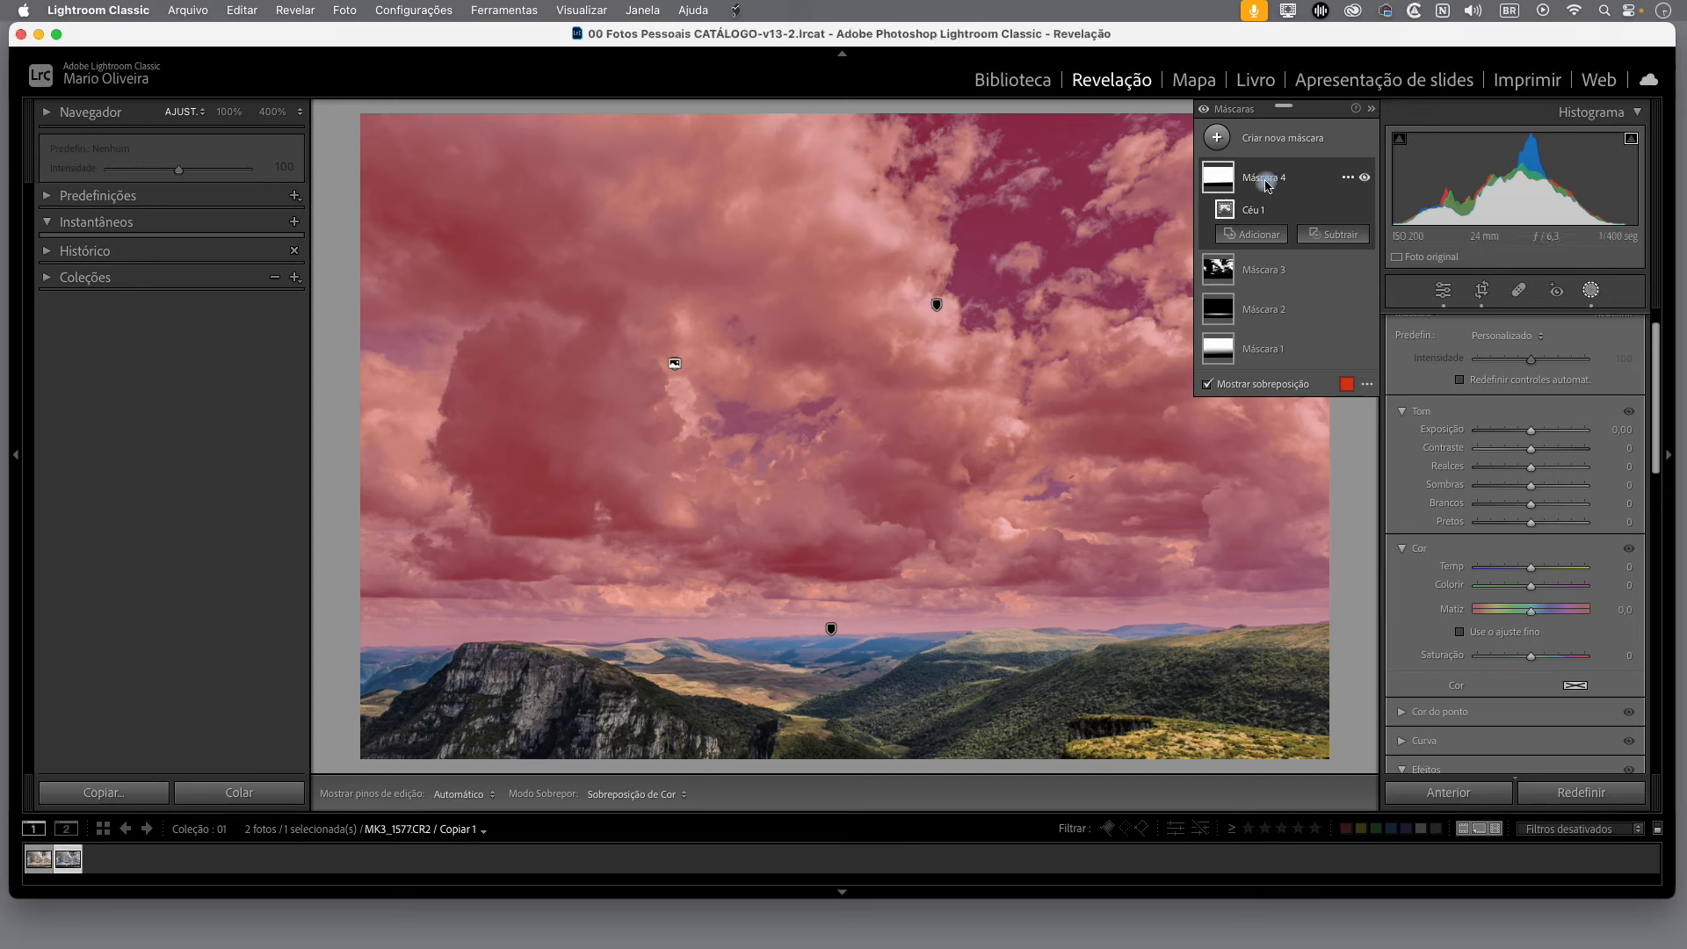
click(1349, 179)
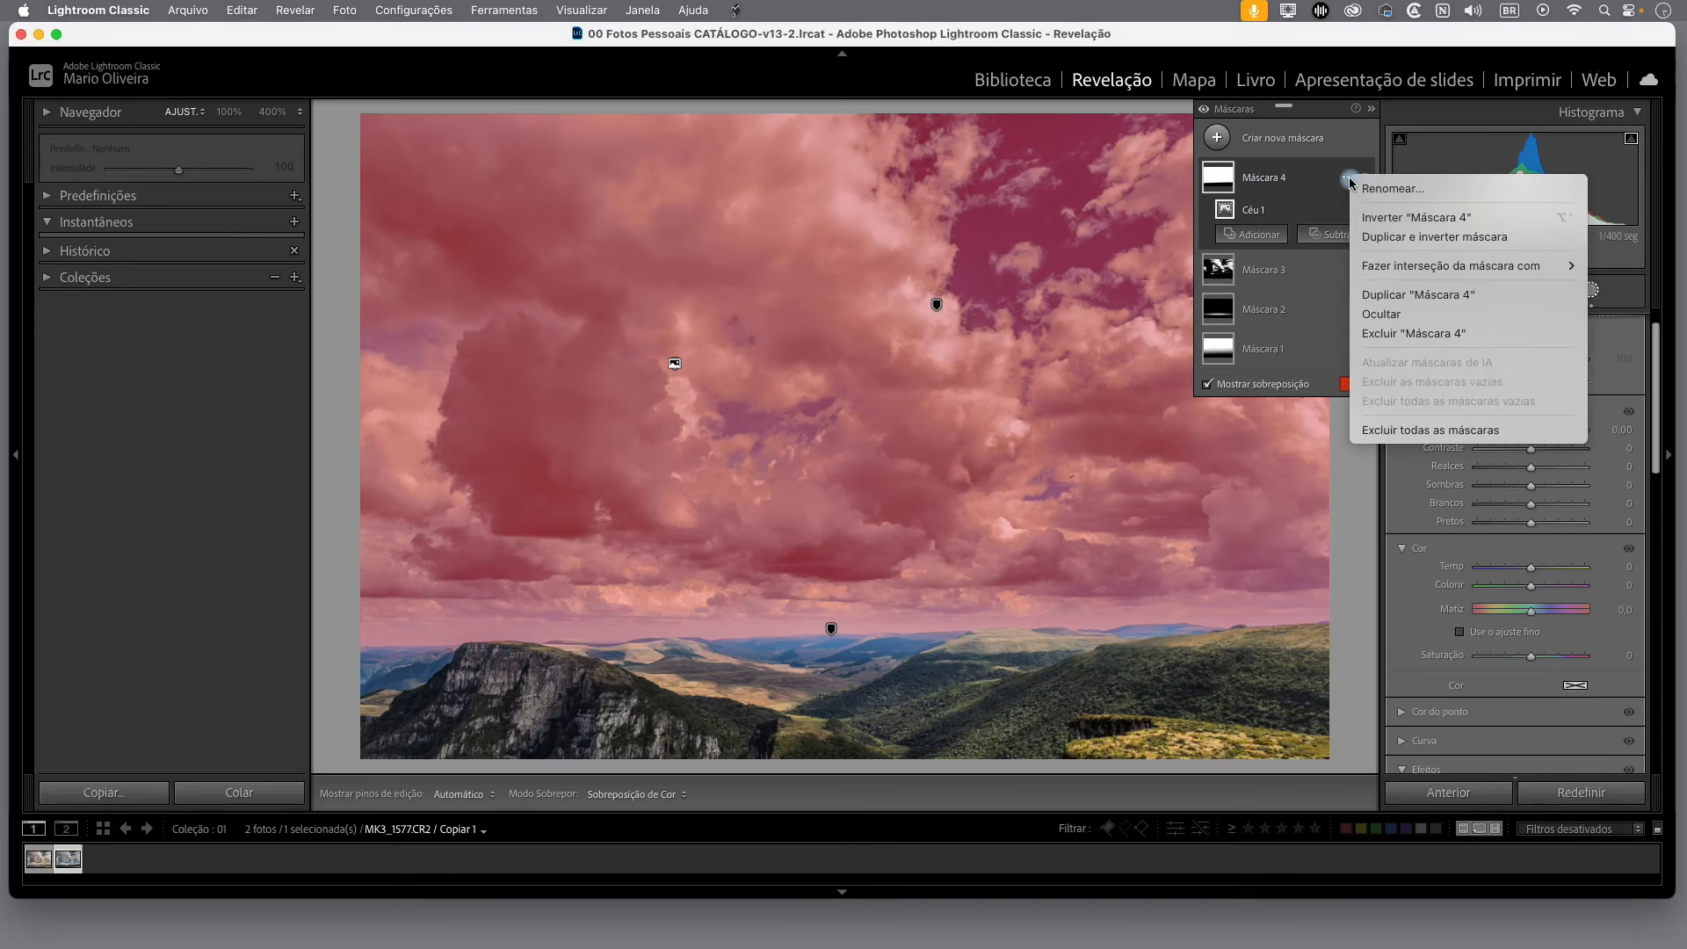
click(1436, 220)
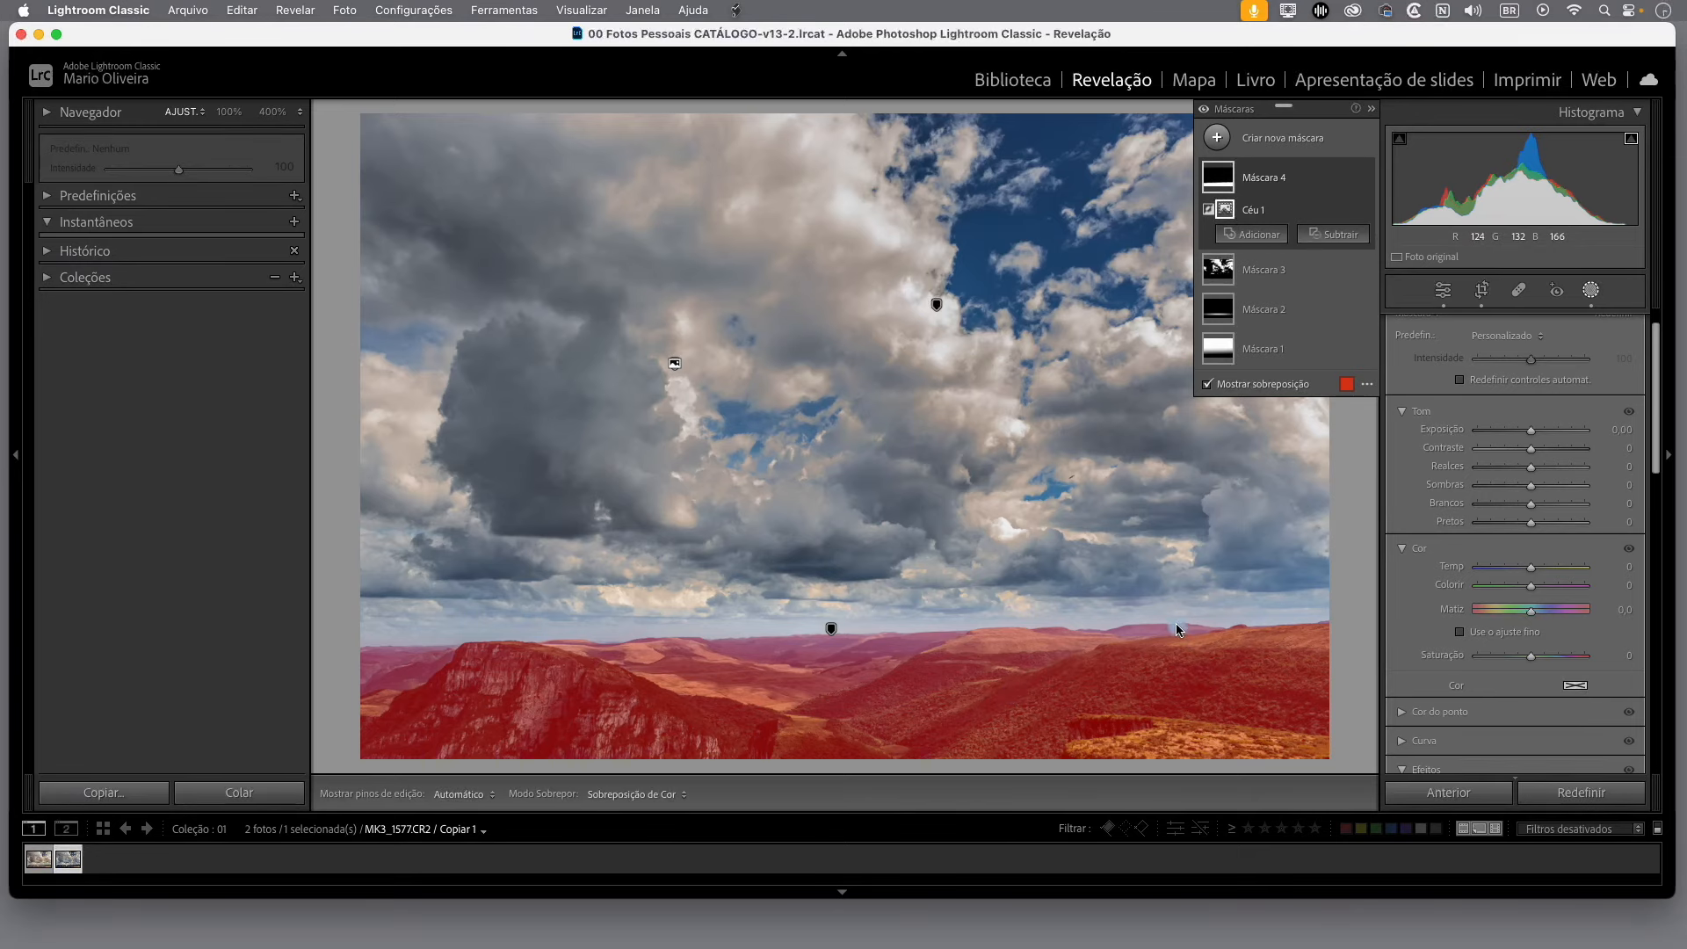
Step: Try a darker exposure on the land mask, and set its Exposure to 1.25
drag(1531, 430, 1513, 432)
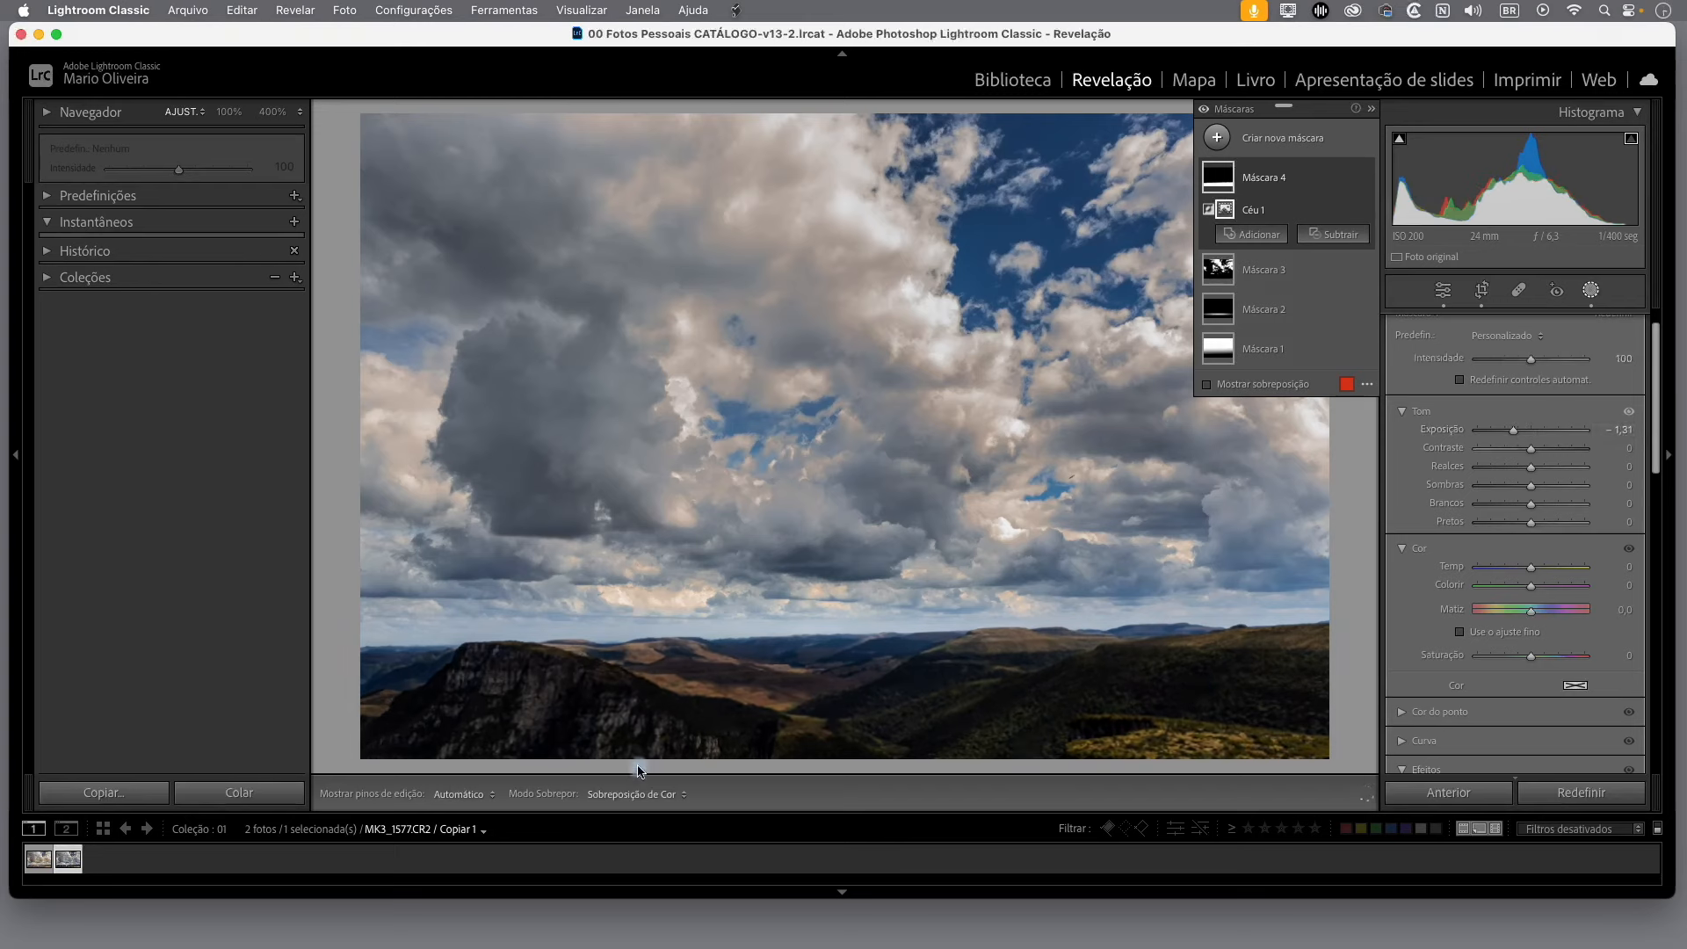
drag(1513, 432, 1548, 439)
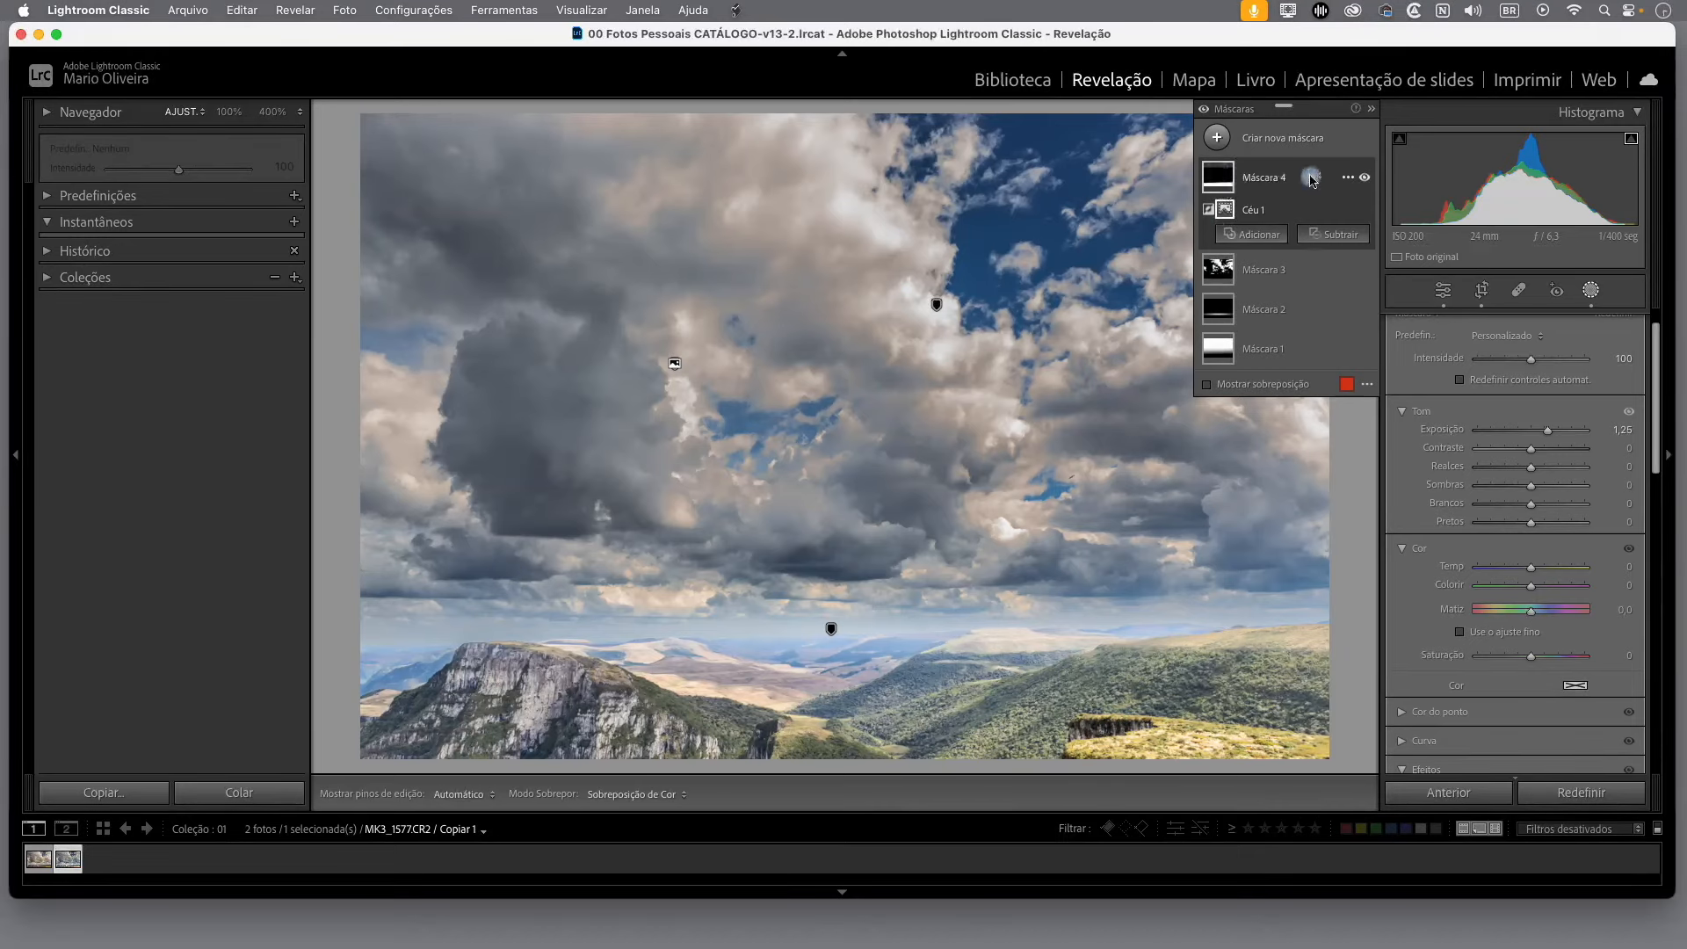
Step: Intersect the land mask with a linear gradient rising from the foreground to just above the horizon, and fine-tune its span and position
mouse_move(1348, 179)
click(1349, 181)
mouse_move(1412, 271)
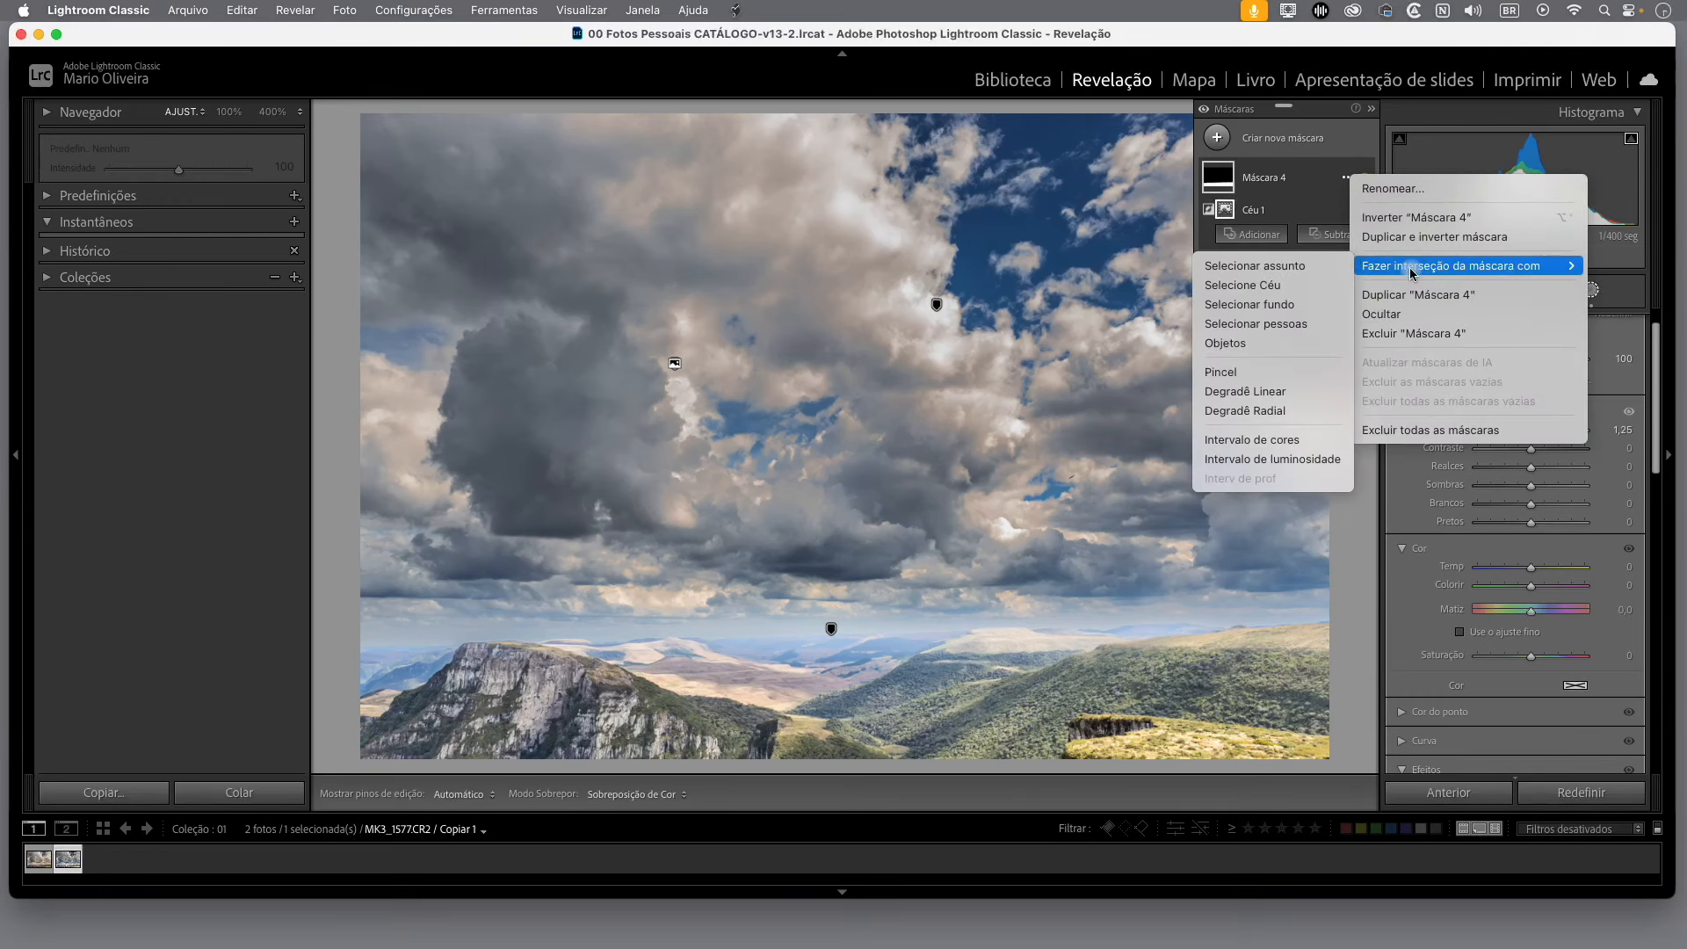
click(1269, 393)
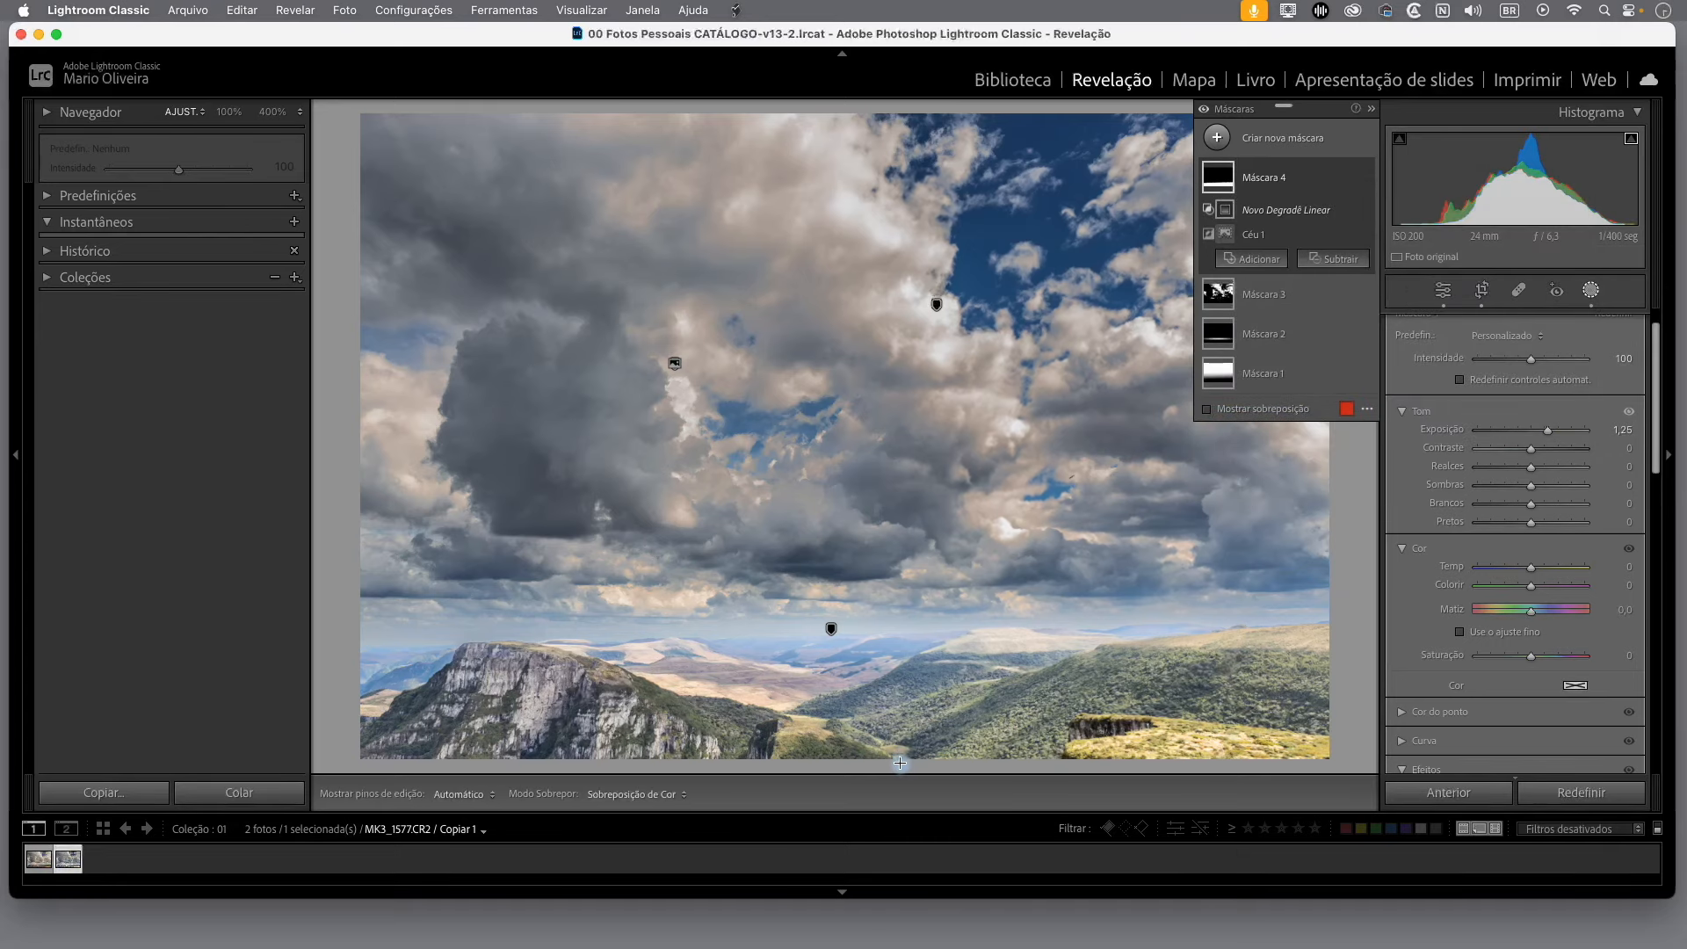
drag(900, 761, 898, 598)
drag(900, 680, 899, 670)
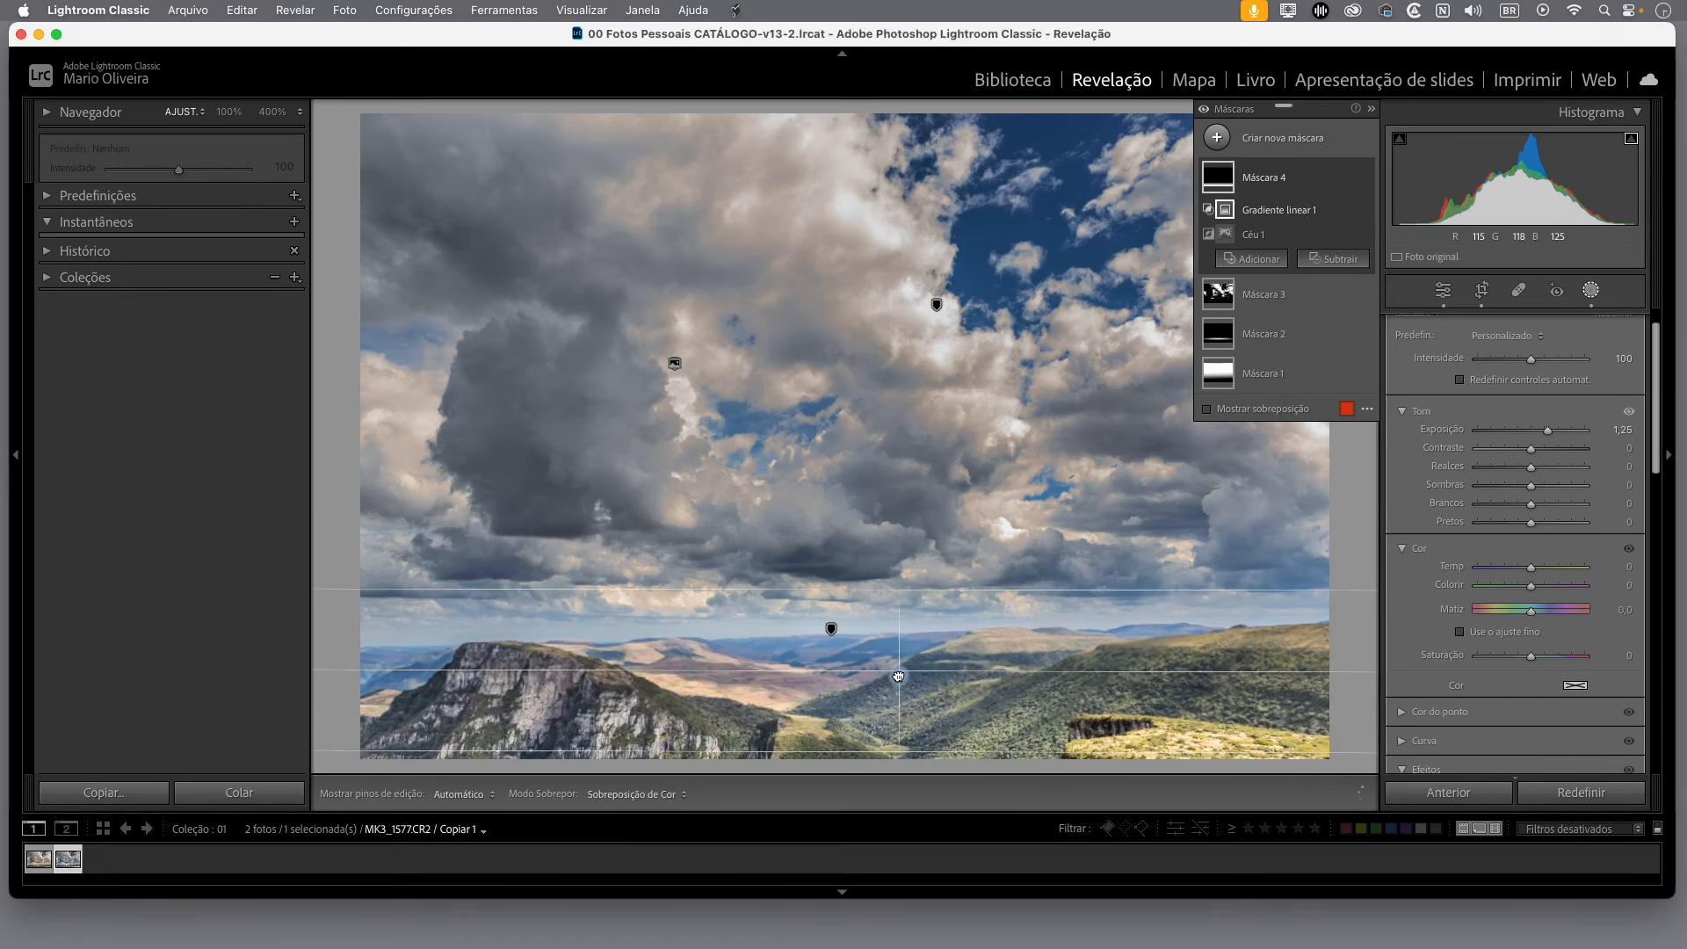
drag(900, 590, 900, 611)
drag(901, 675, 893, 659)
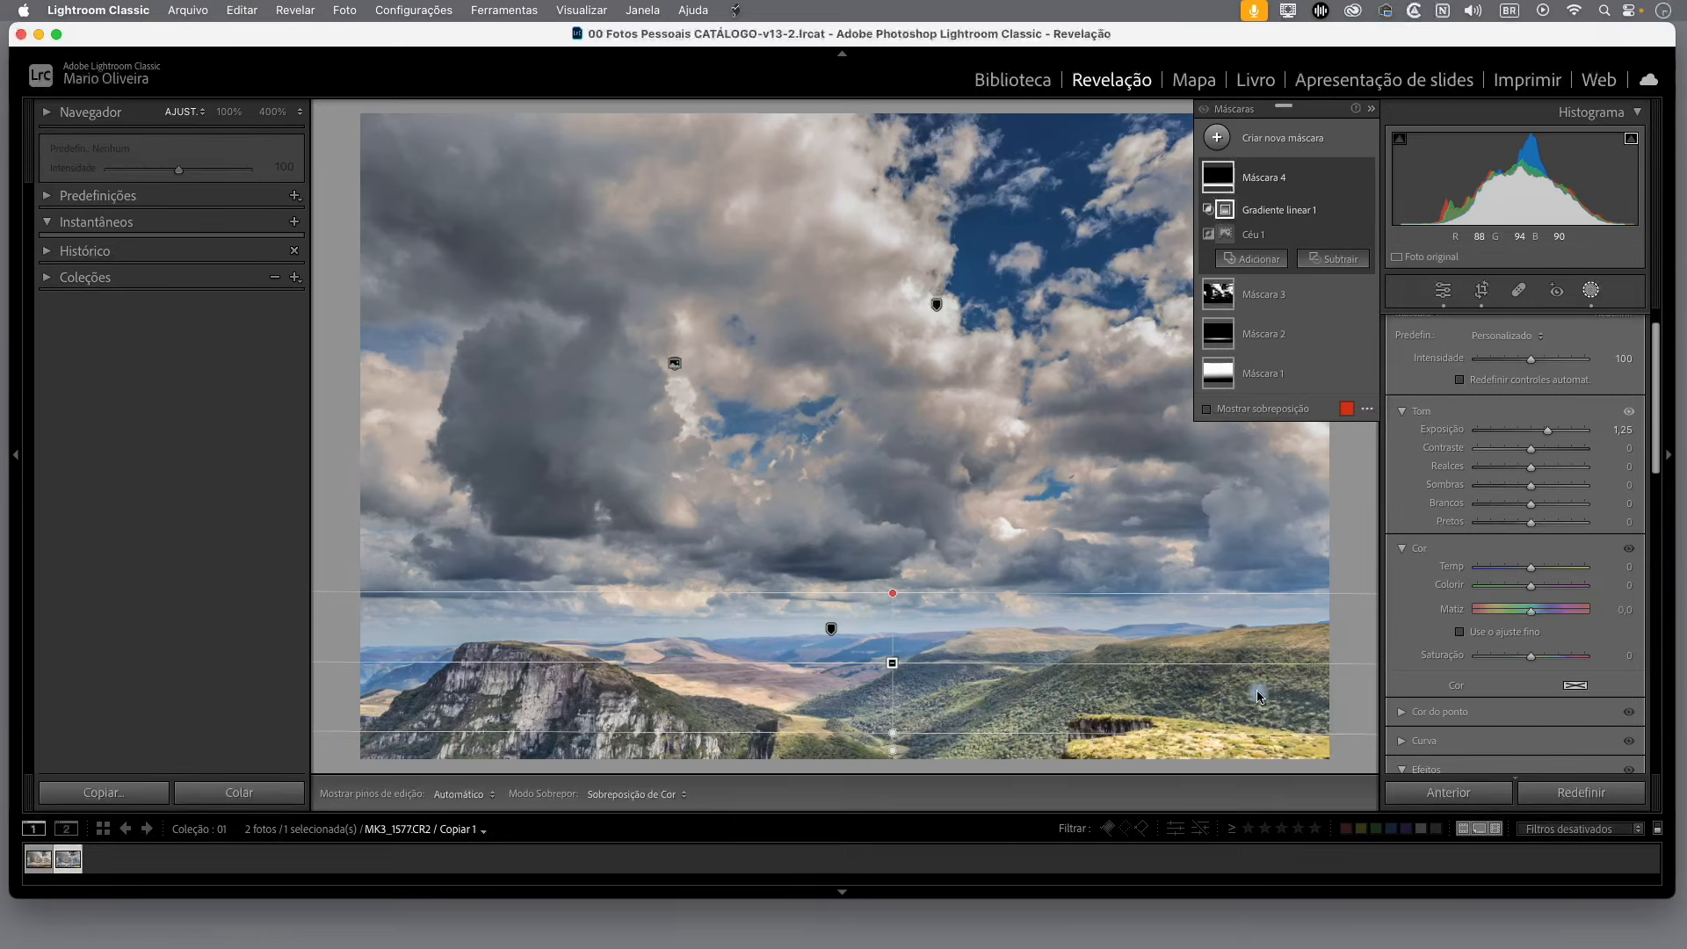
Step: Narrow the land mask's linear gradient around the horizon, shift it slightly and tilt it a little
drag(892, 593, 891, 611)
drag(895, 673, 876, 671)
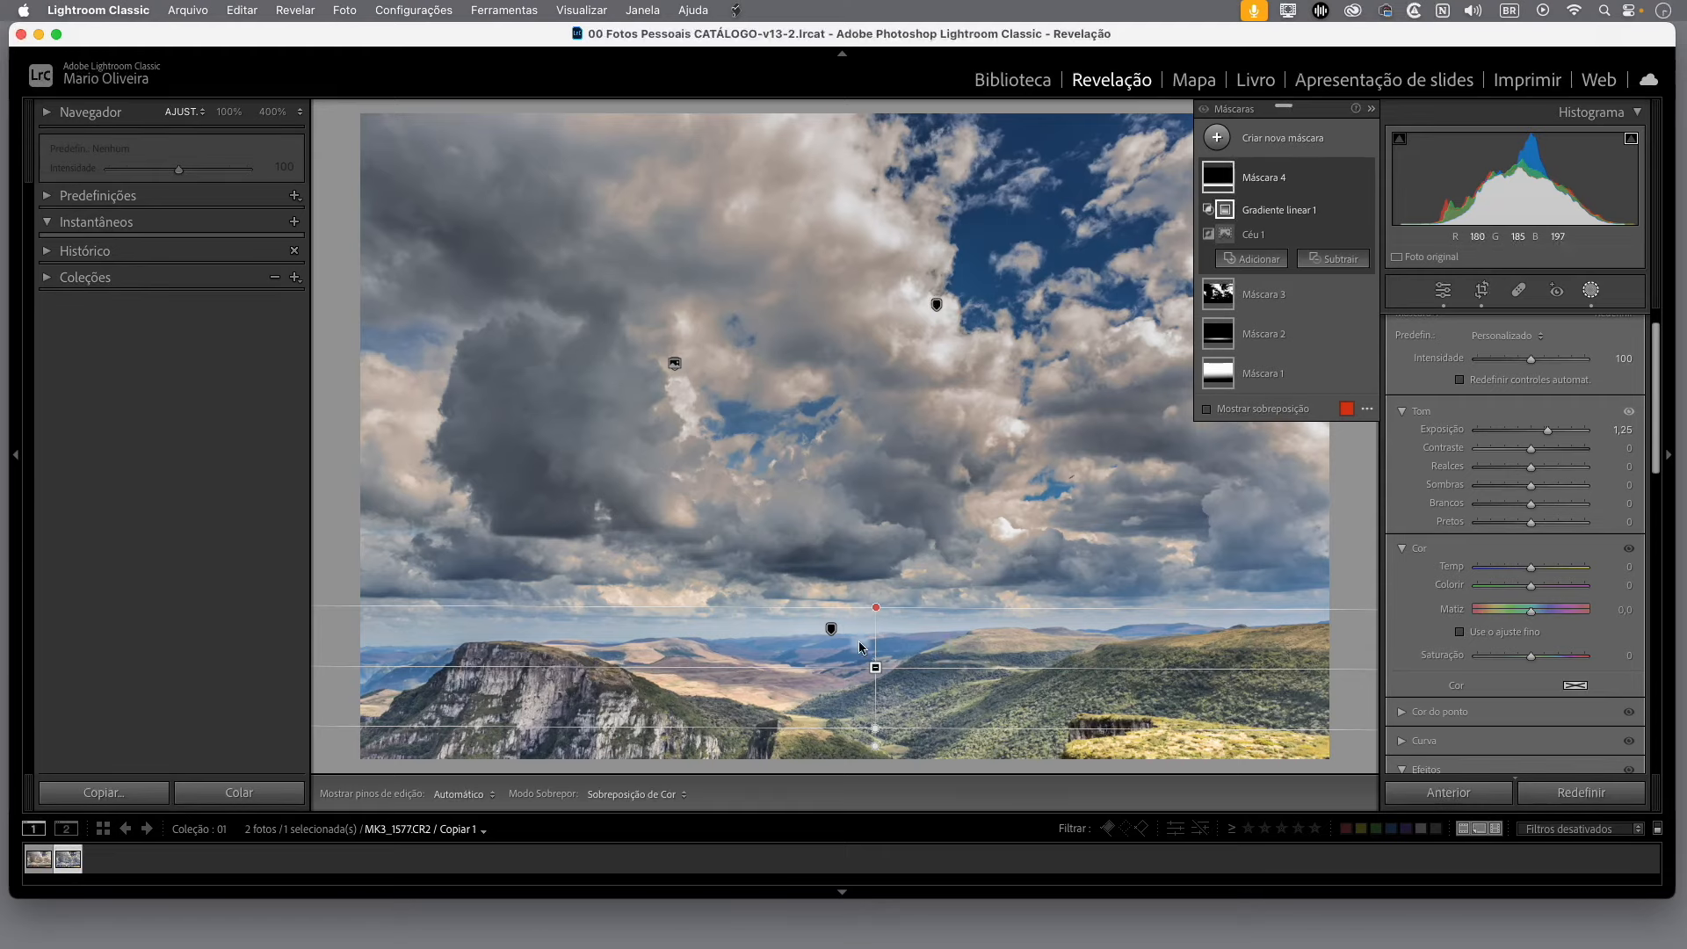
mouse_move(877, 665)
drag(876, 607, 873, 663)
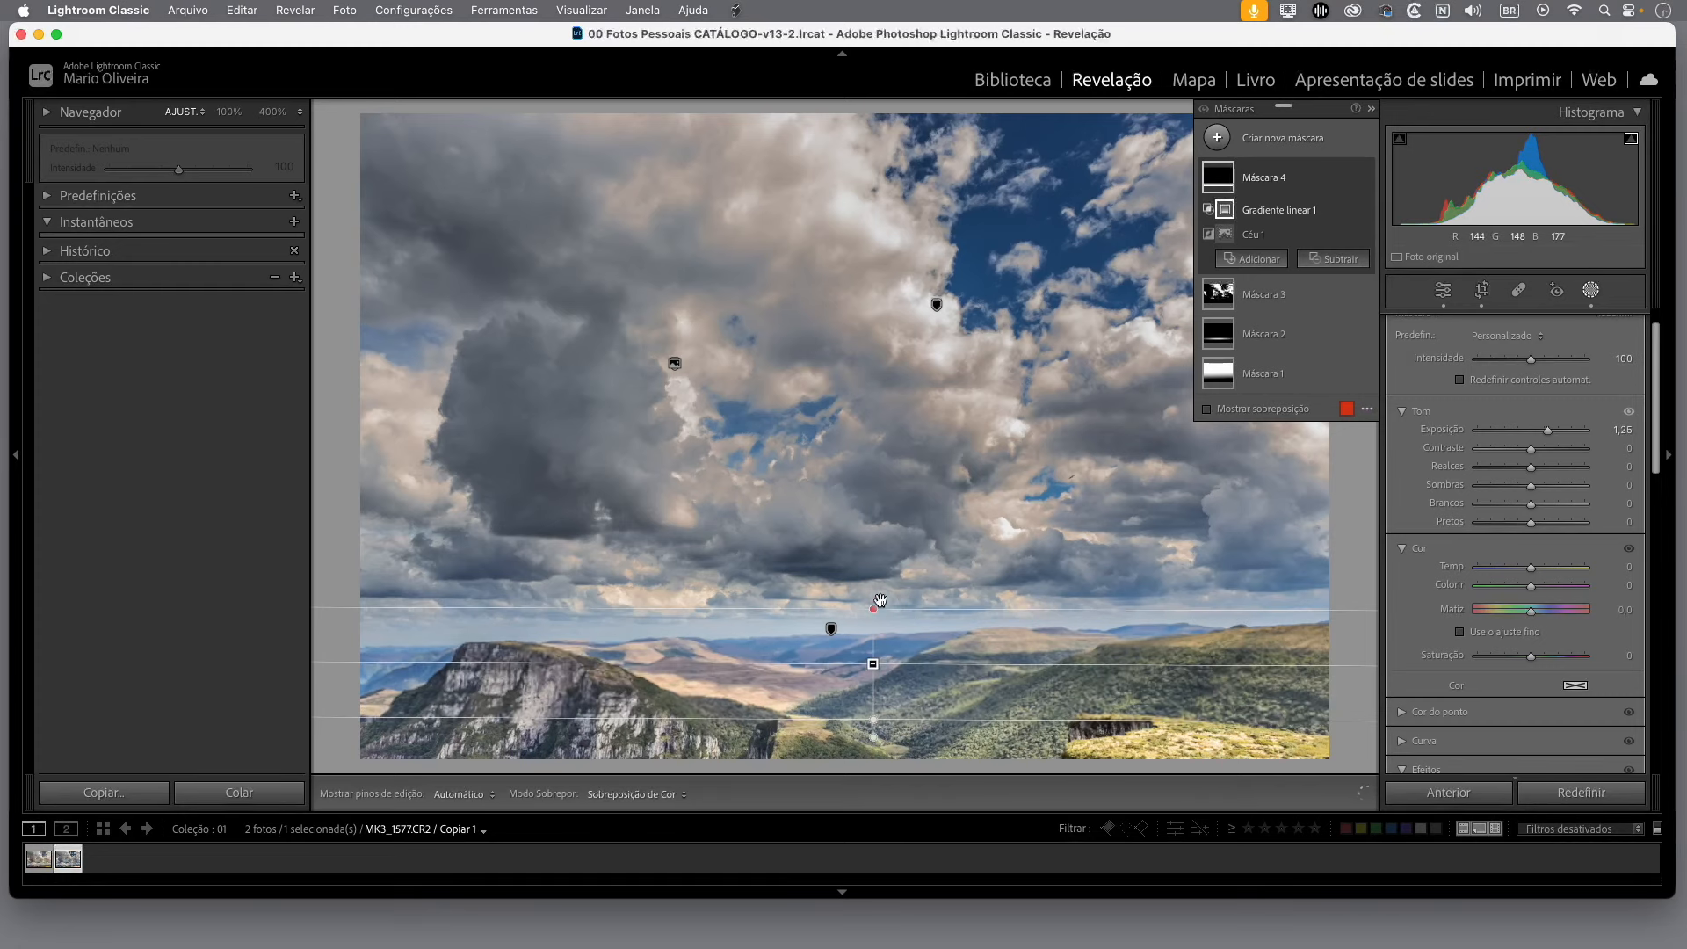
drag(874, 736, 877, 738)
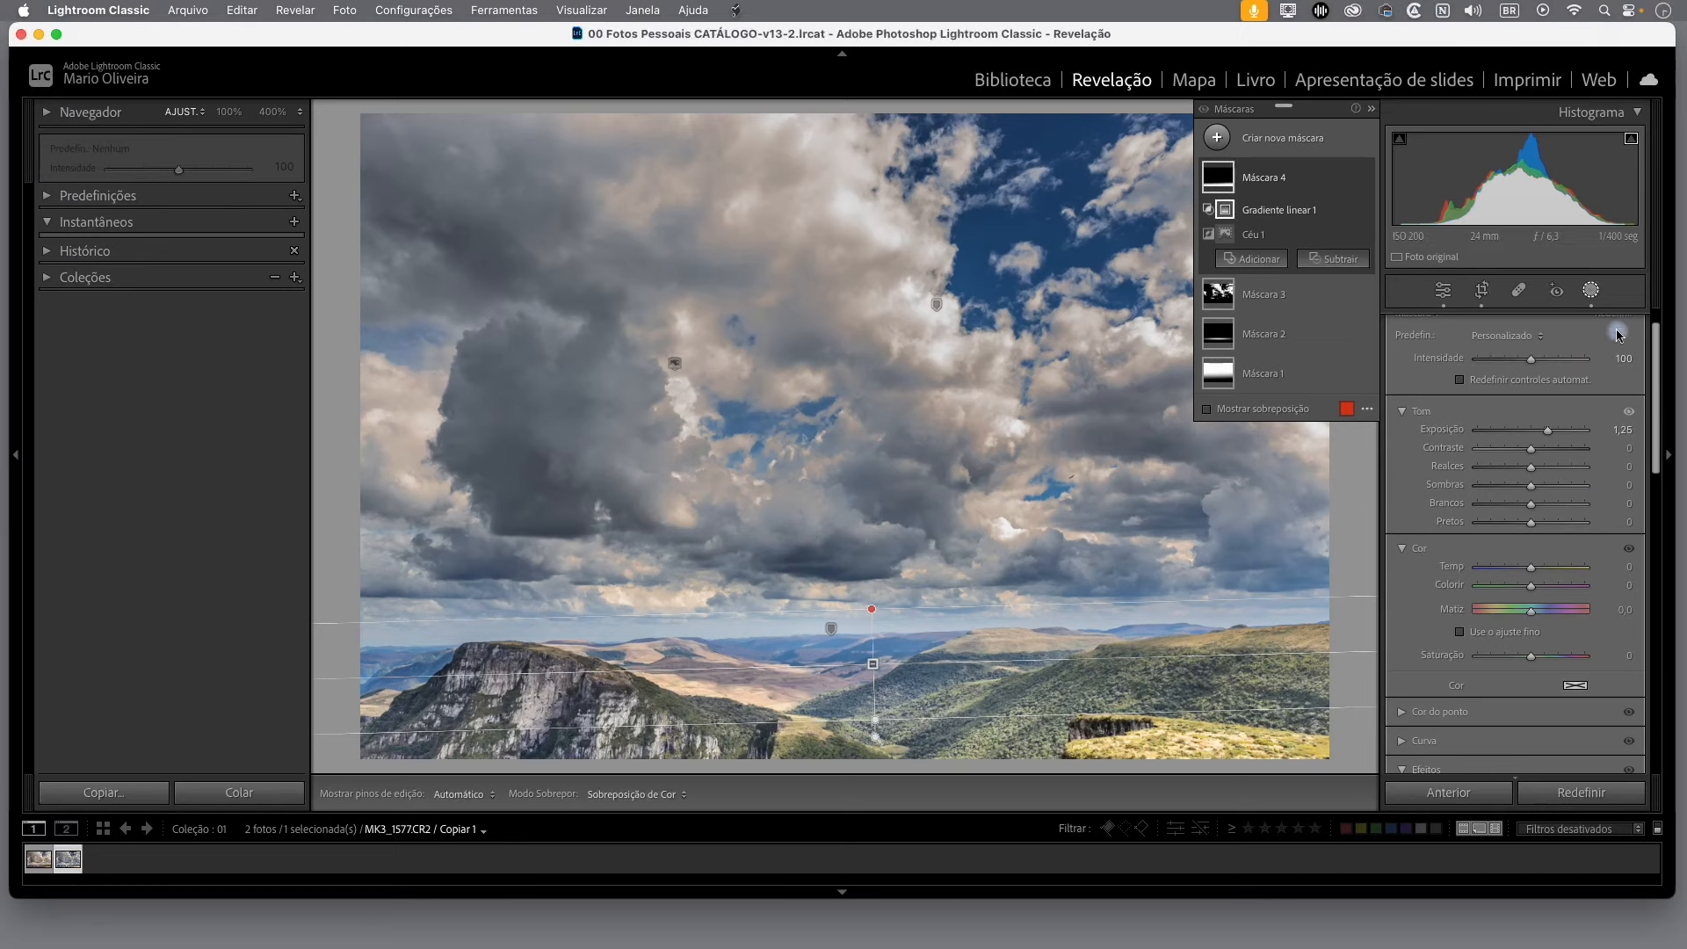
Step: Refine the land mask with Exposure 0.62, Shadows 100, Texture 27 and Temp 12
drag(1550, 432, 1543, 433)
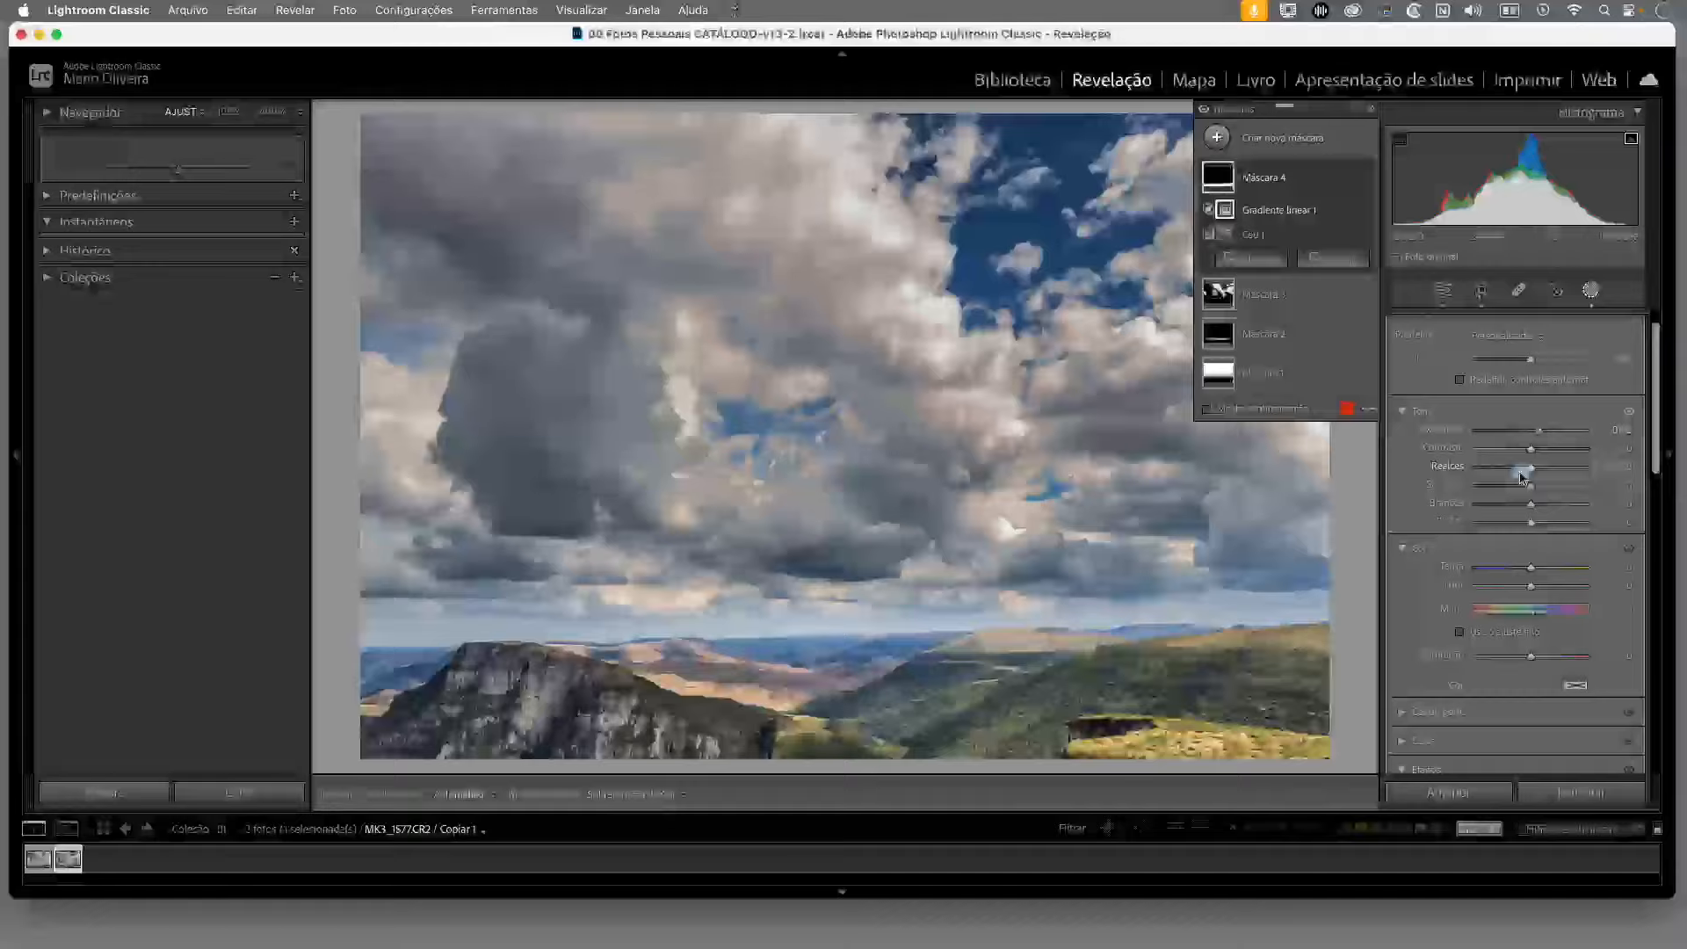
drag(1545, 495, 1593, 489)
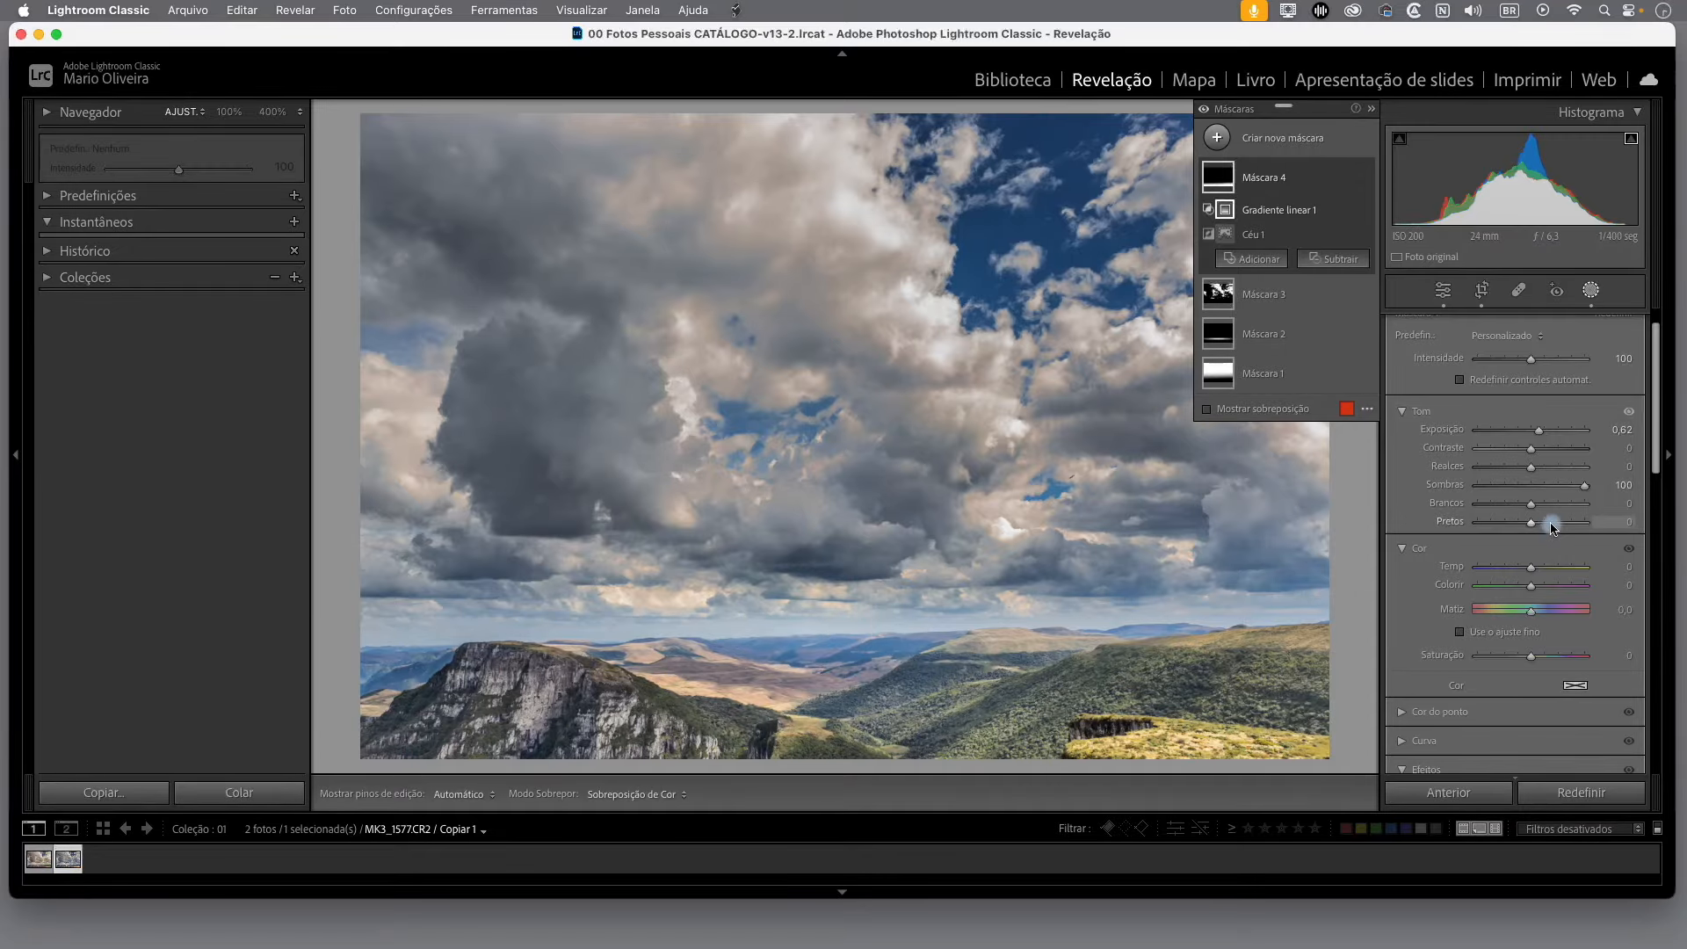
drag(1659, 393, 1661, 461)
drag(1534, 593, 1545, 600)
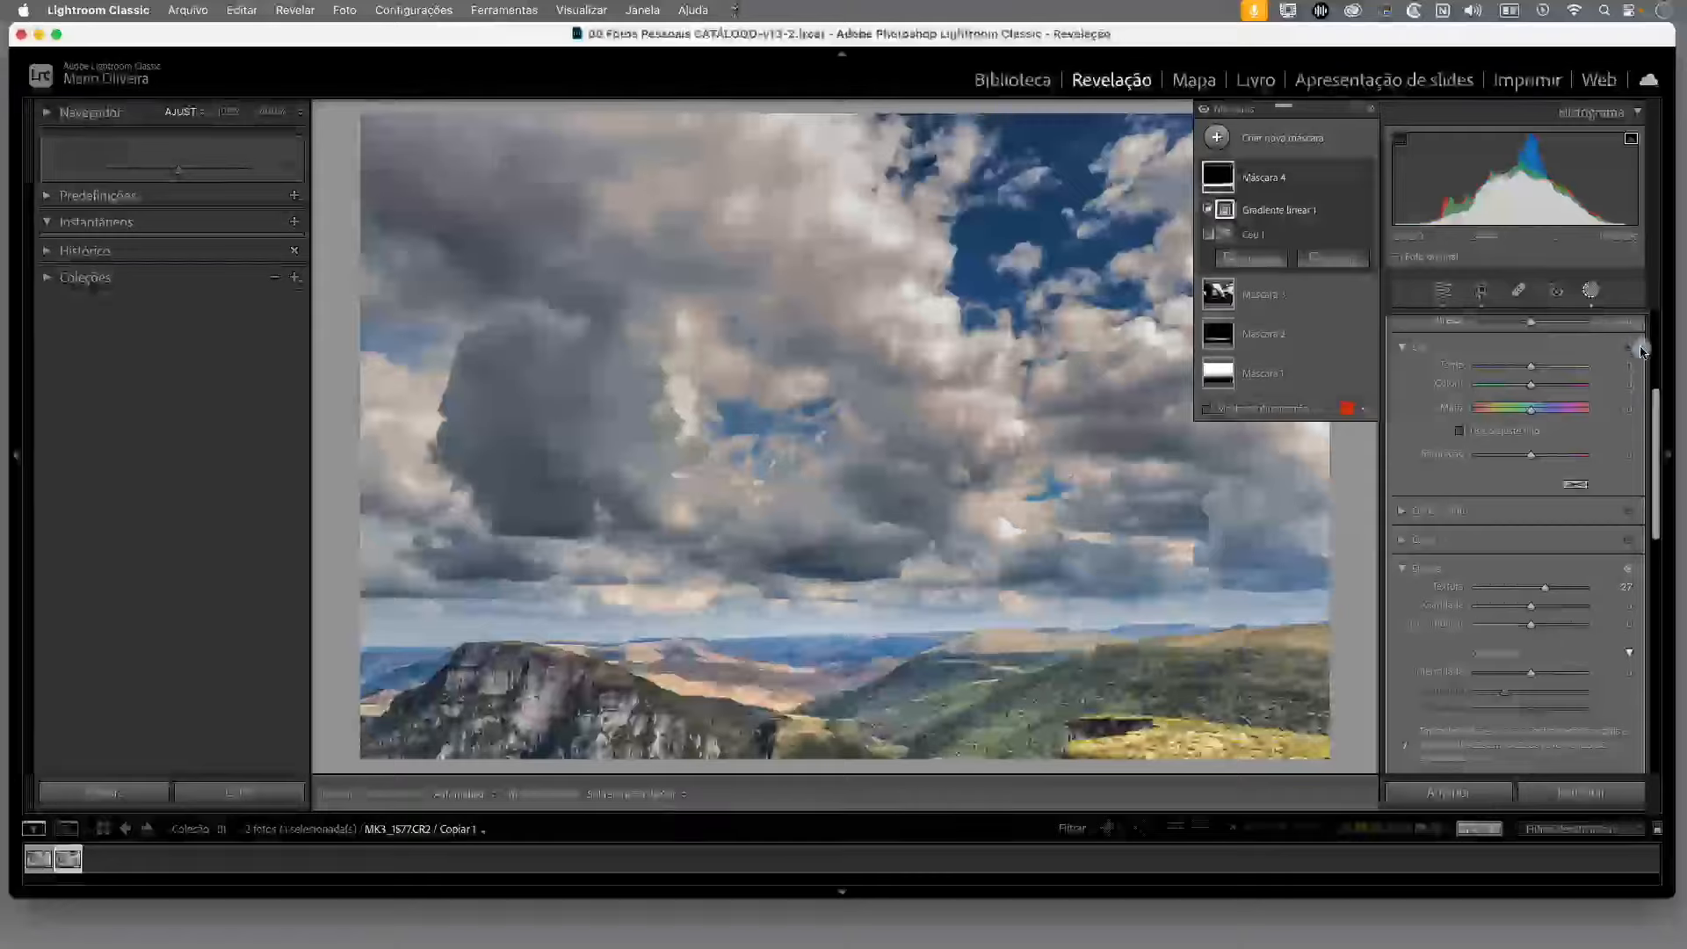
drag(1534, 373, 1540, 375)
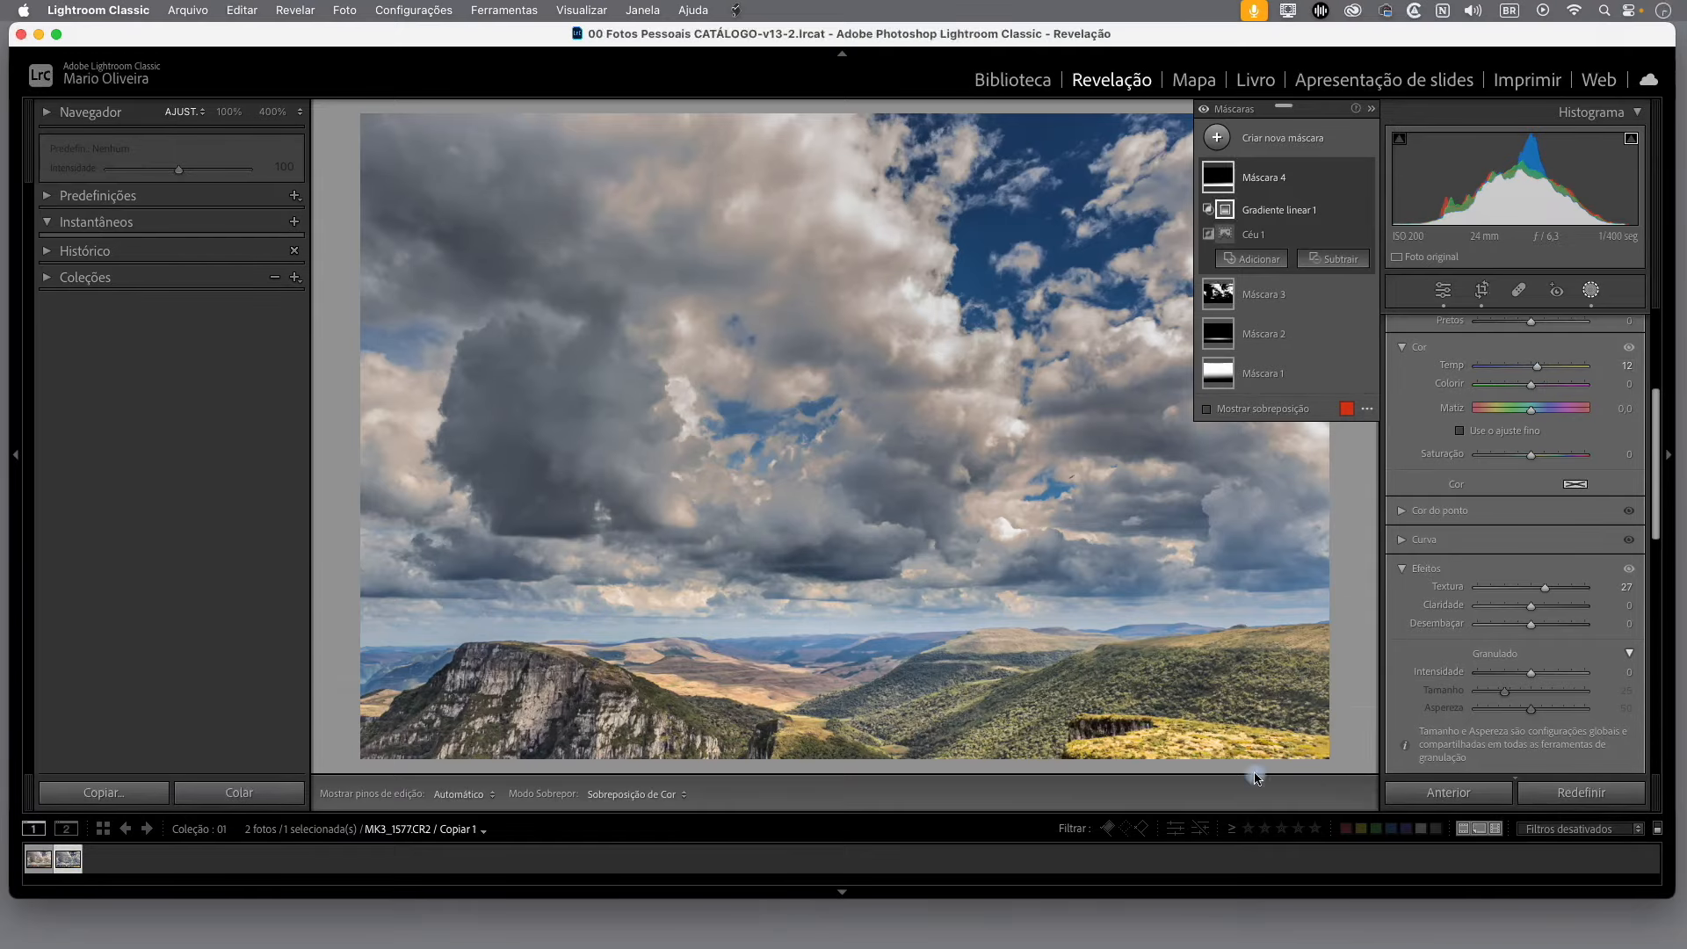
Step: Warm the land mask with tone curves, lowering the blue channel from input 186 to output 177 and green from 182 to 178
drag(1657, 437, 1658, 438)
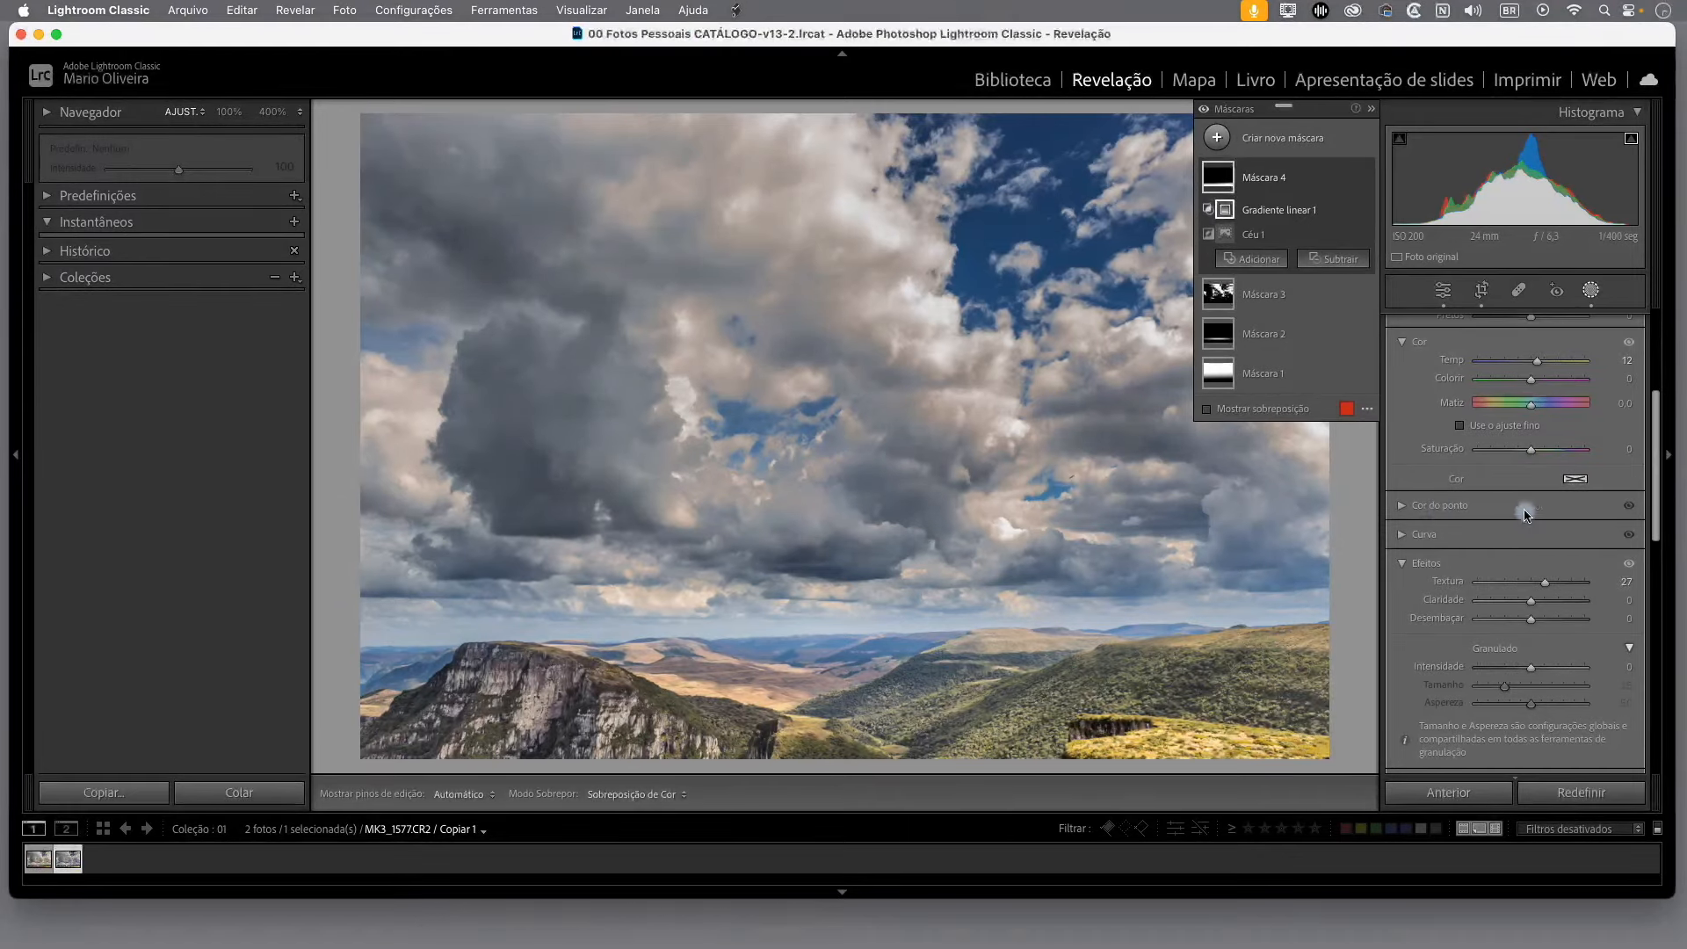
click(1406, 535)
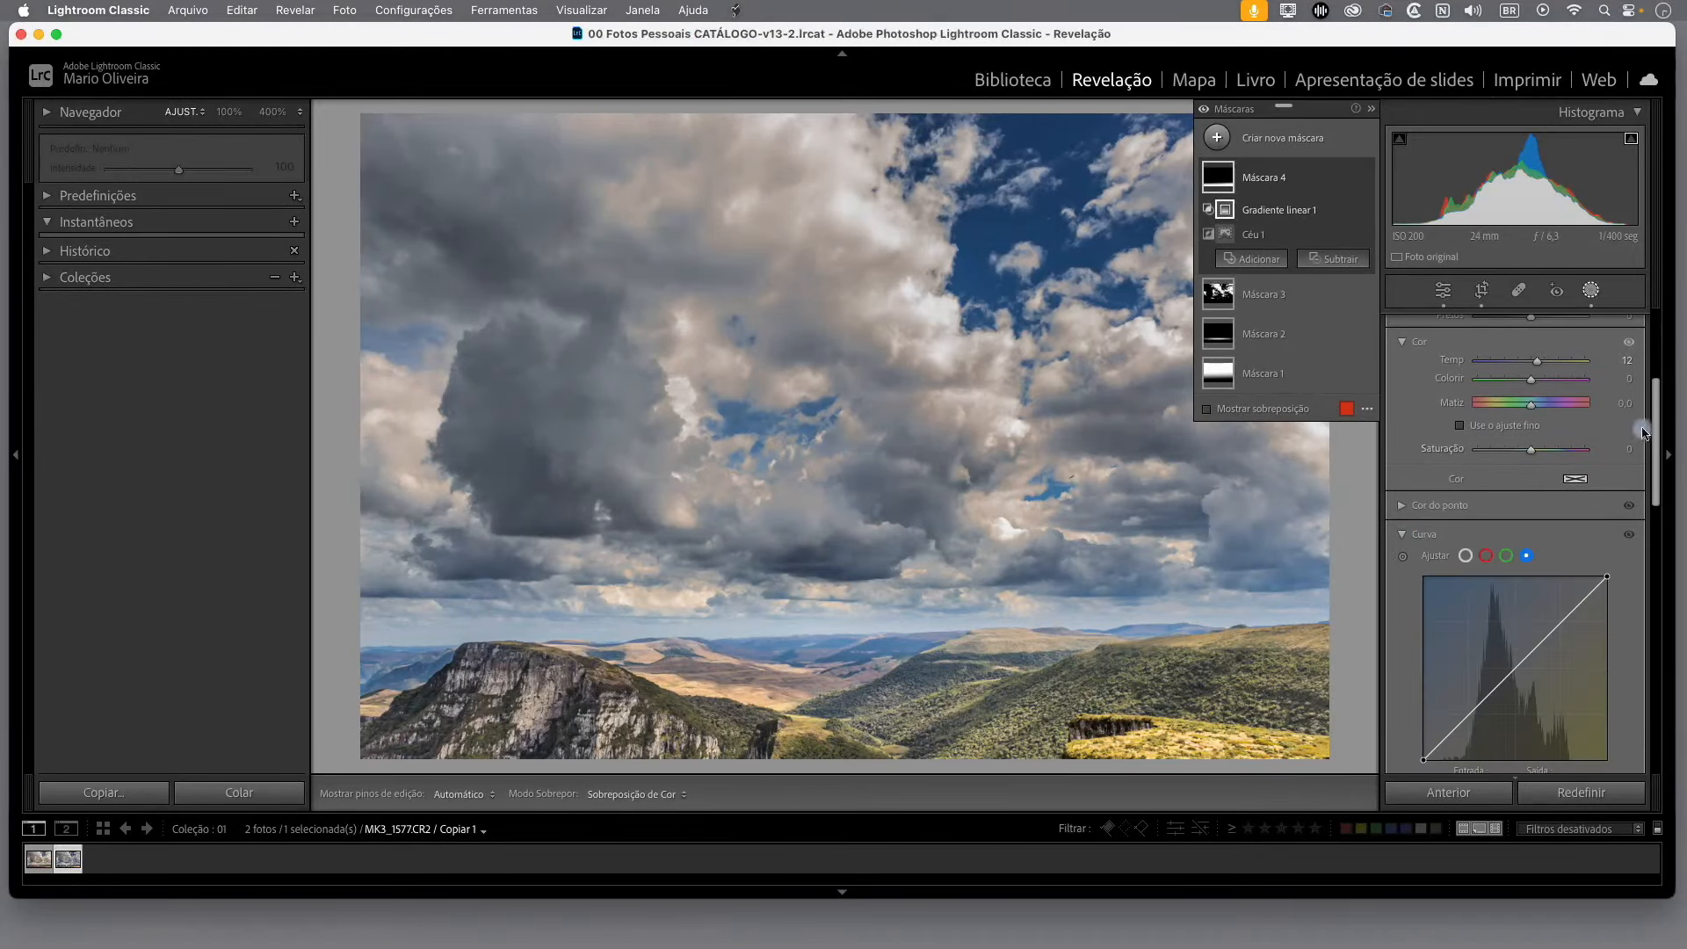
drag(1656, 405, 1656, 417)
drag(1558, 582, 1560, 593)
key(shift+w)
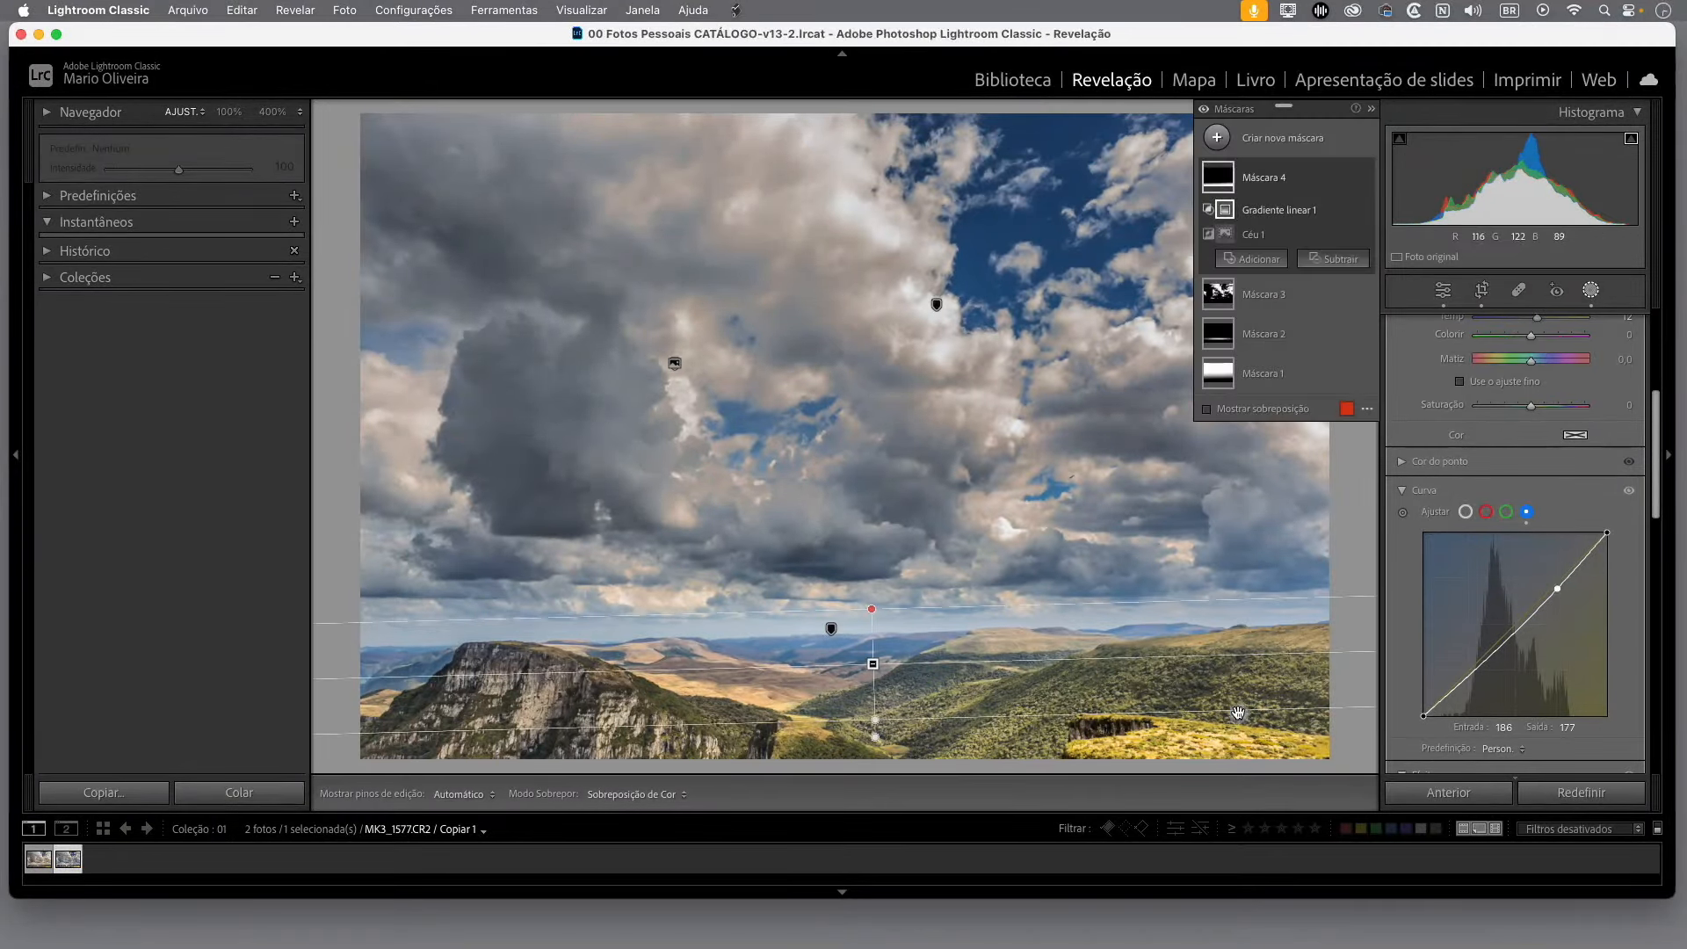
click(1506, 513)
drag(1558, 591, 1556, 592)
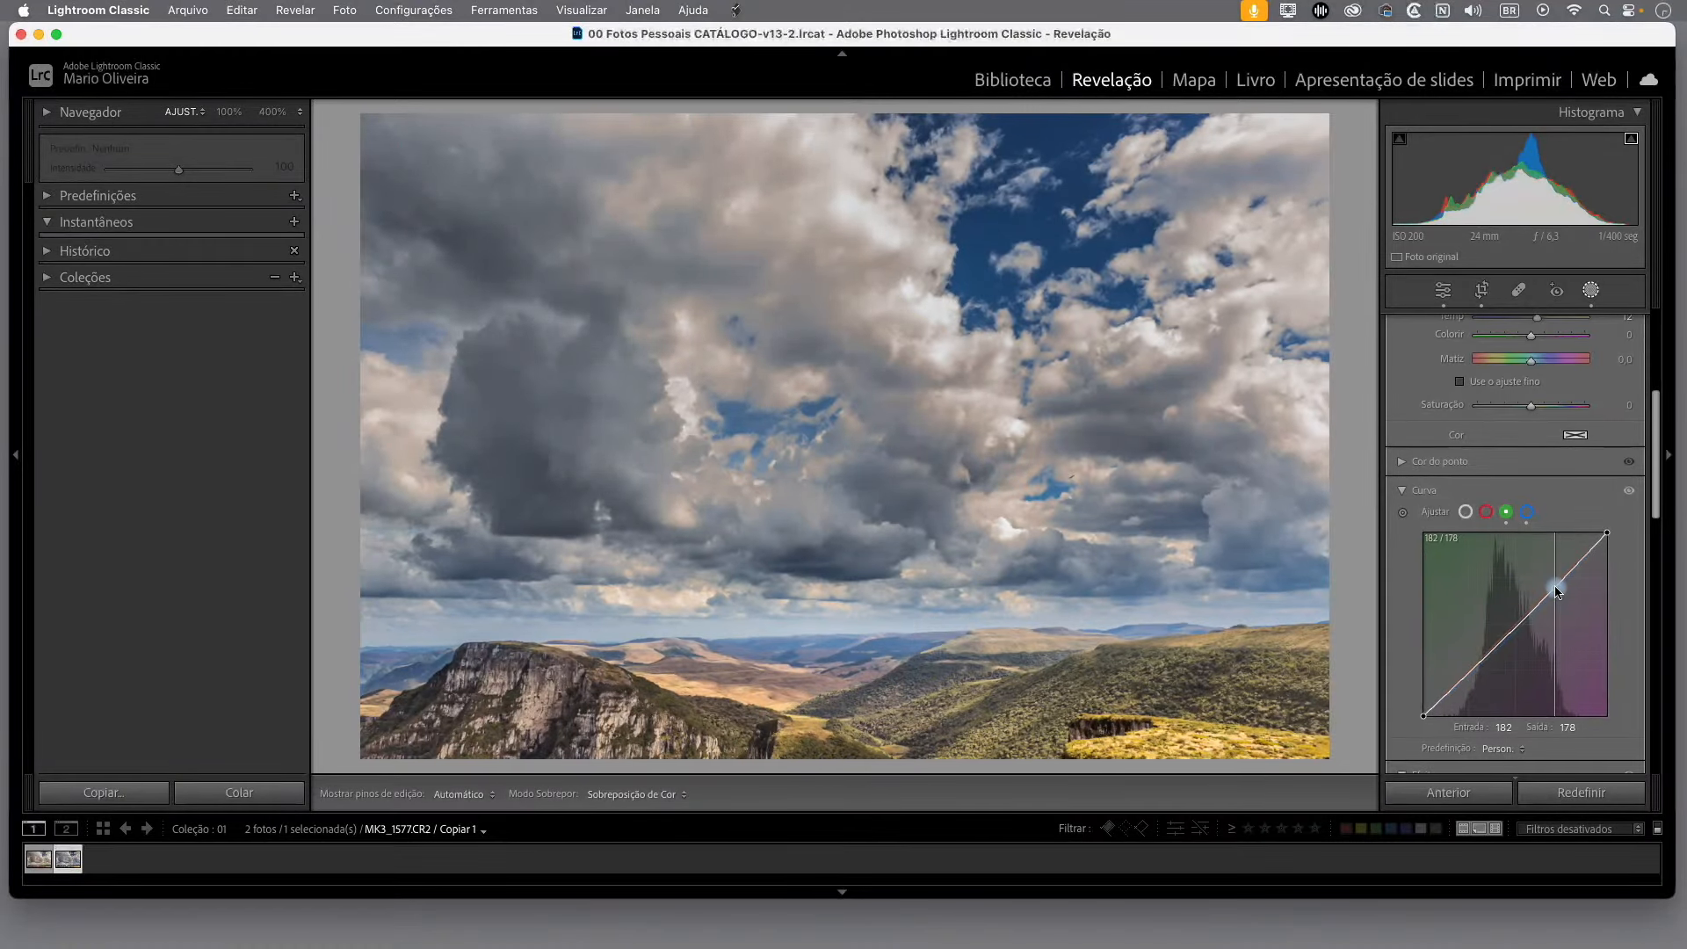
key(shift+w)
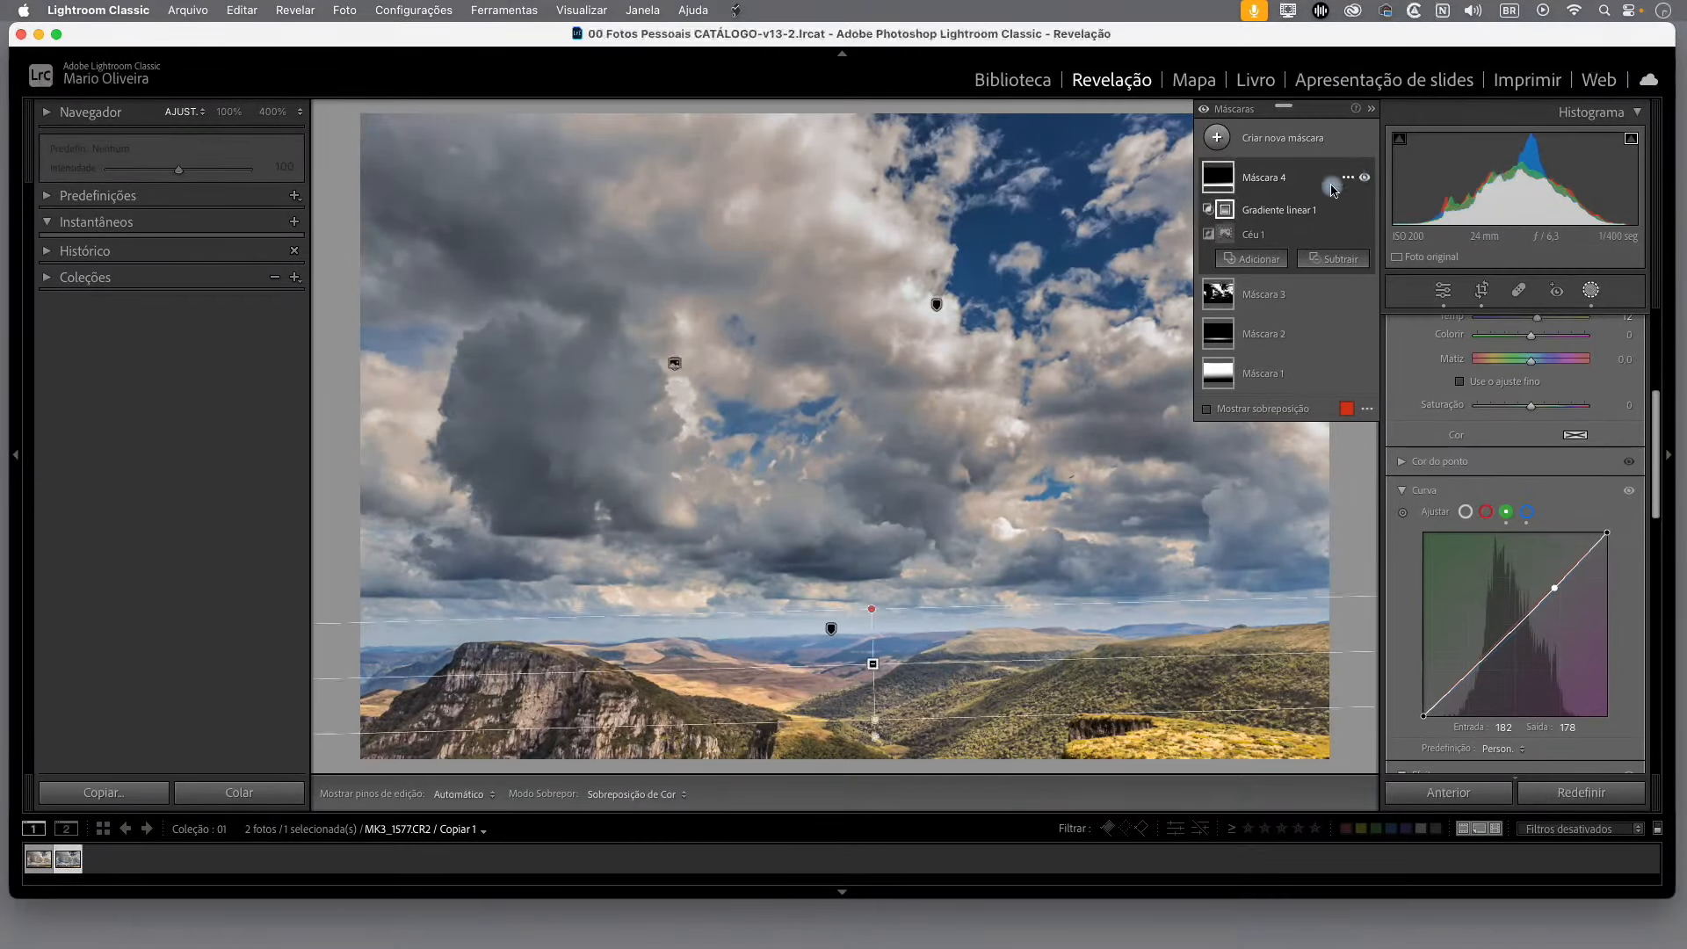
Step: Toggle Máscara 4 off and on to compare the land with and without its adjustments
click(1365, 178)
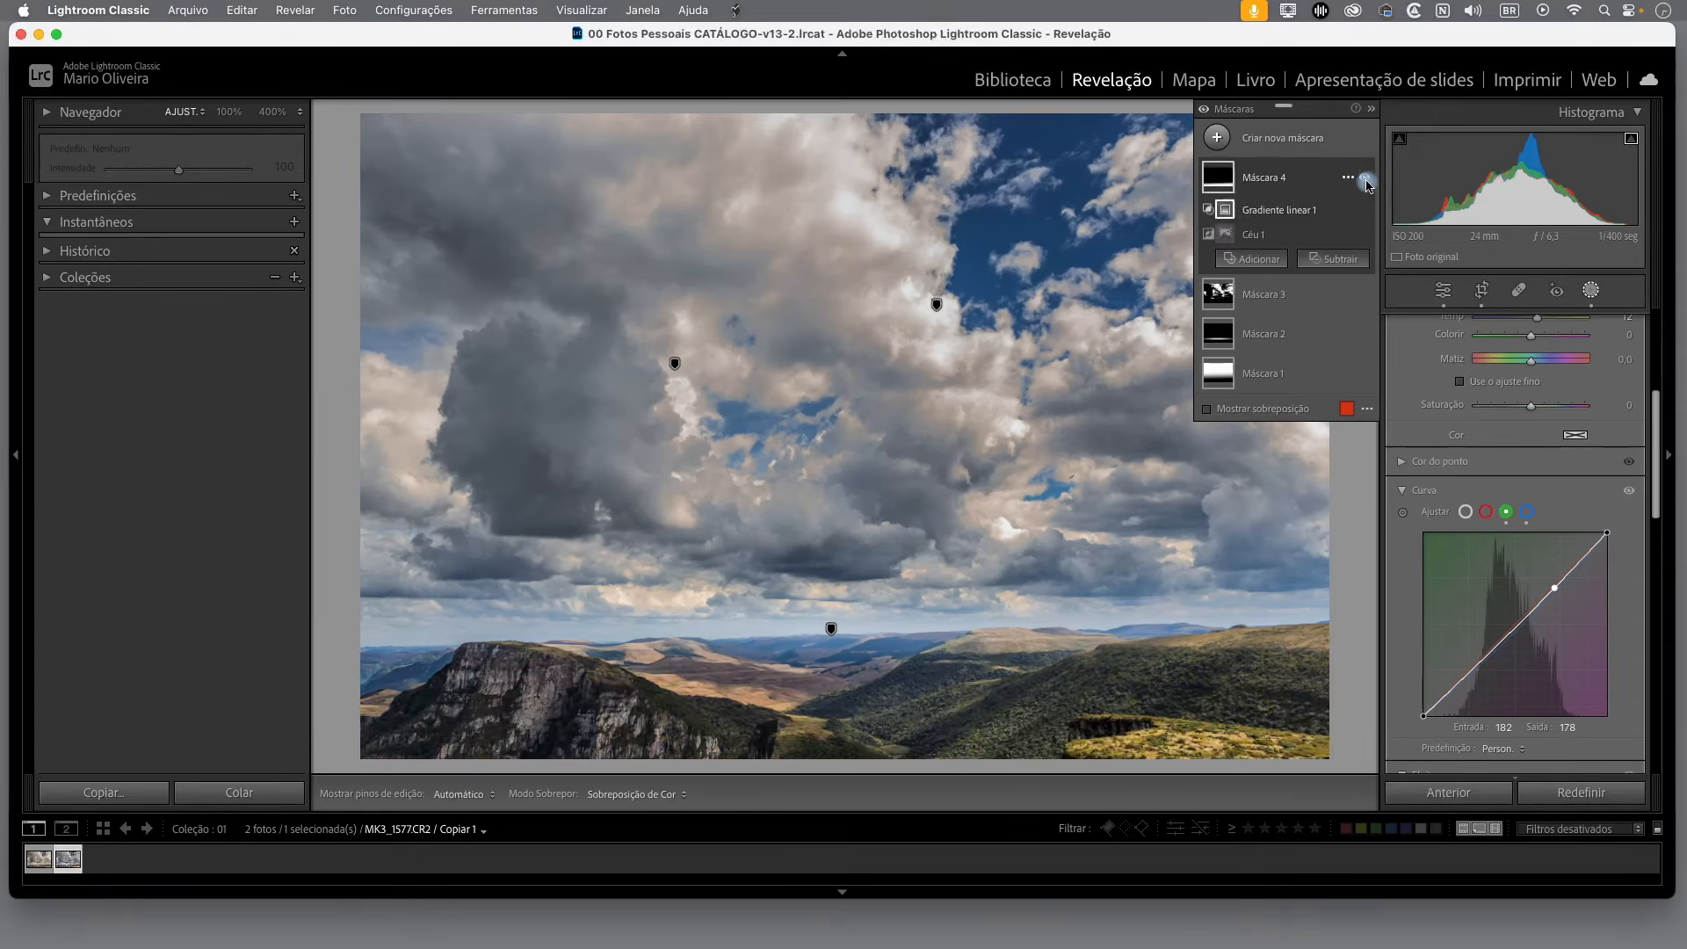
click(1366, 181)
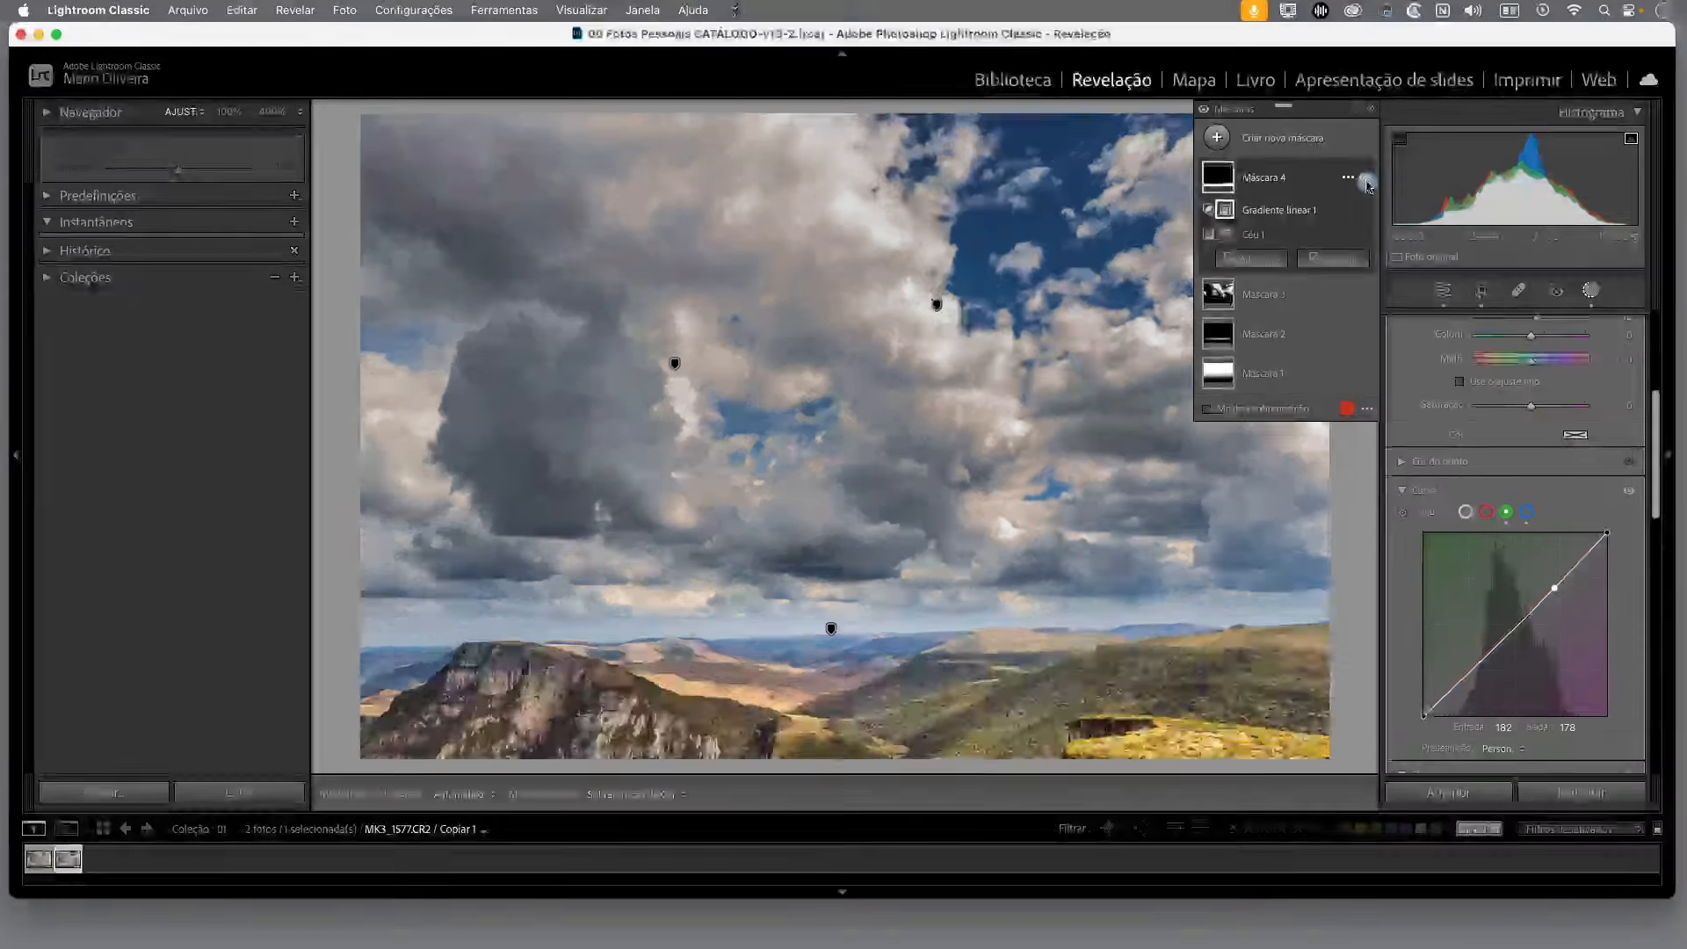
click(1366, 181)
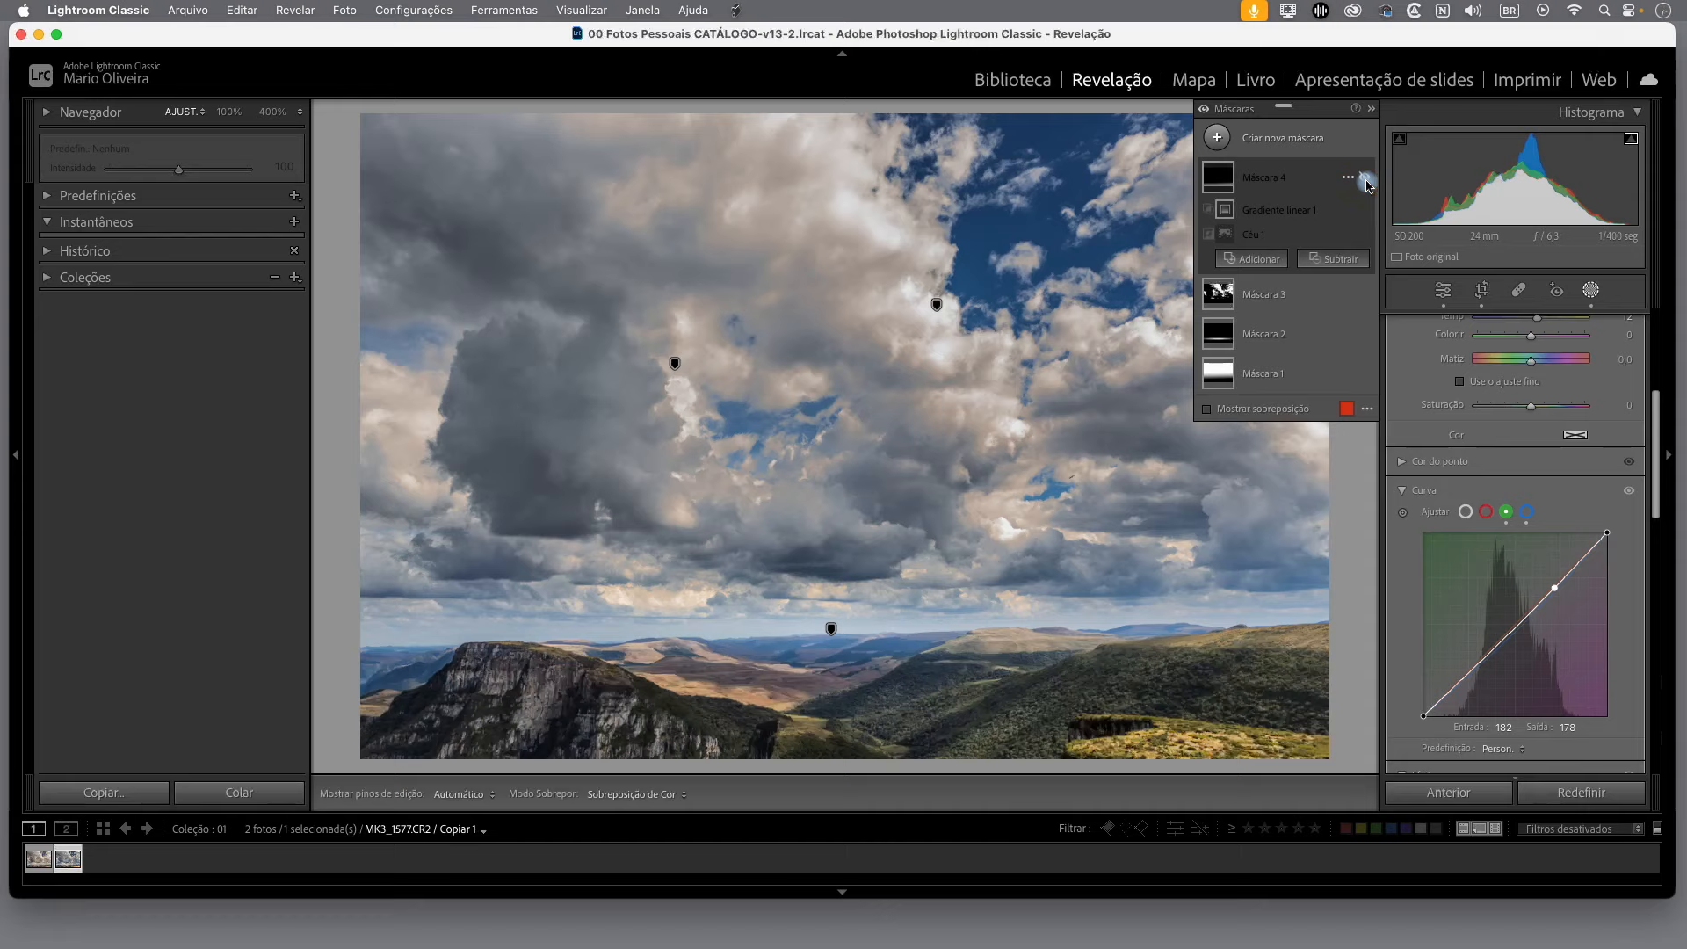
click(1367, 181)
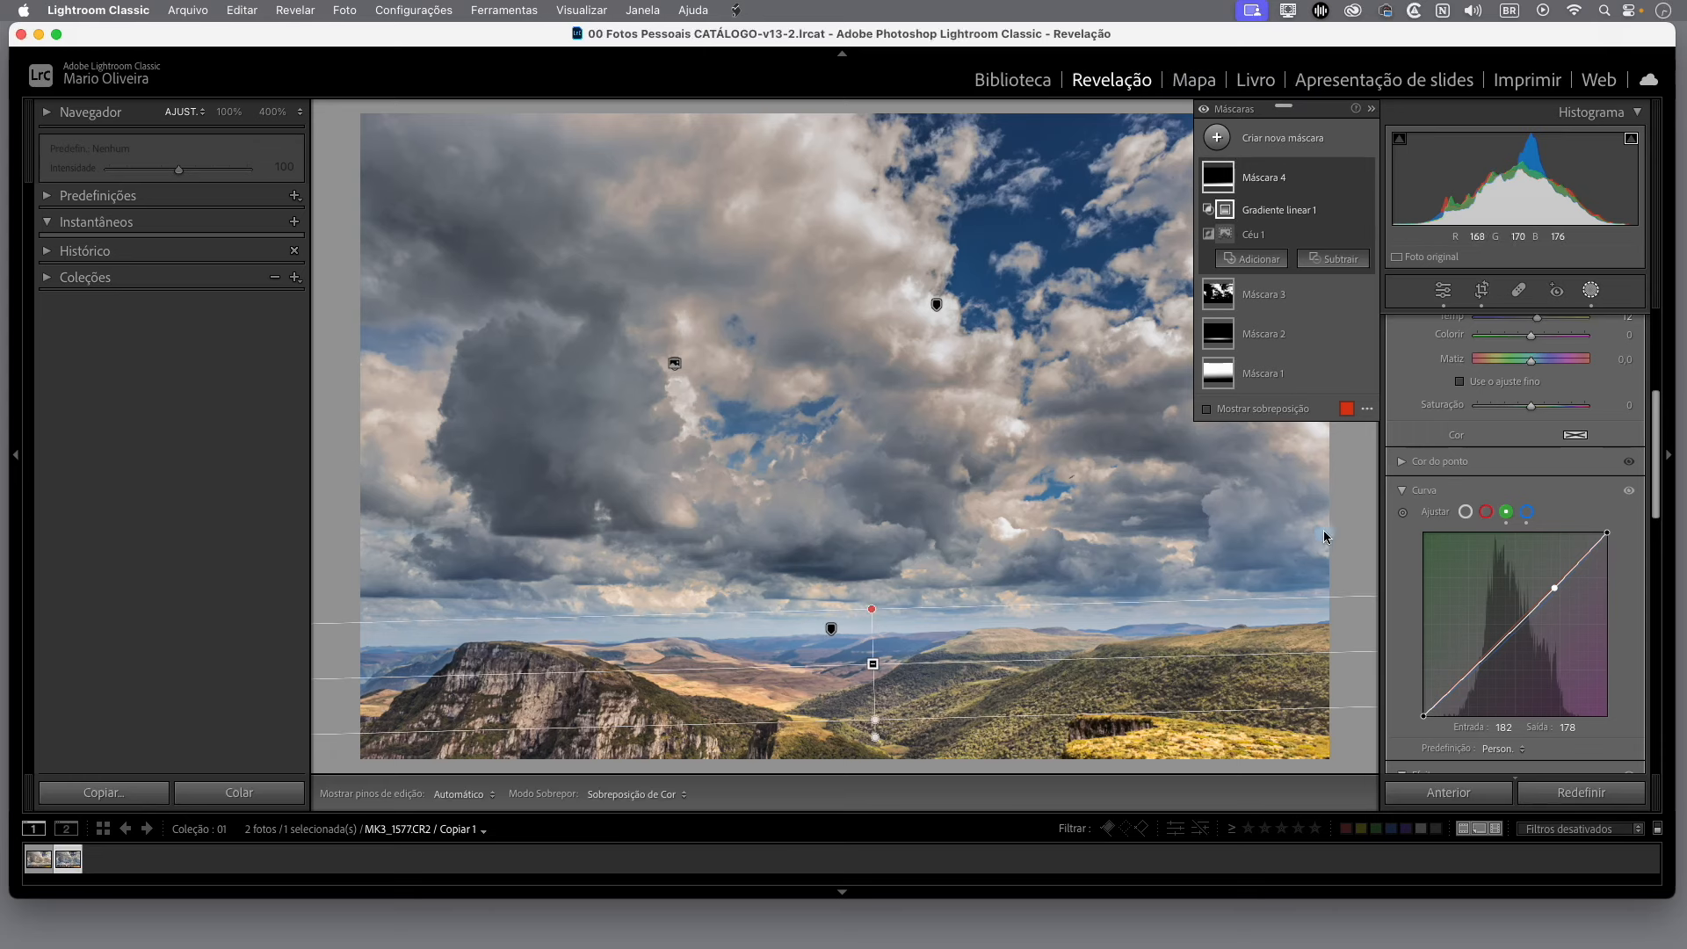
Step: Create a large radial gradient mask over the upper-right sky reaching down to the land, and move the mask list off the photo
click(1217, 138)
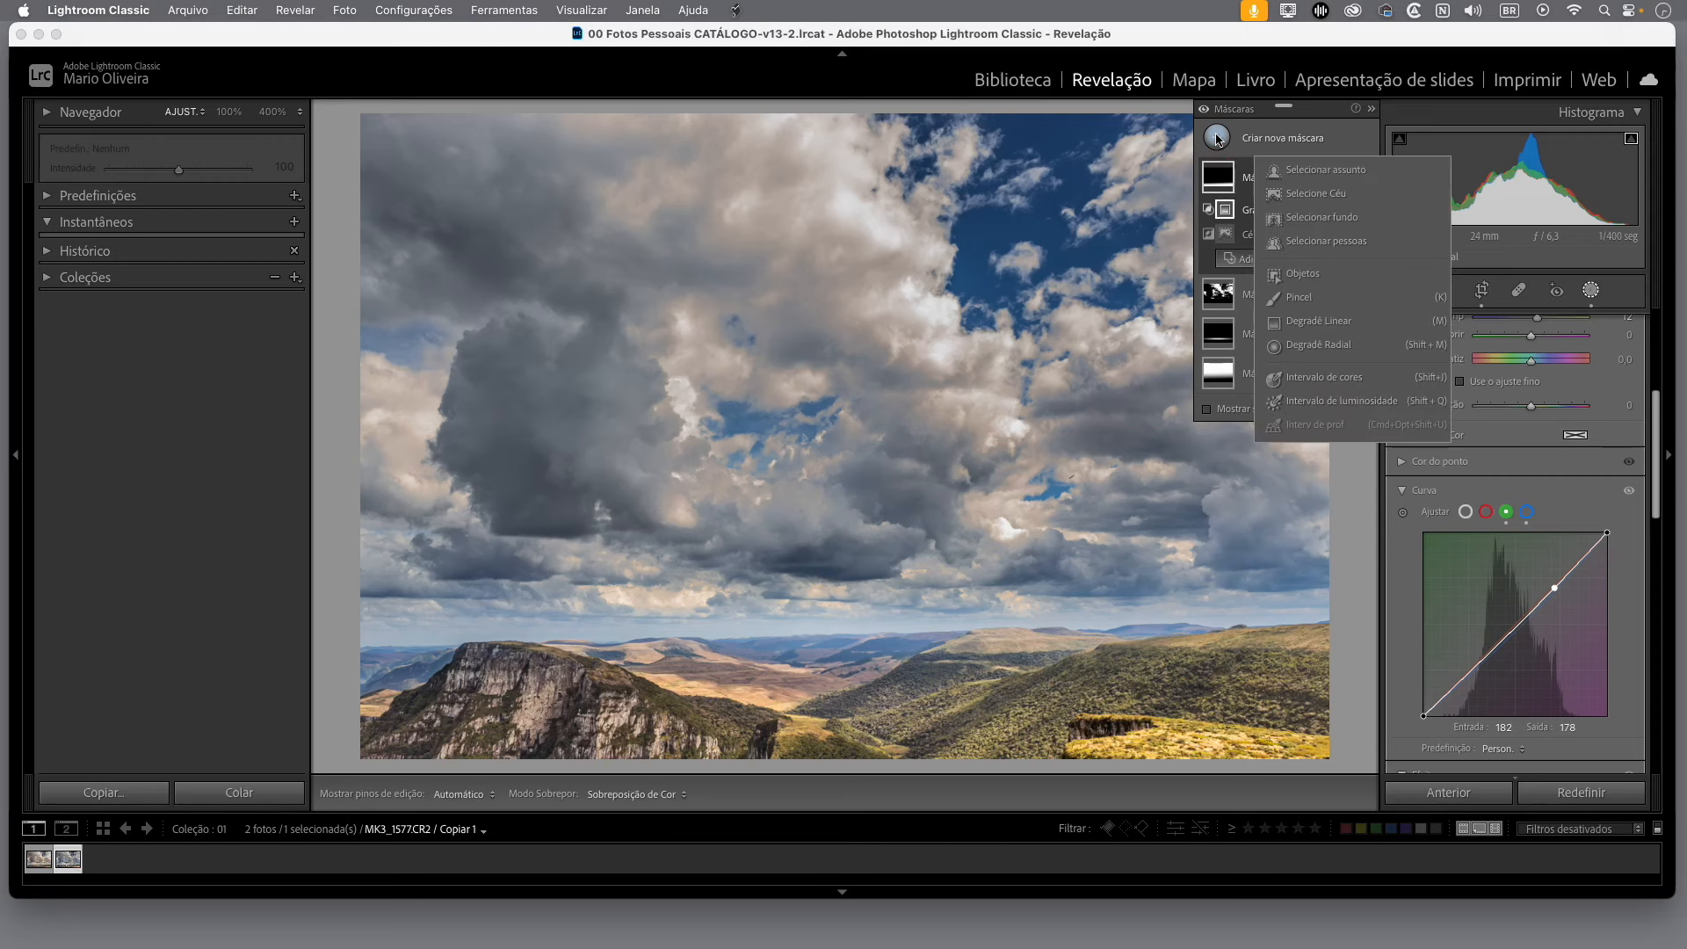
click(1344, 347)
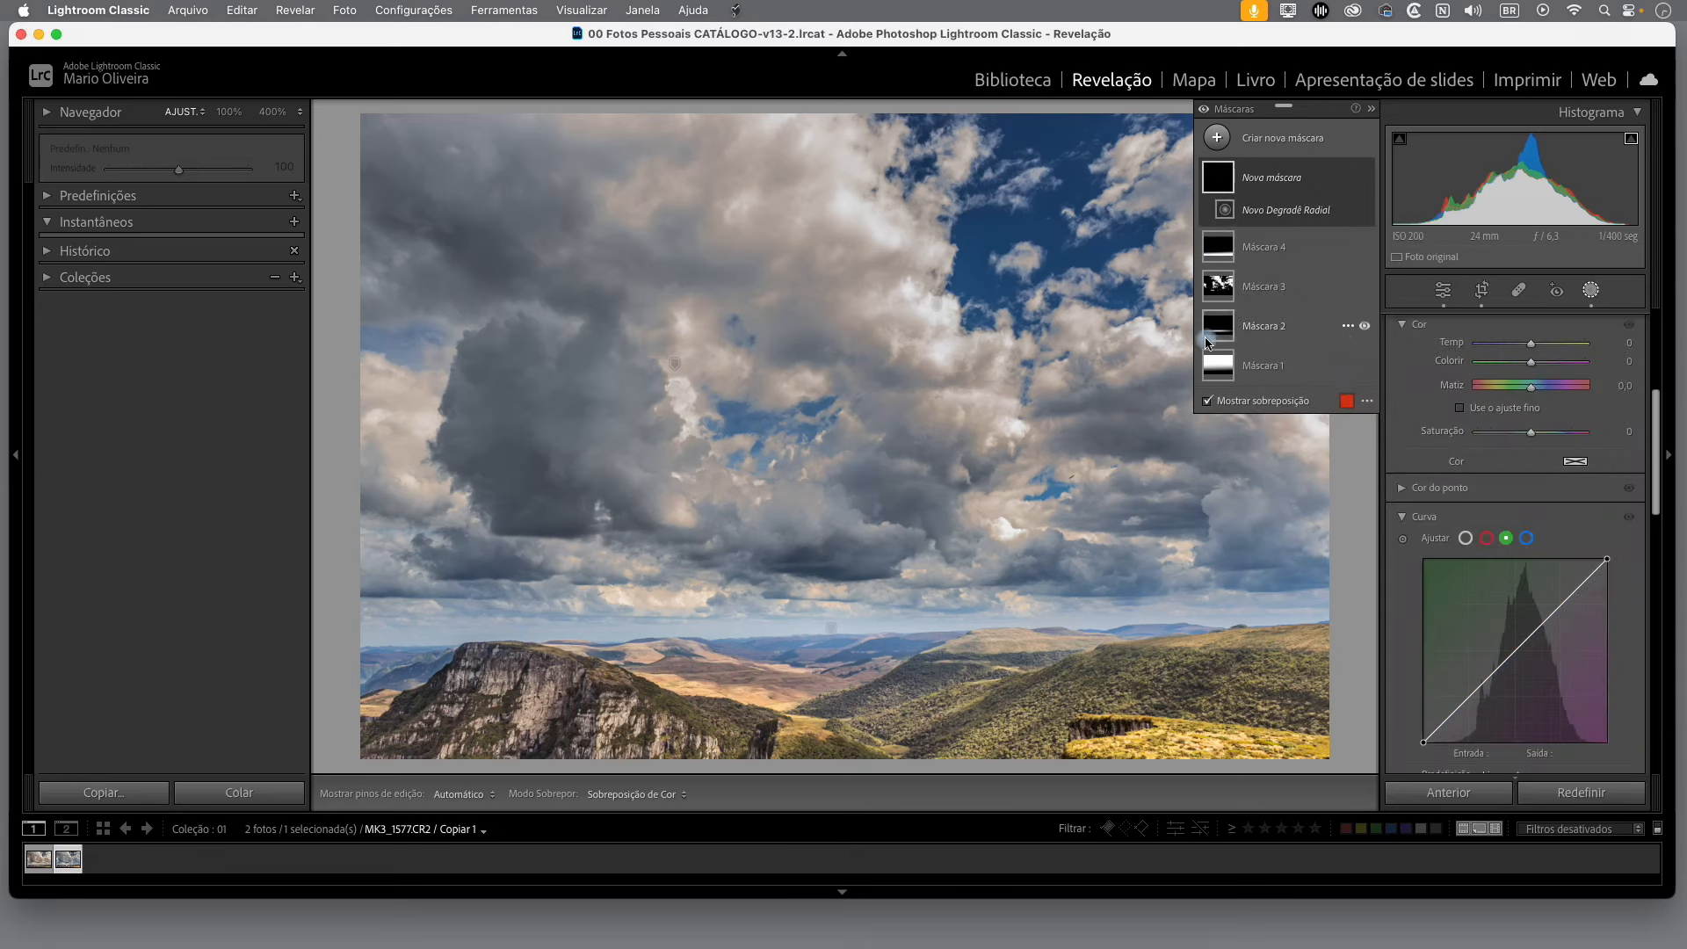
drag(1177, 211, 911, 496)
drag(1178, 211, 1176, 224)
drag(912, 239, 730, 293)
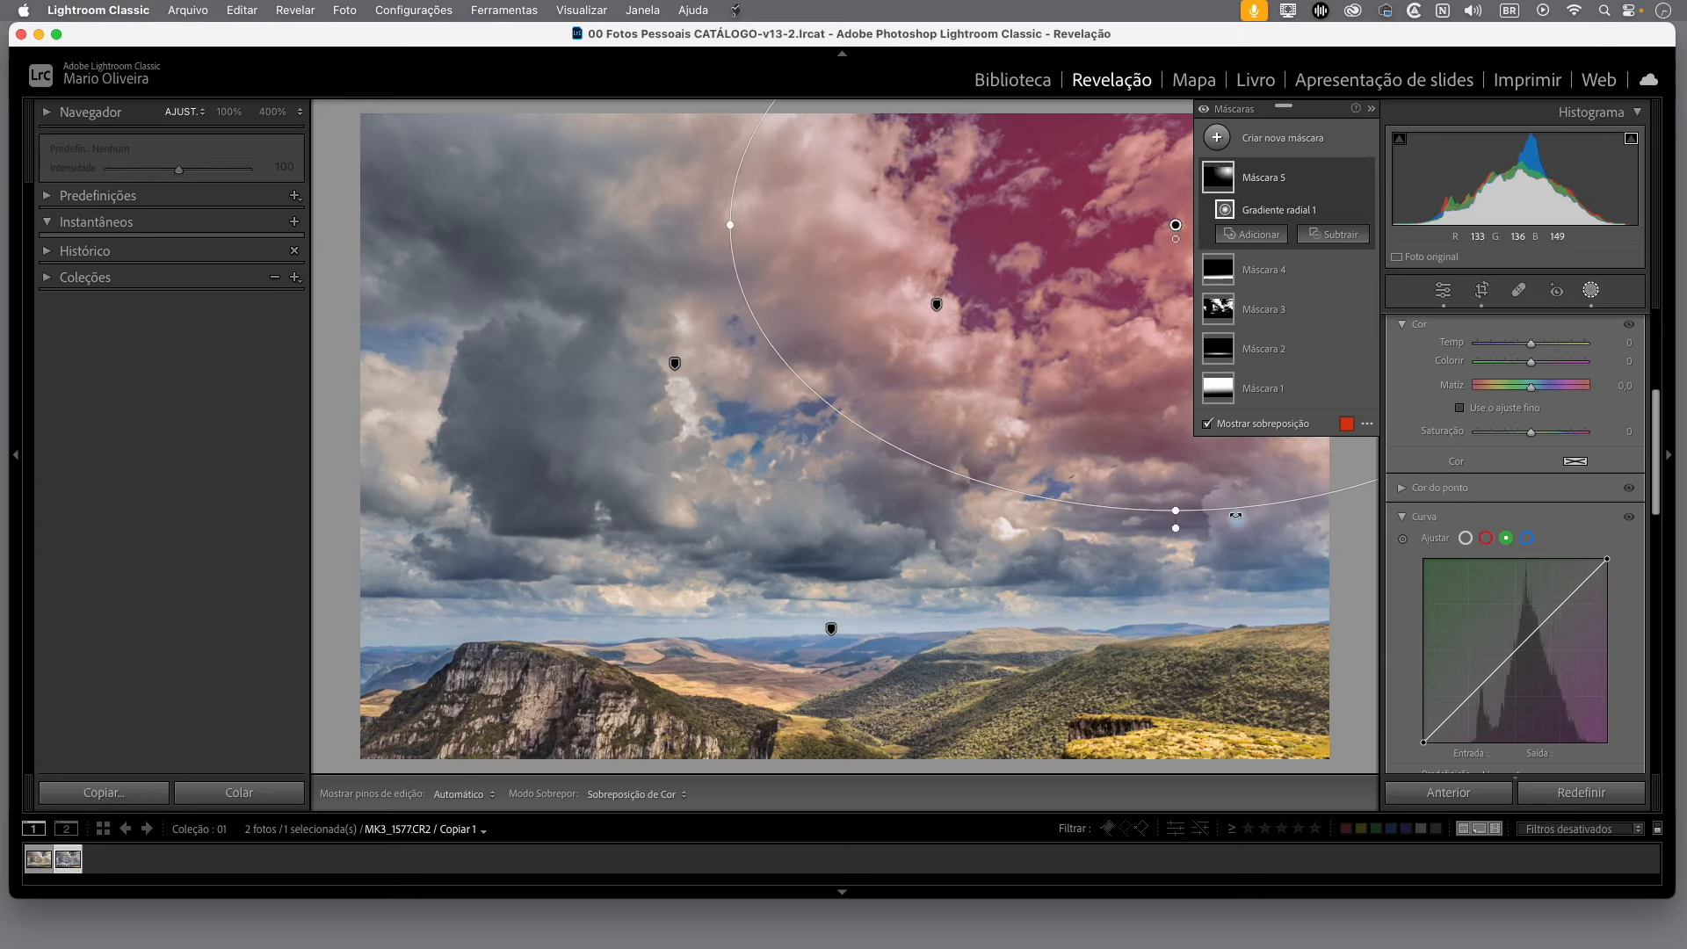
drag(1176, 511, 1010, 627)
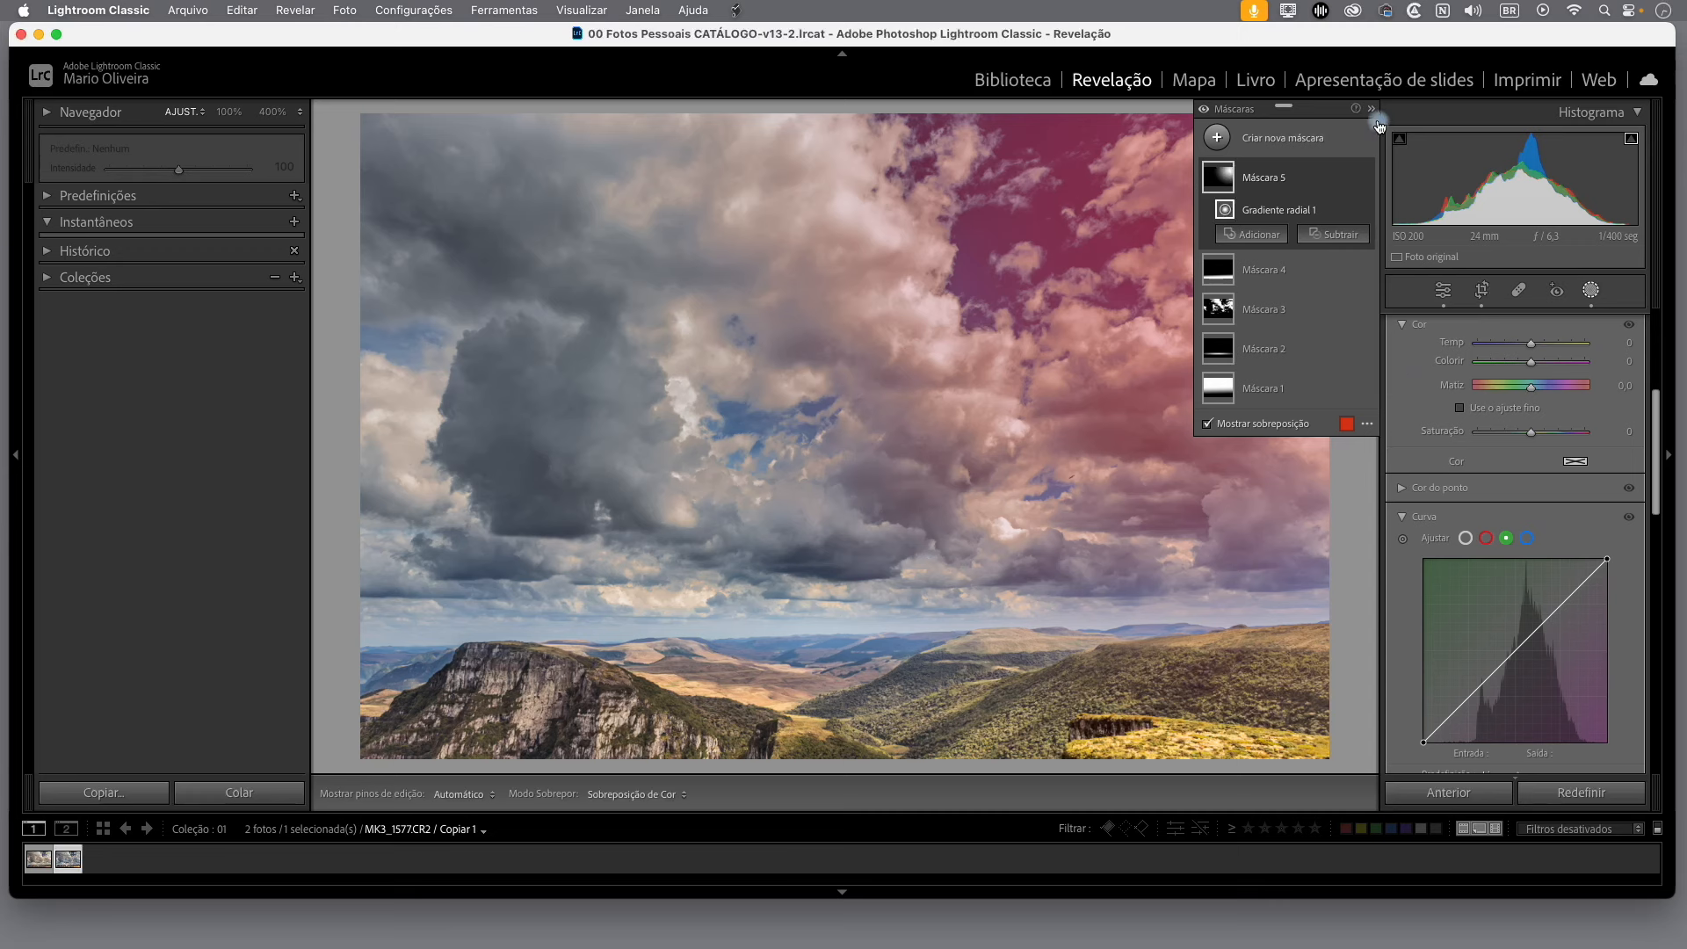
drag(1279, 109, 180, 384)
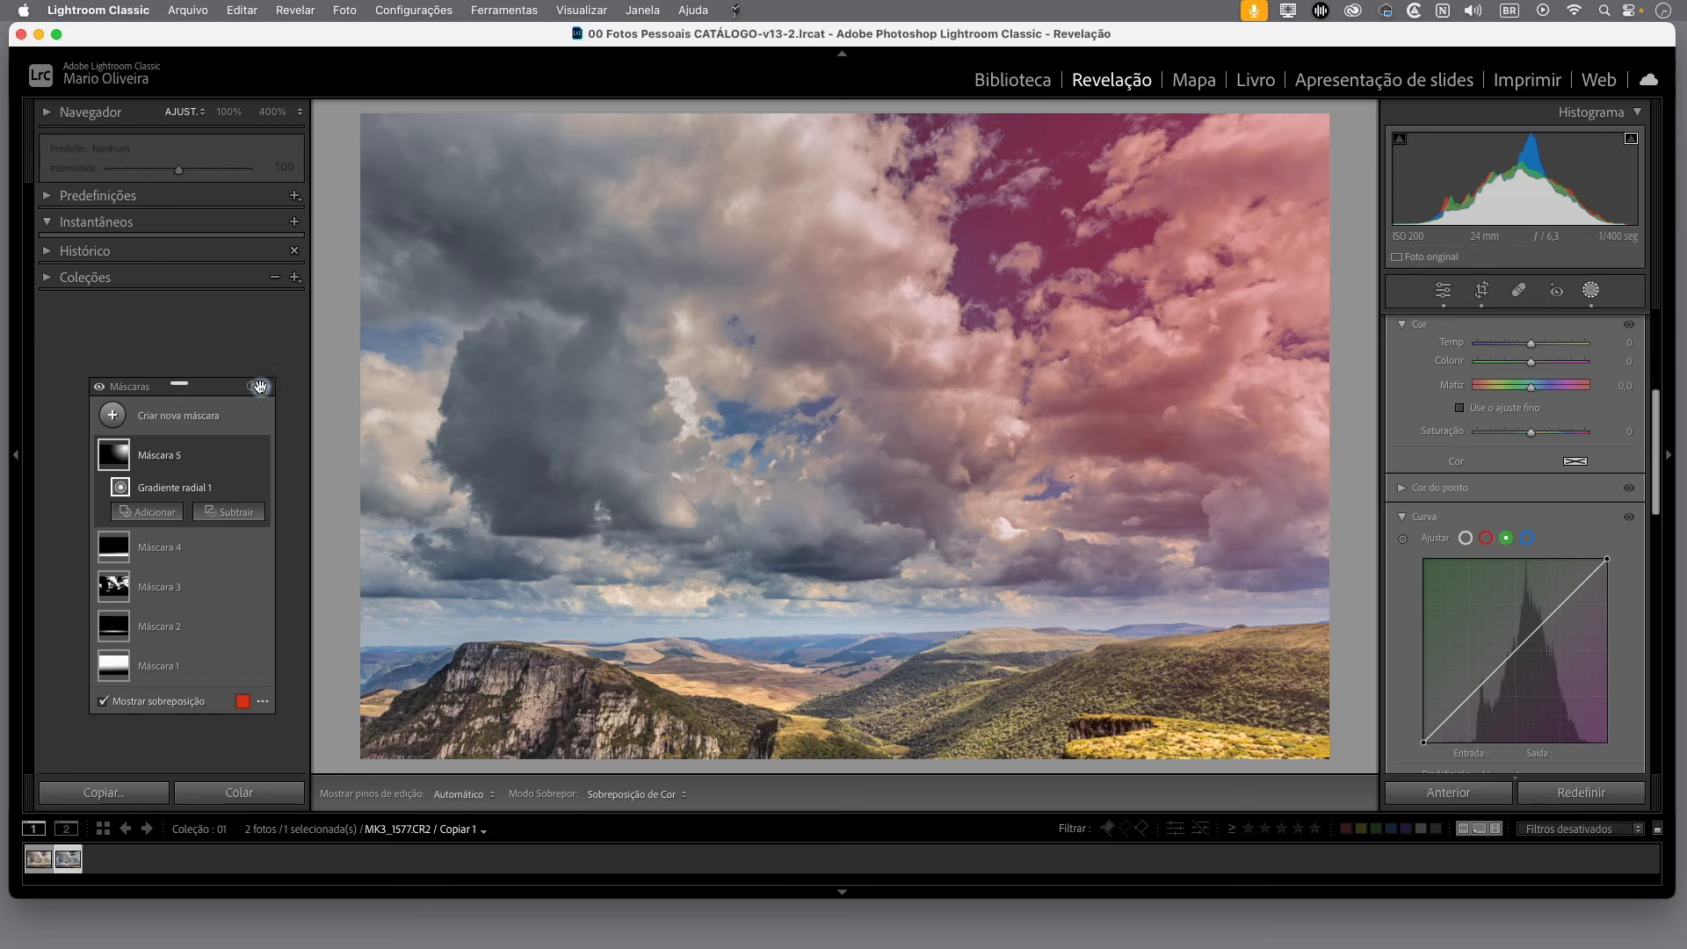
Step: Add warm light through the radial mask with Temp 30, Exposure 0.57, Highlights 21 and Dehaze −6
drag(1530, 345, 1549, 350)
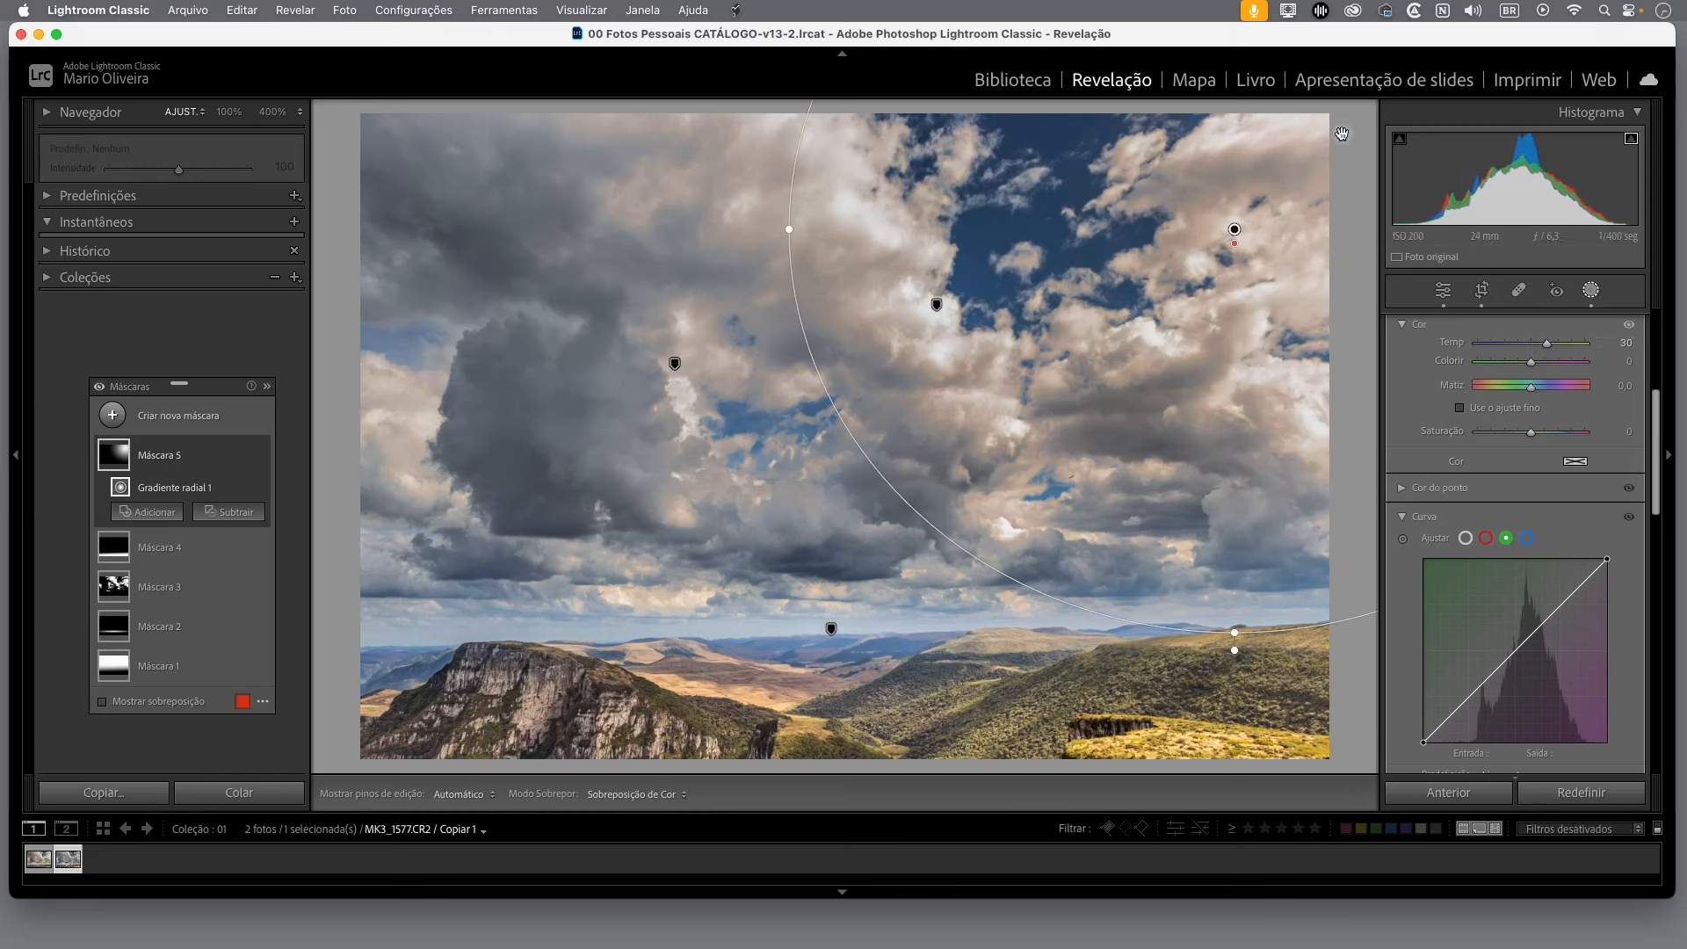
drag(1657, 406, 1670, 322)
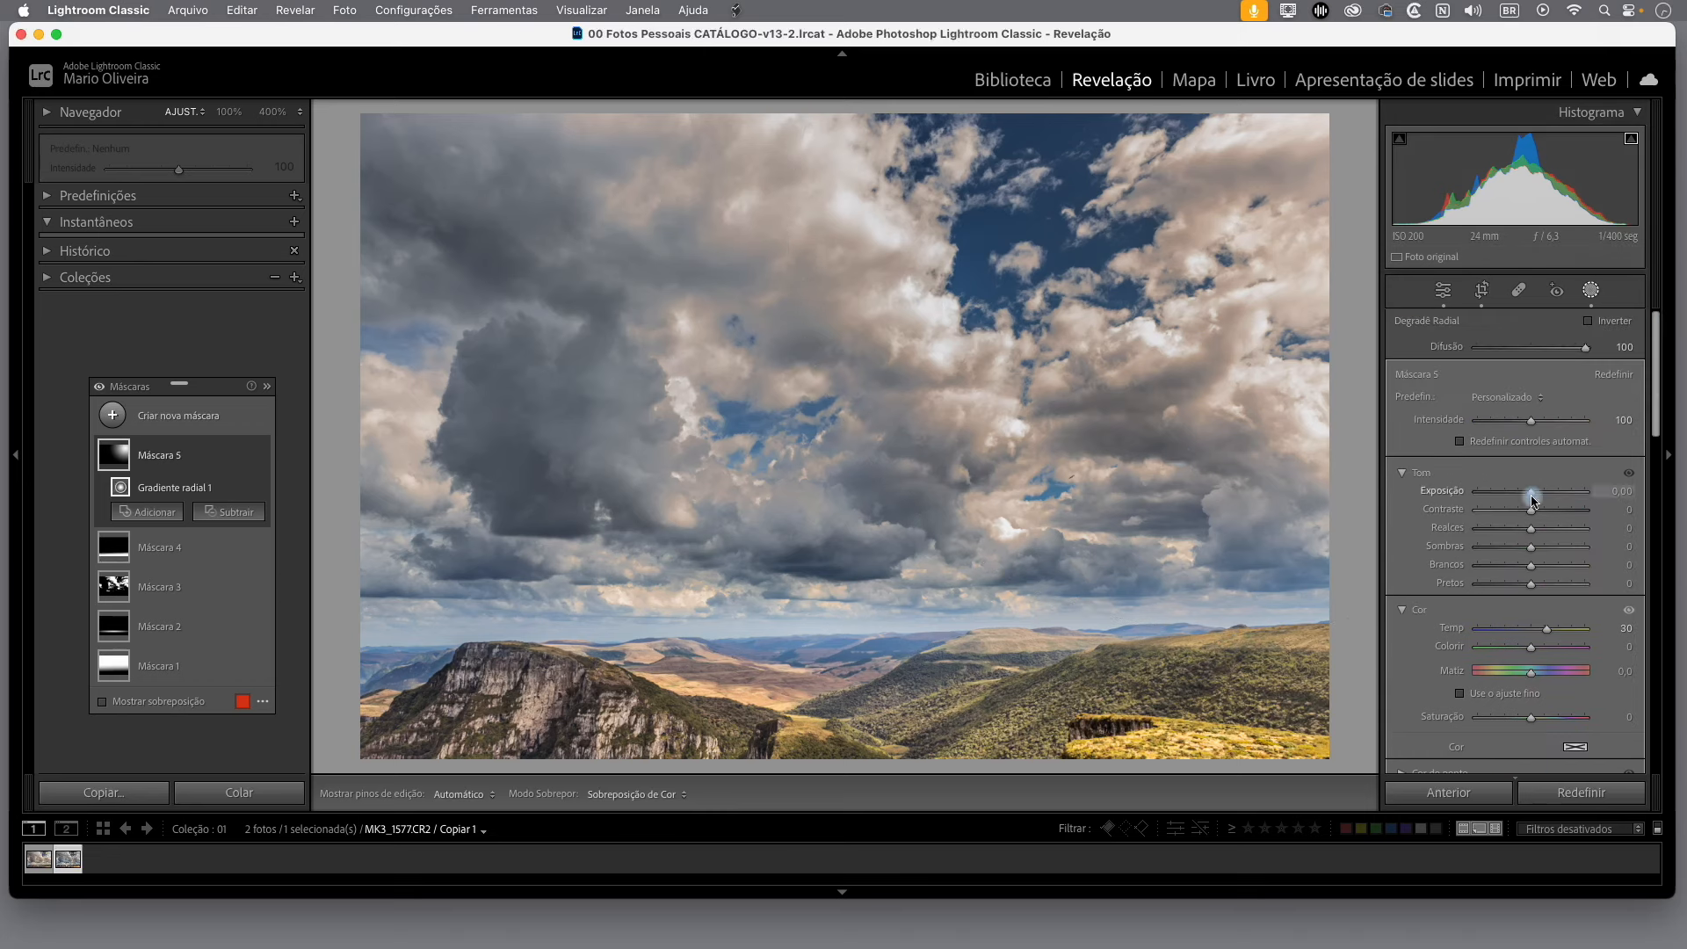
drag(1535, 497, 1542, 499)
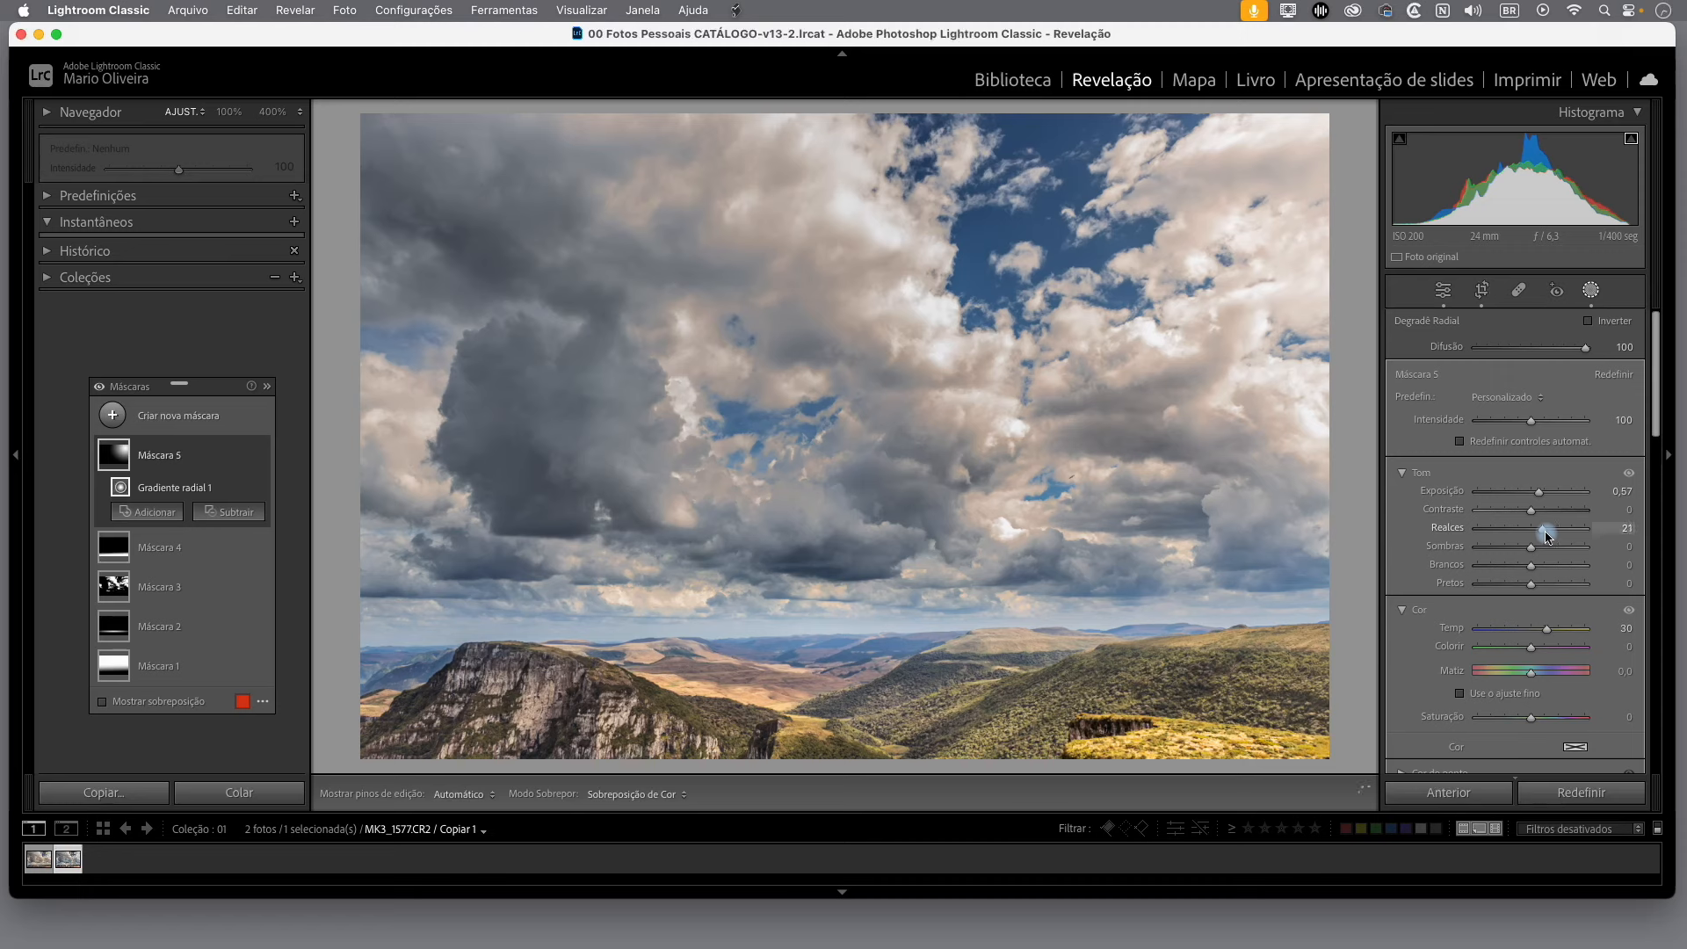
drag(1659, 356, 1664, 519)
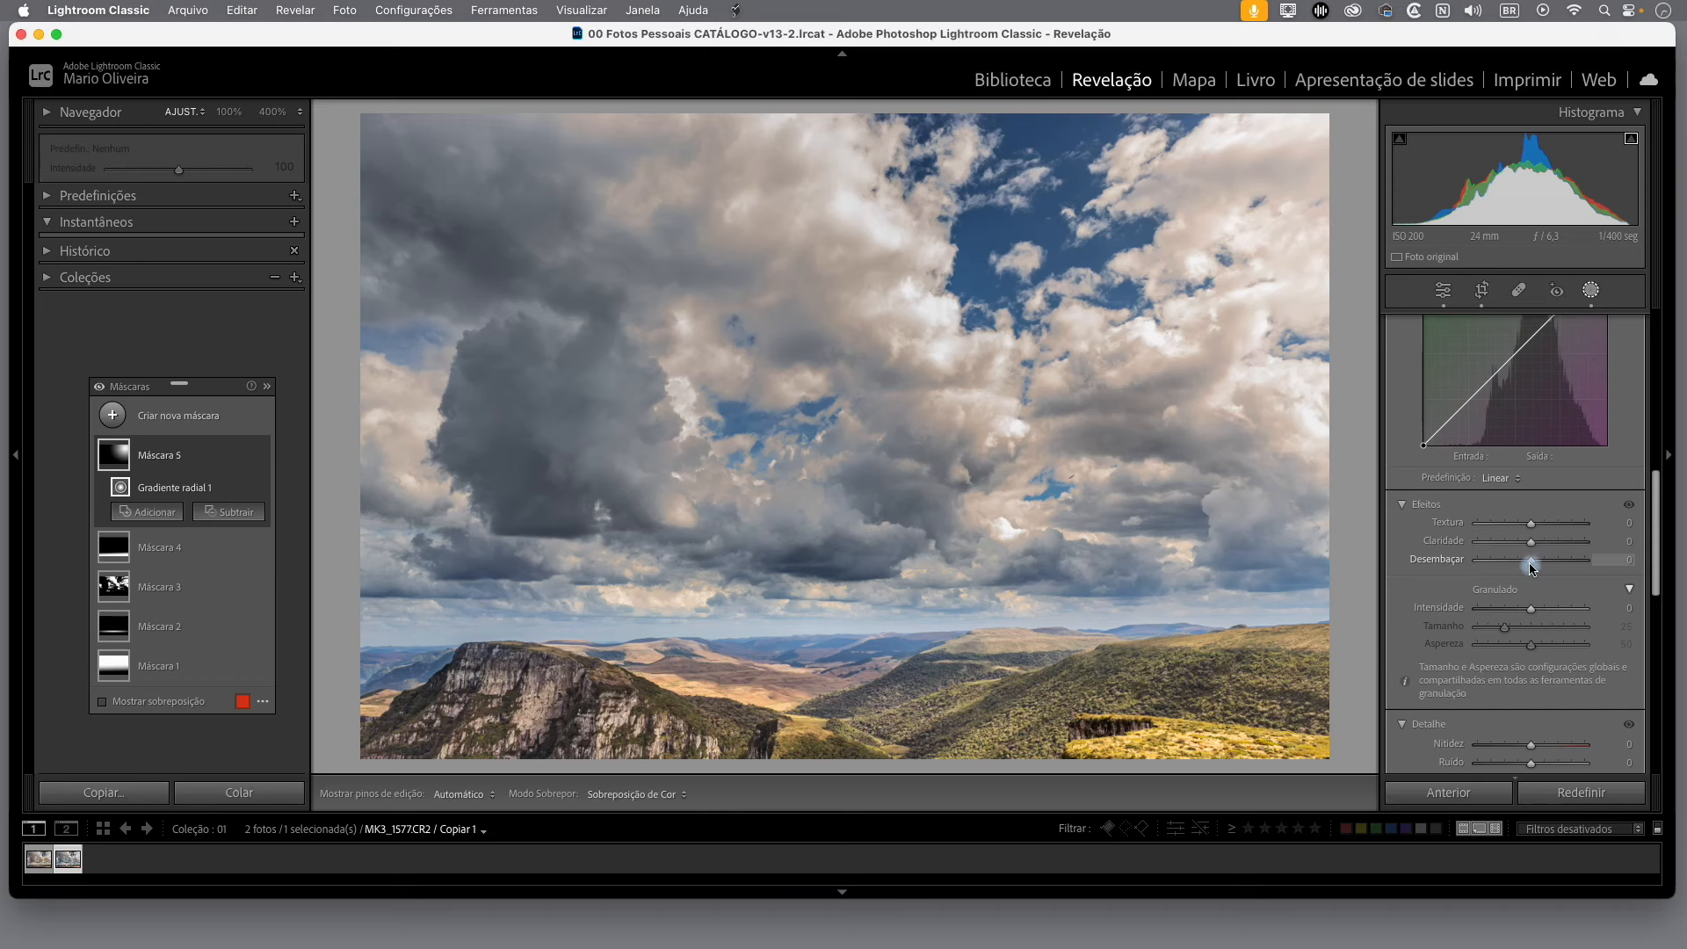
drag(1533, 568, 1531, 570)
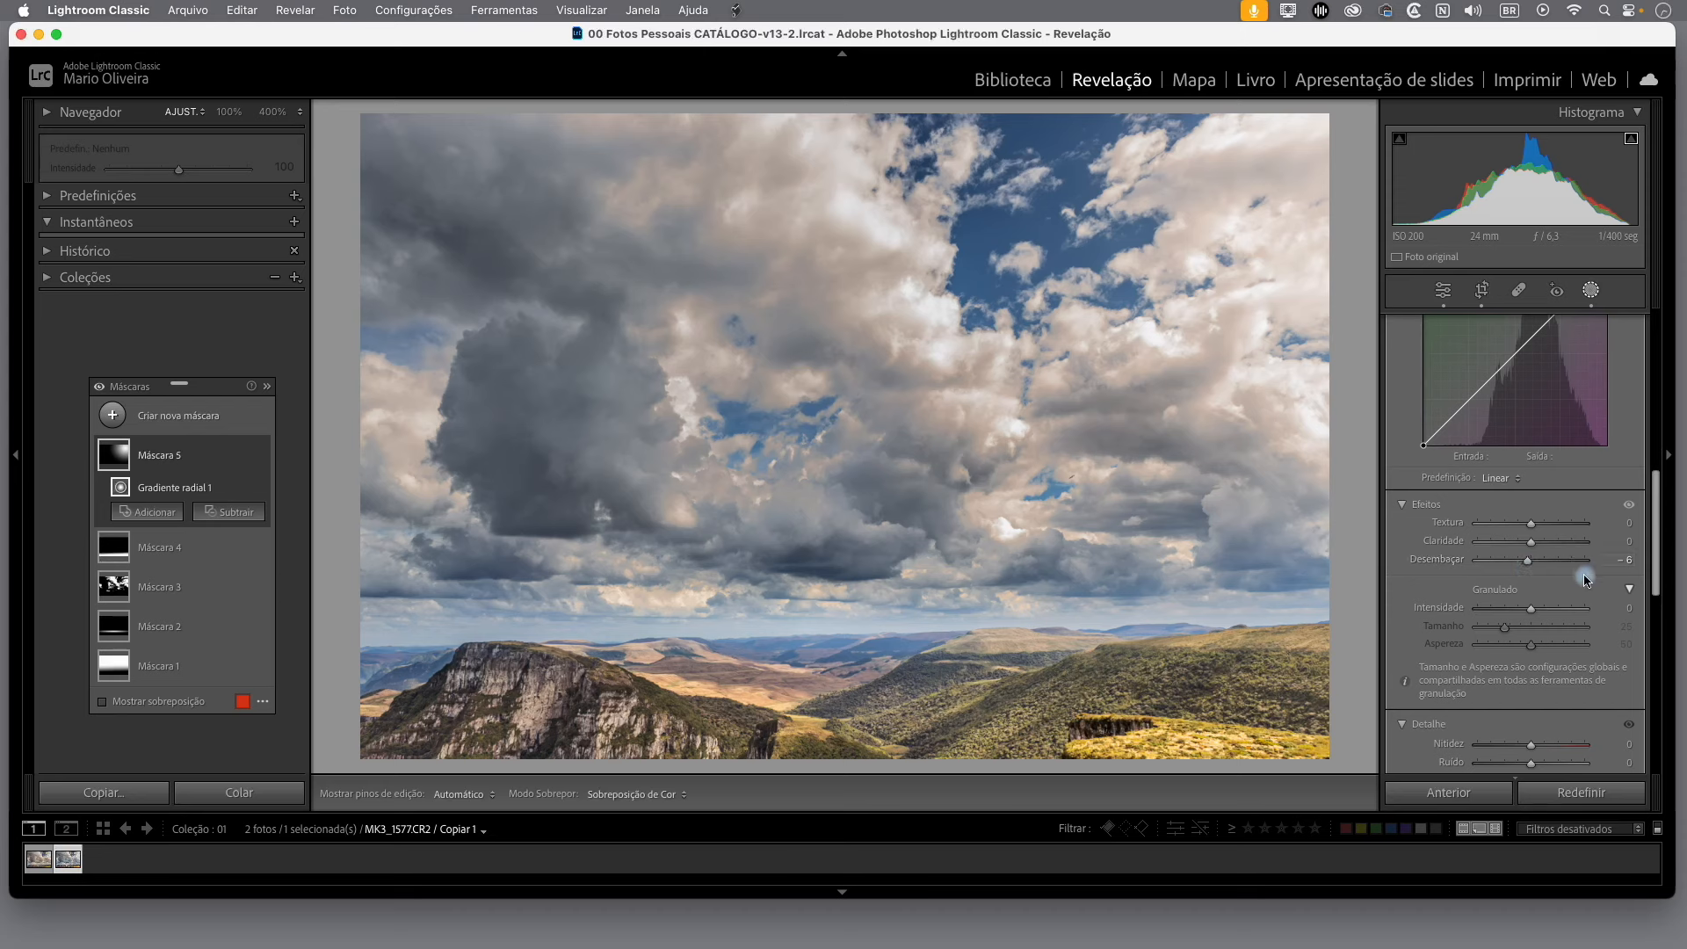
Step: Move the mask list beside the photo and toggle all masks off and on to compare the photo with and without them
drag(223, 379, 259, 305)
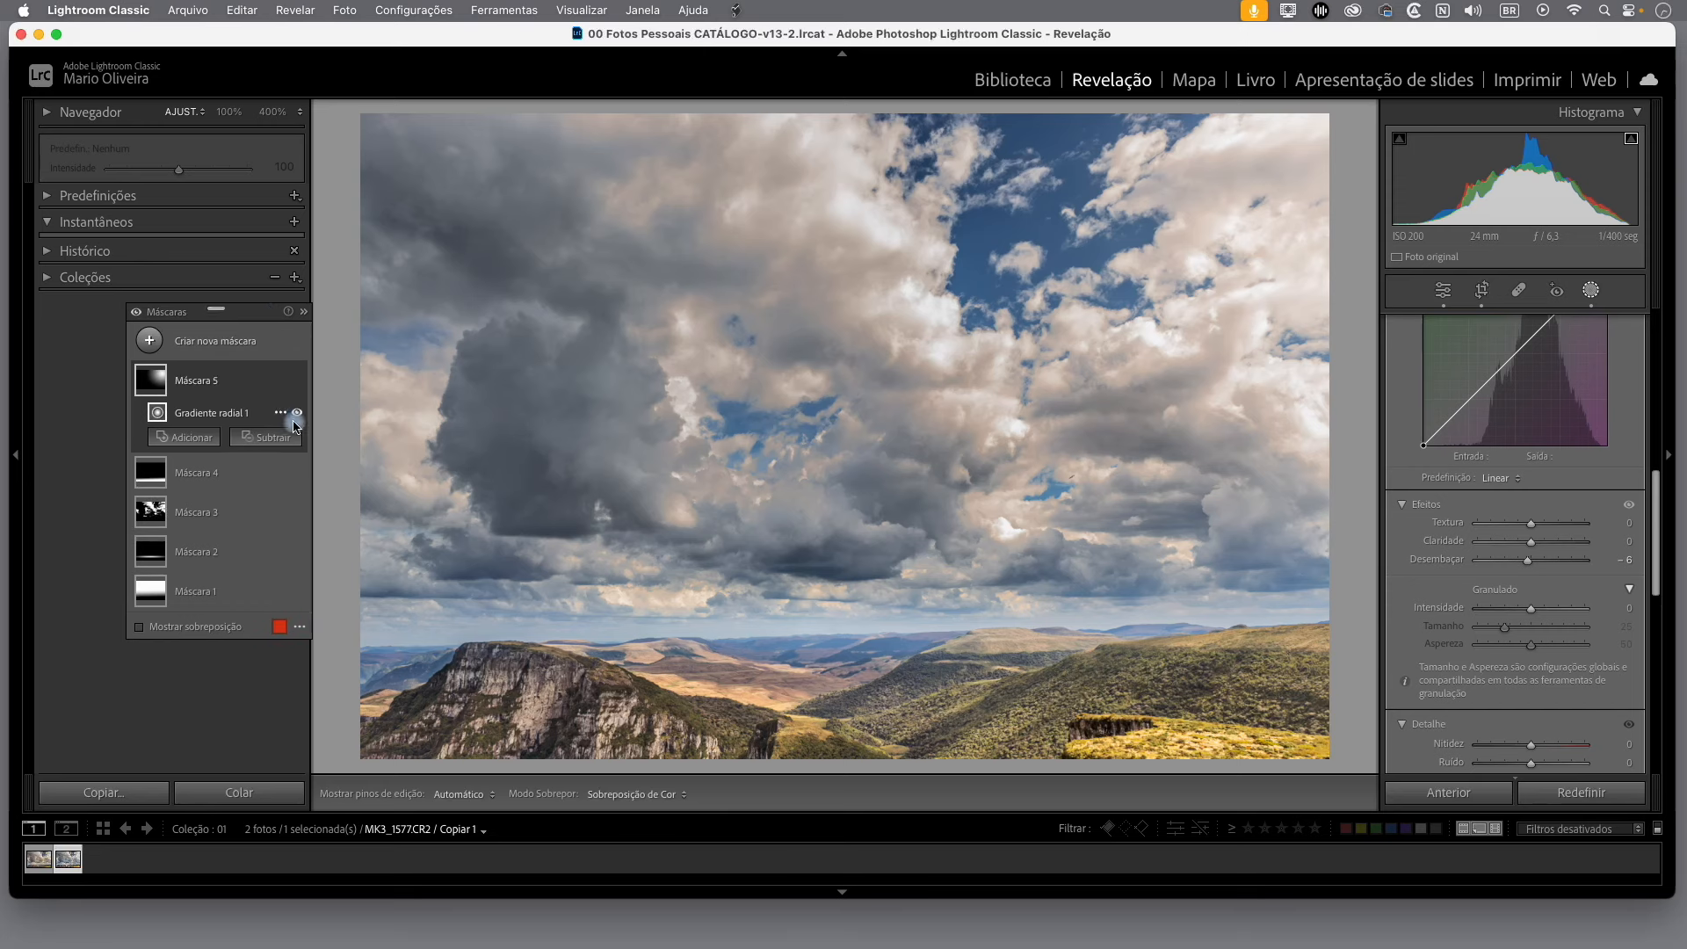
click(137, 314)
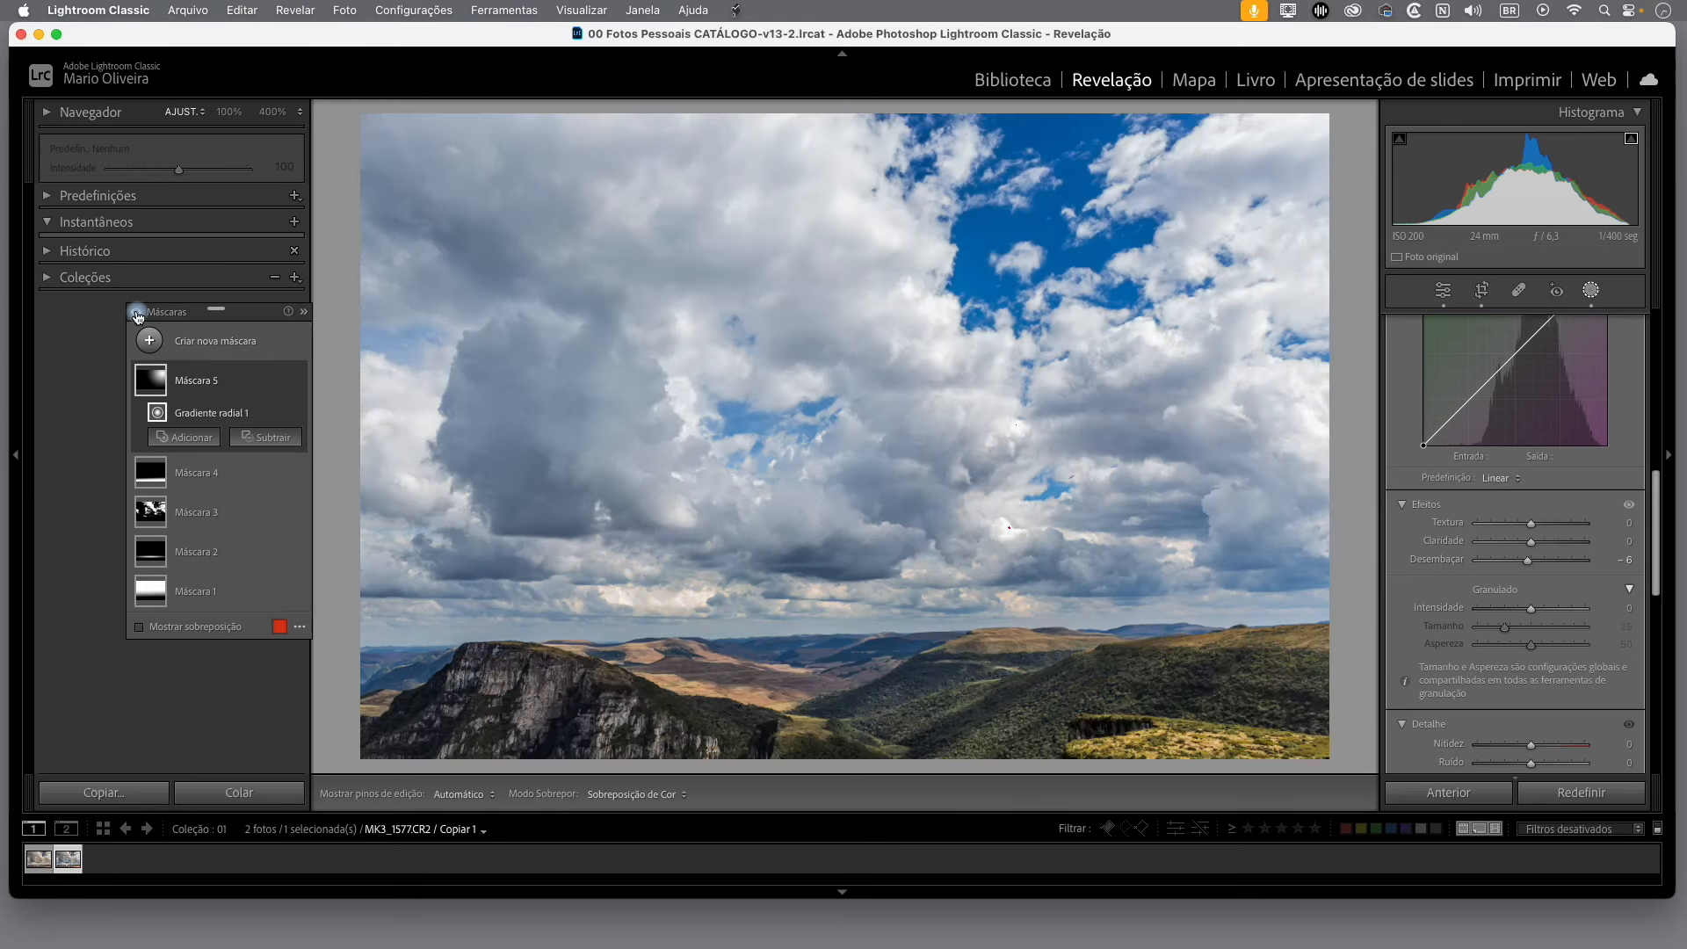
click(137, 314)
click(138, 314)
click(138, 314)
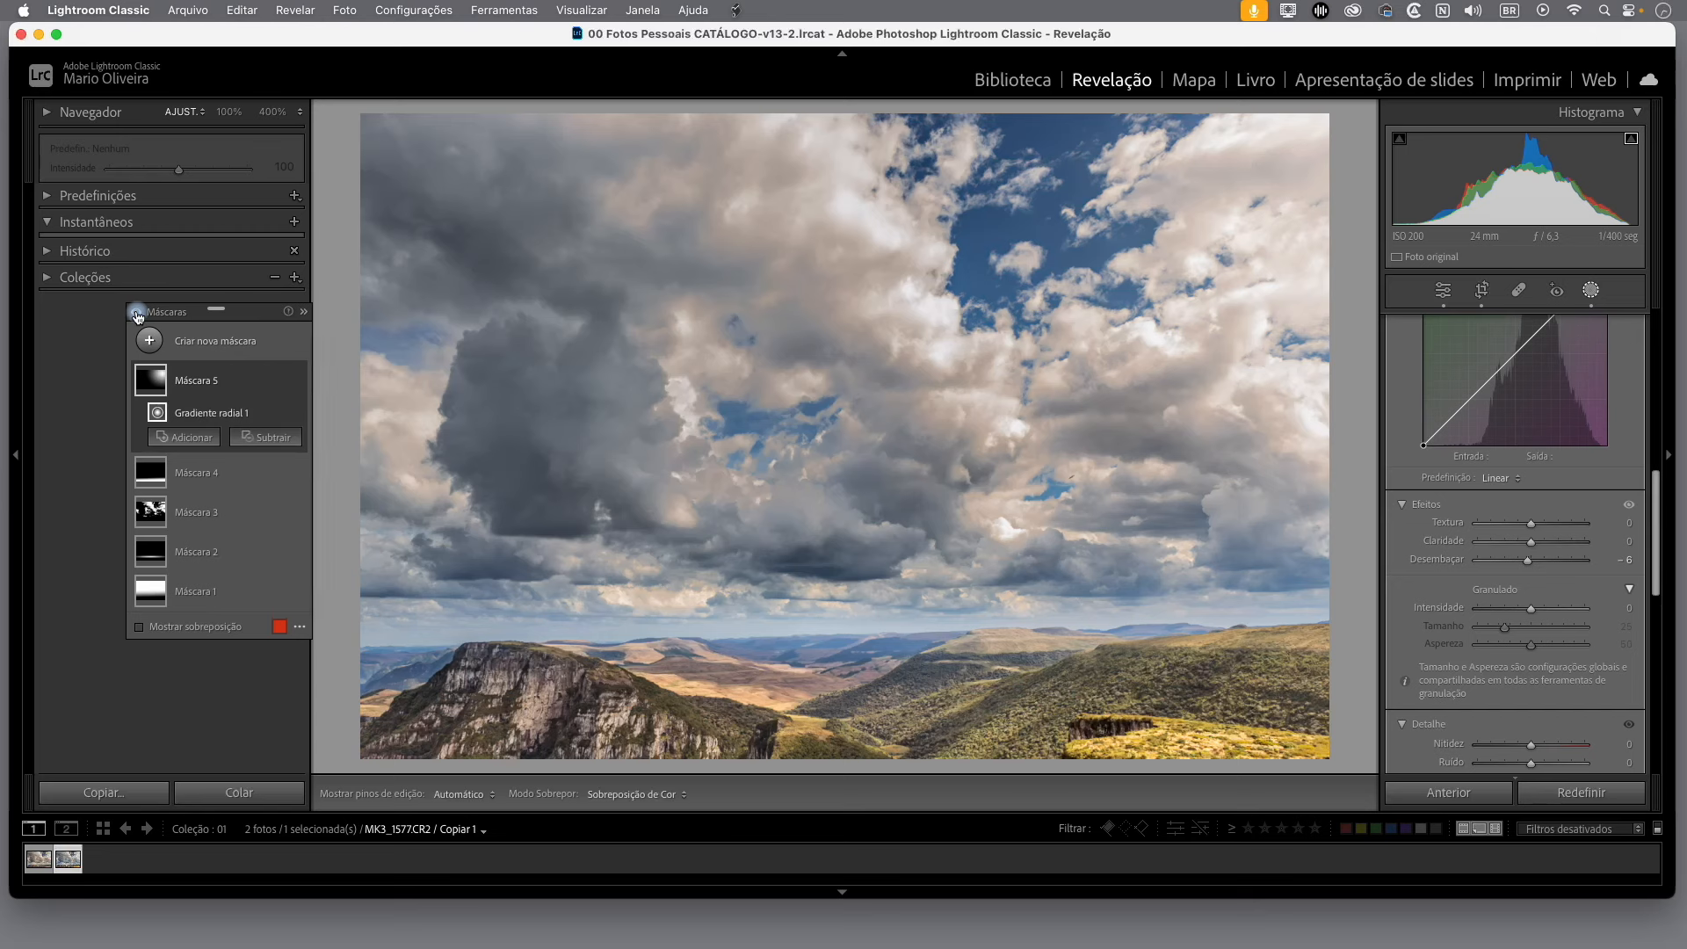